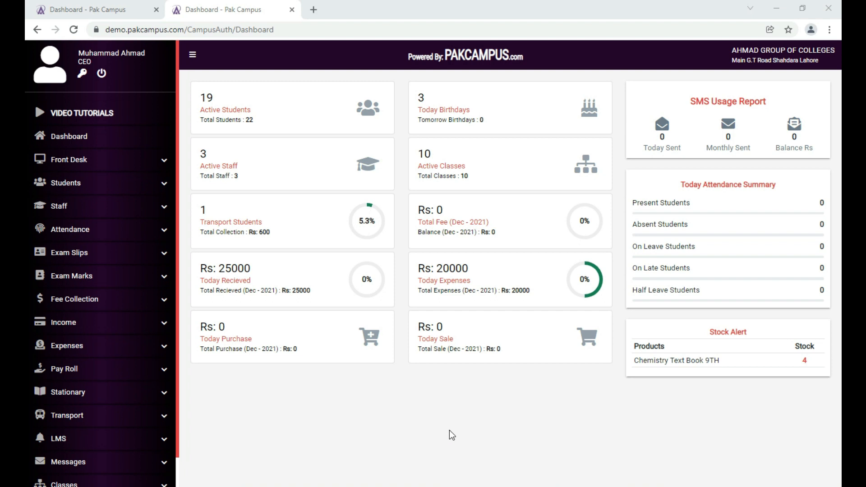
# - Open the Fee Heads list in the administrator account and view the blank form for adding a new fee head
pyautogui.click(131, 6)
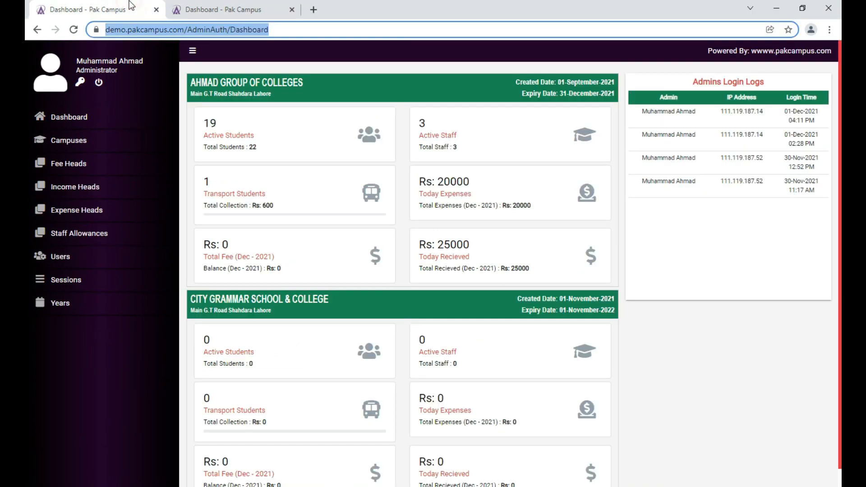
pyautogui.click(106, 163)
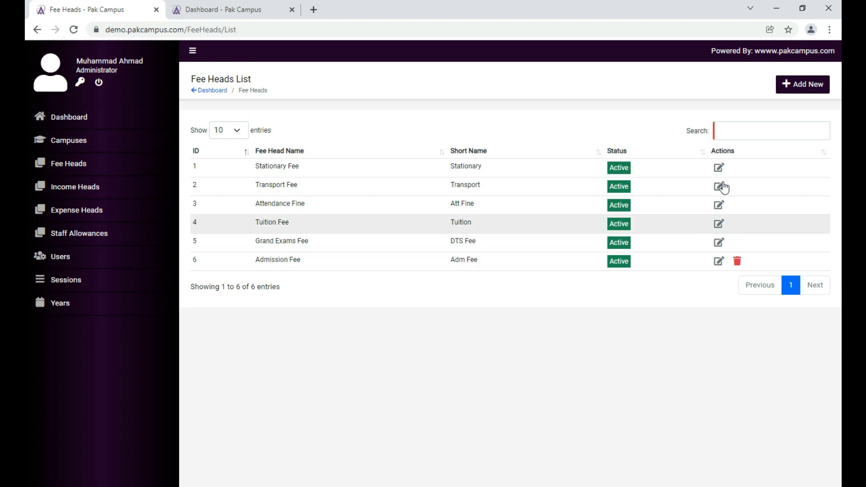
pyautogui.click(795, 86)
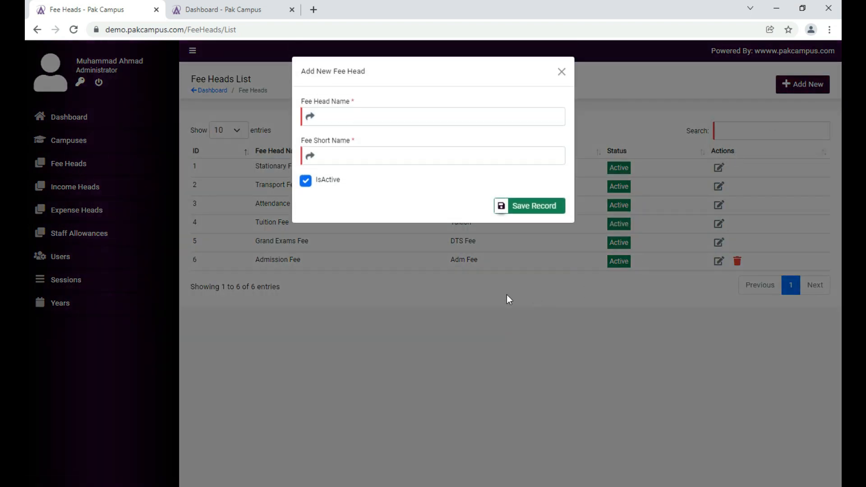
pyautogui.click(434, 310)
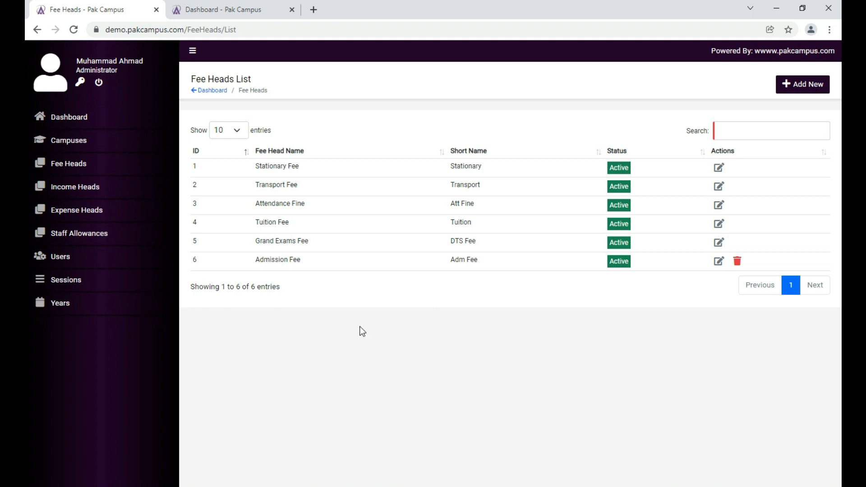
pyautogui.click(805, 85)
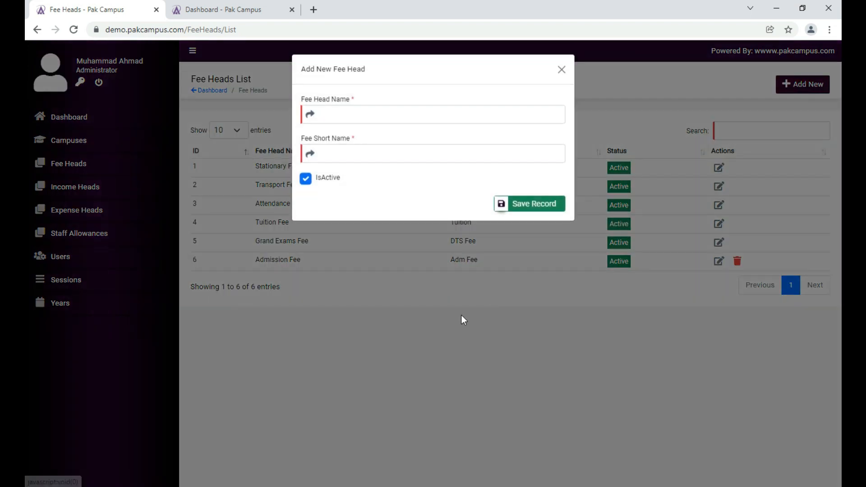
pyautogui.click(456, 317)
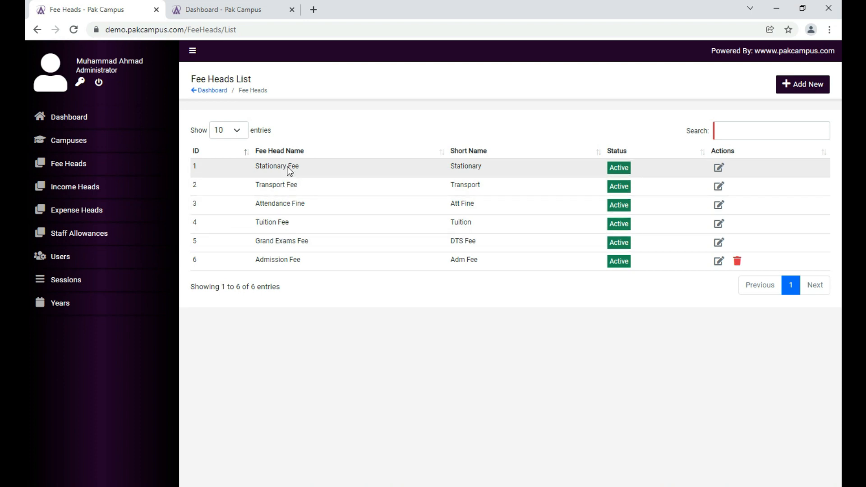
pyautogui.click(804, 89)
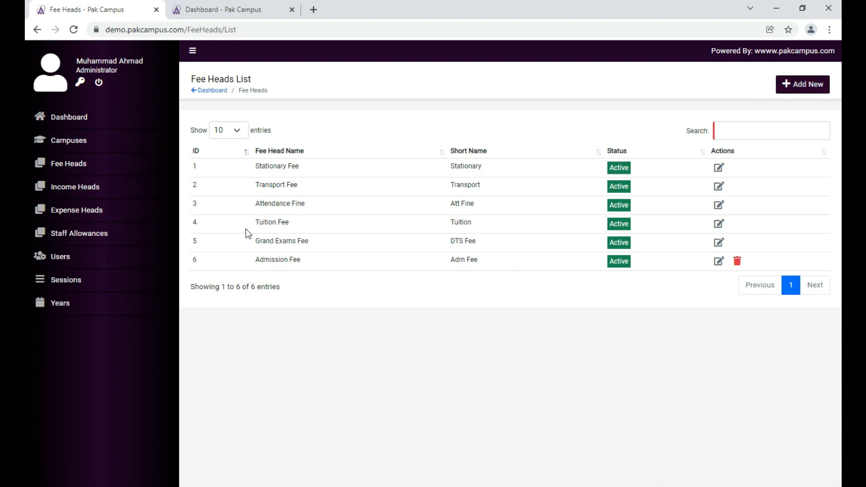
# - Switch to the campus account, open the fee assignment for class 9TH and examine its tuition, grand exams and admission fee amounts
pyautogui.click(233, 13)
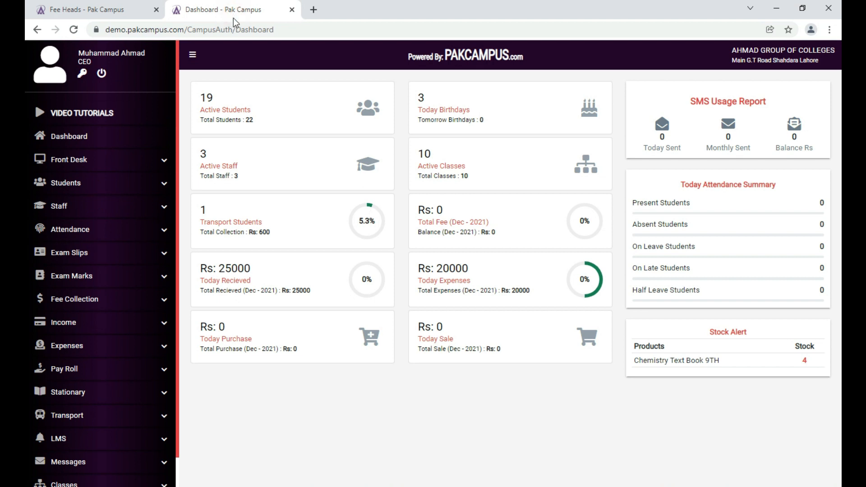
pyautogui.click(278, 405)
pyautogui.scroll(-1, 178, 397)
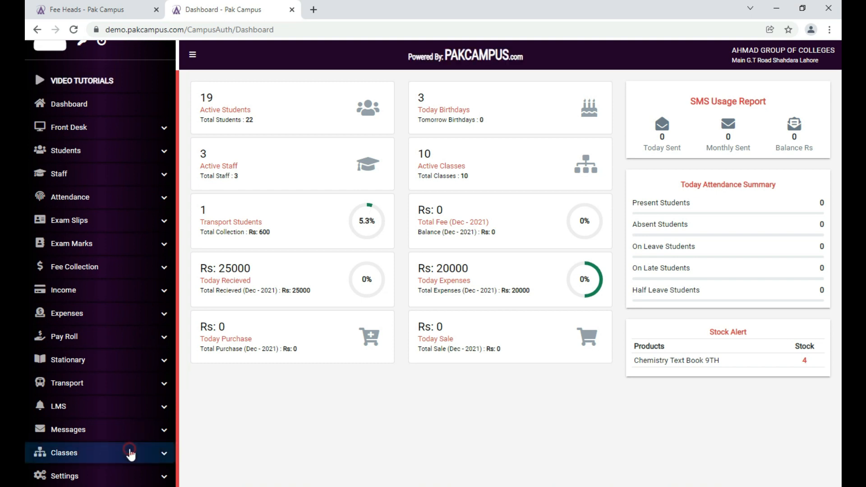
pyautogui.click(168, 454)
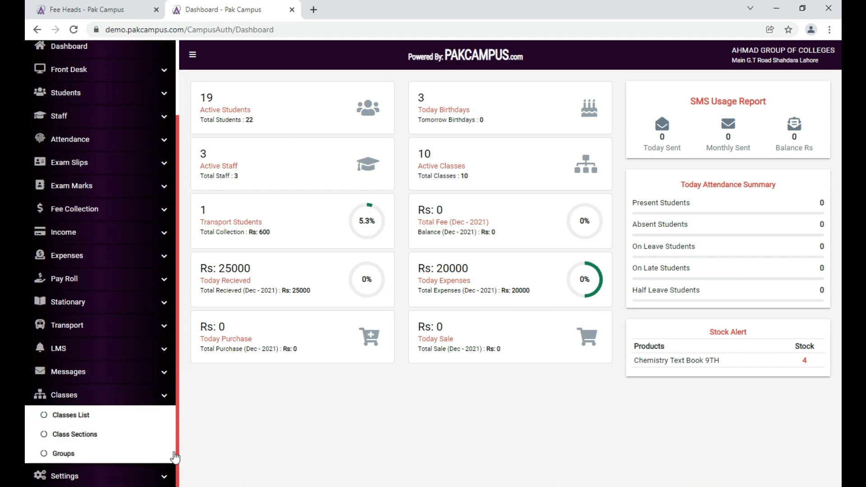
pyautogui.click(101, 415)
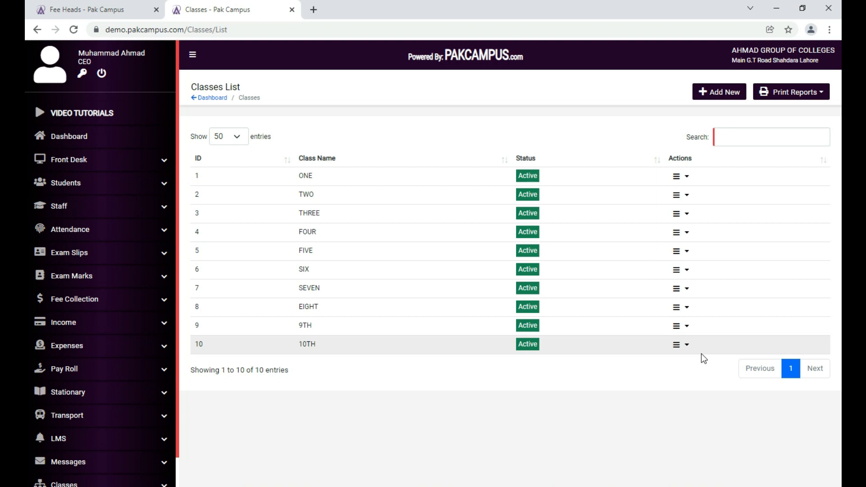
pyautogui.click(685, 327)
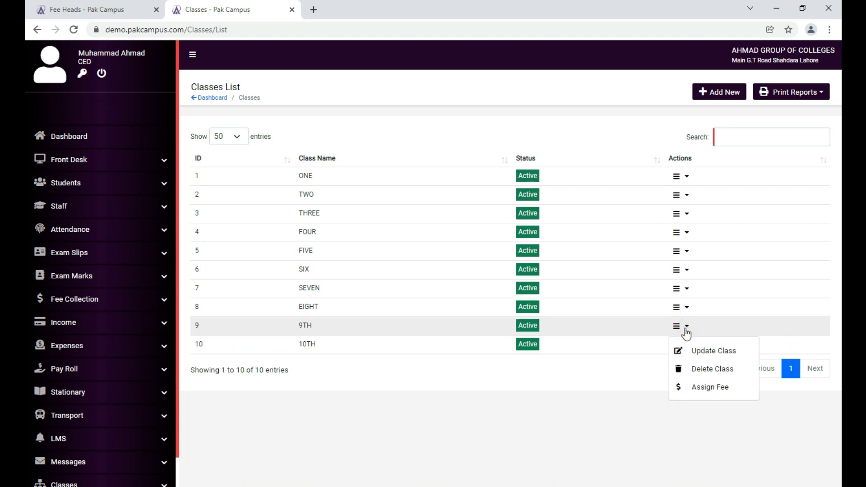
pyautogui.click(705, 391)
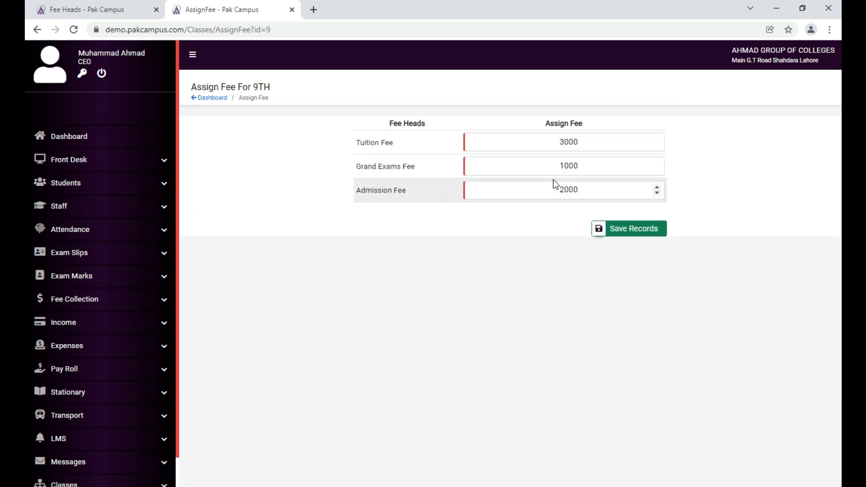
pyautogui.doubleClick(555, 140)
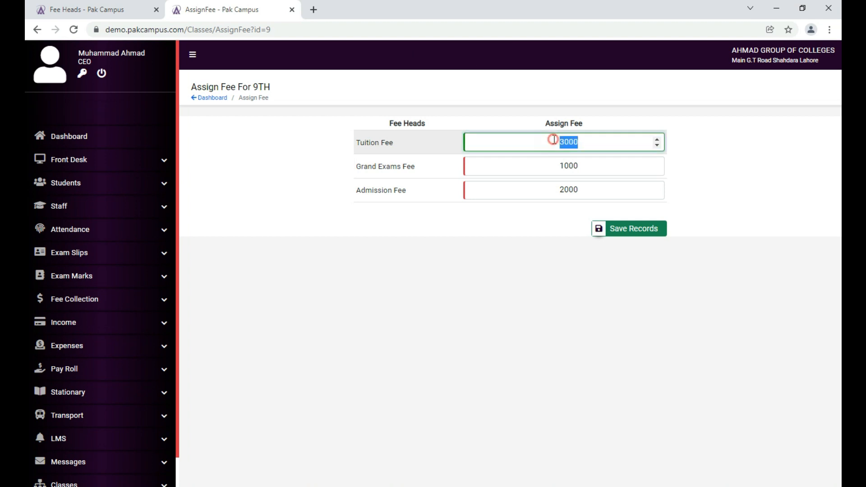
pyautogui.doubleClick(561, 165)
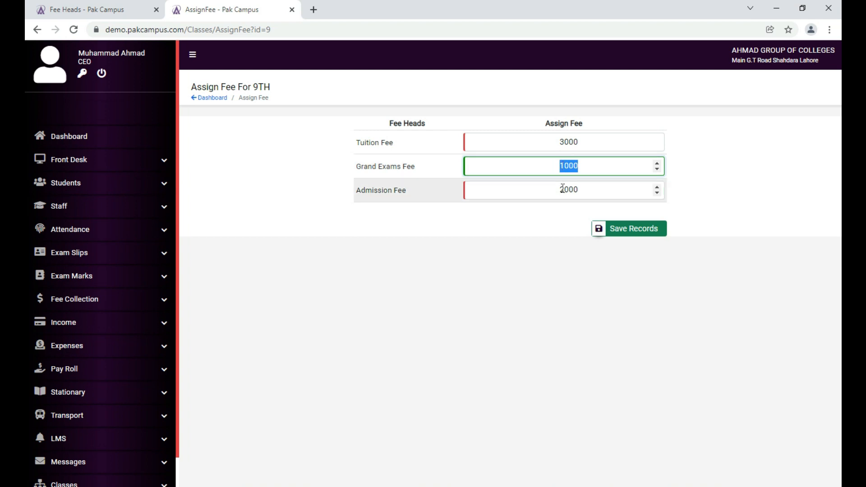
pyautogui.doubleClick(563, 185)
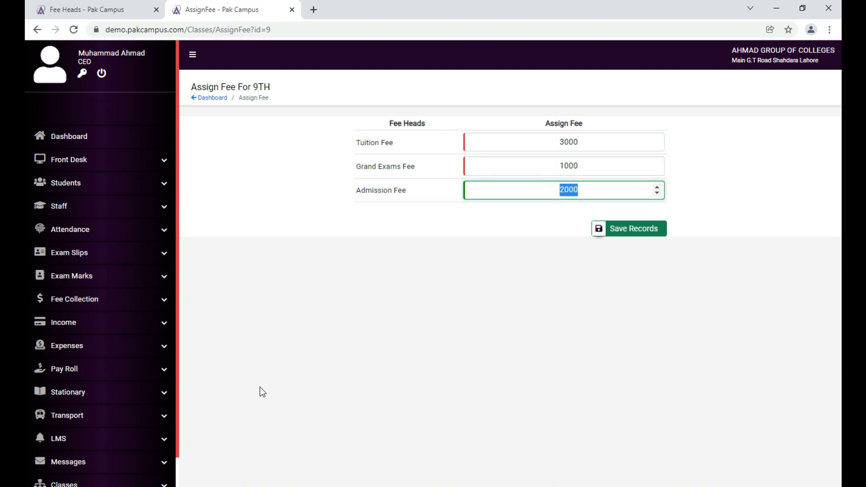
# - Return to the classes list and open the fee assignment for class 10TH
pyautogui.scroll(-1, 140, 456)
pyautogui.click(149, 454)
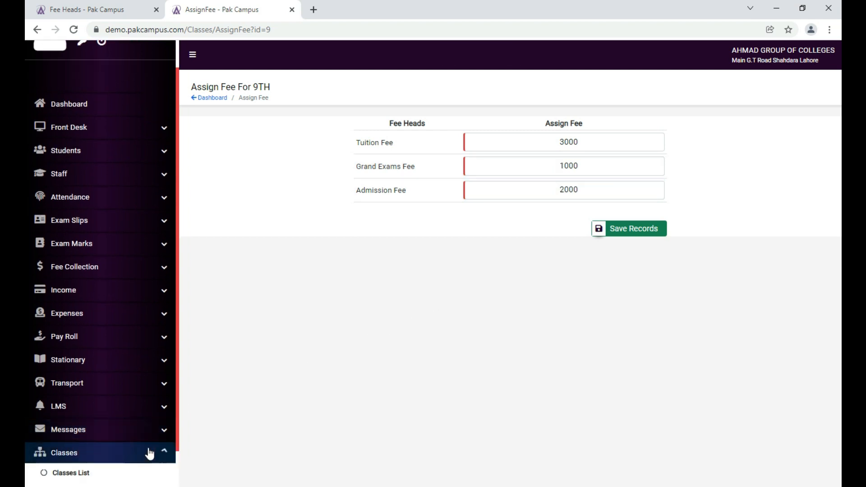
pyautogui.scroll(-1, 149, 453)
pyautogui.click(141, 417)
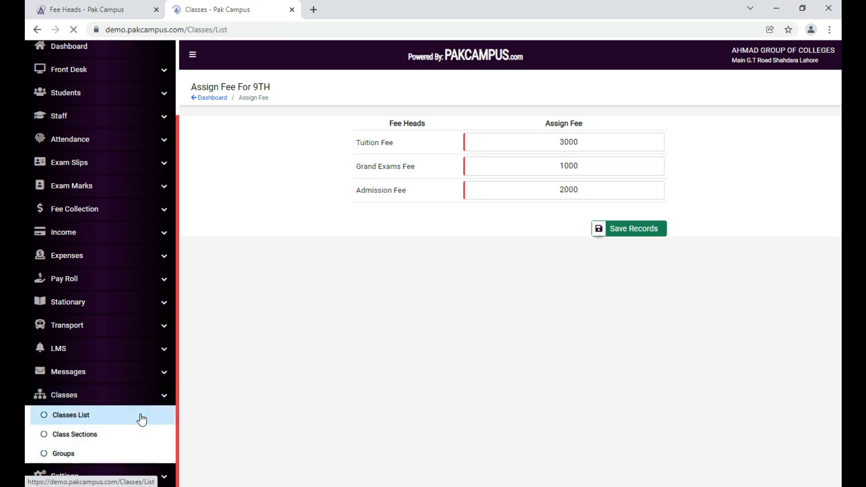
pyautogui.click(678, 346)
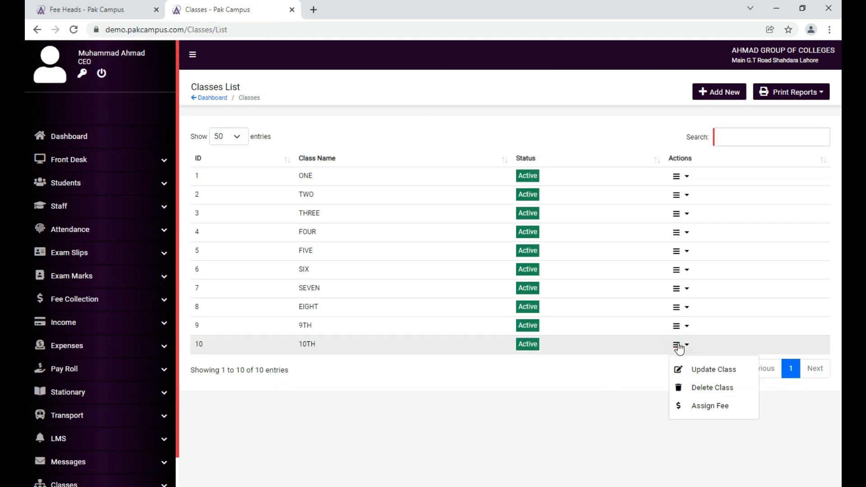
pyautogui.click(691, 406)
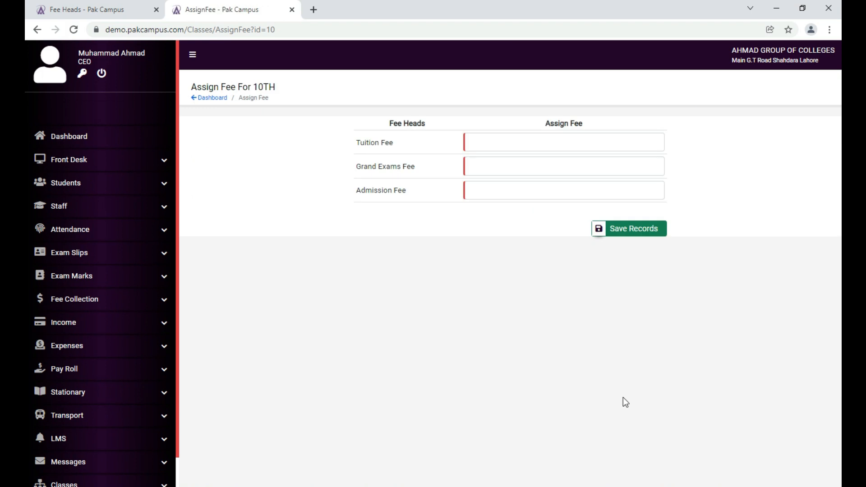
# - Assign a tuition fee of 3000 to class 10TH, leave the grand exams and admission fees blank, and save the records
pyautogui.click(546, 147)
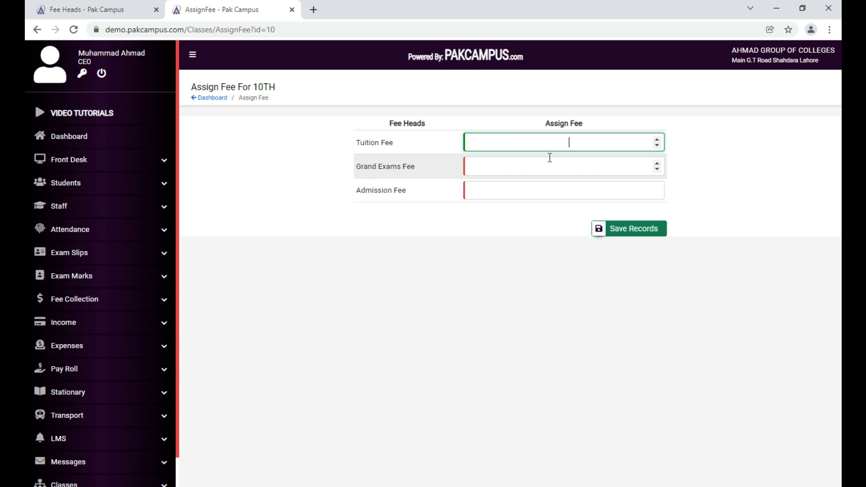
pyautogui.write('3000')
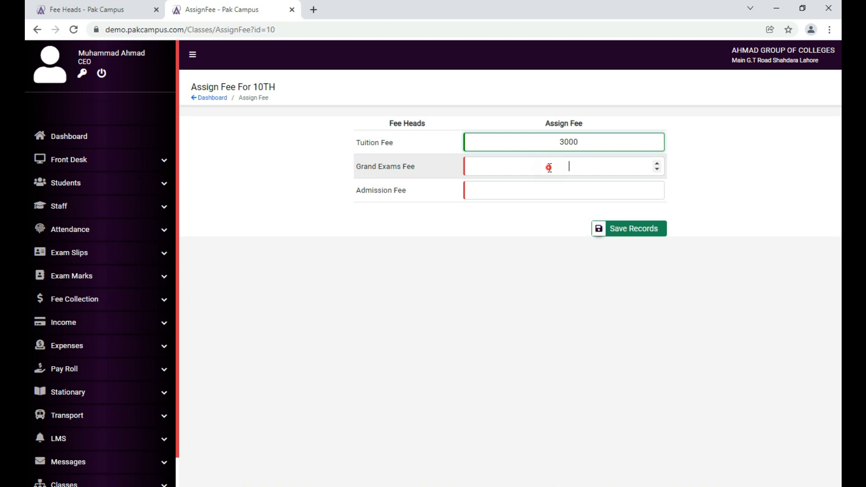
pyautogui.click(550, 167)
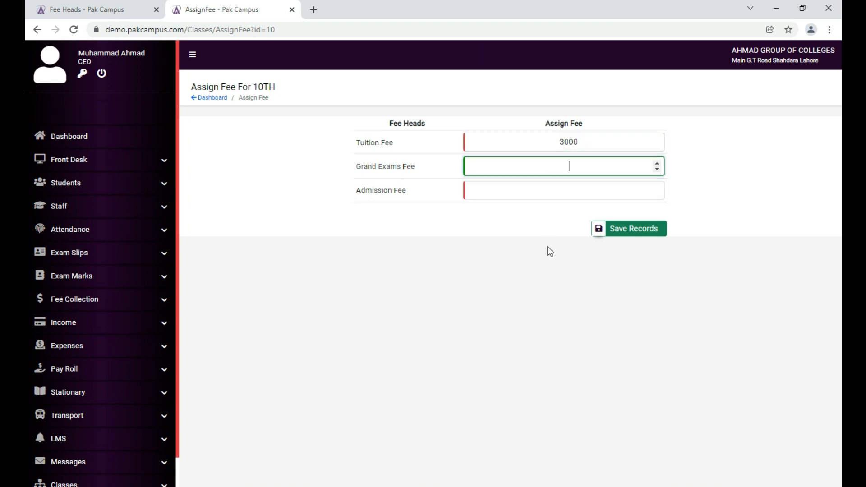
pyautogui.click(549, 194)
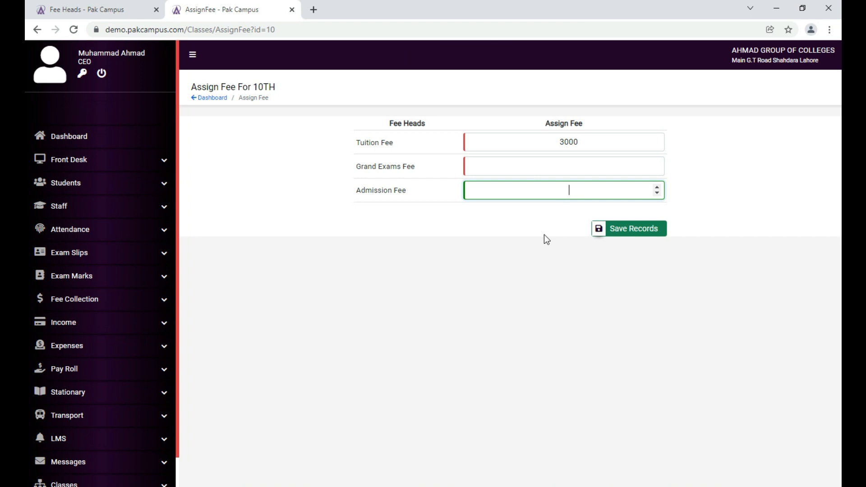
pyautogui.click(614, 233)
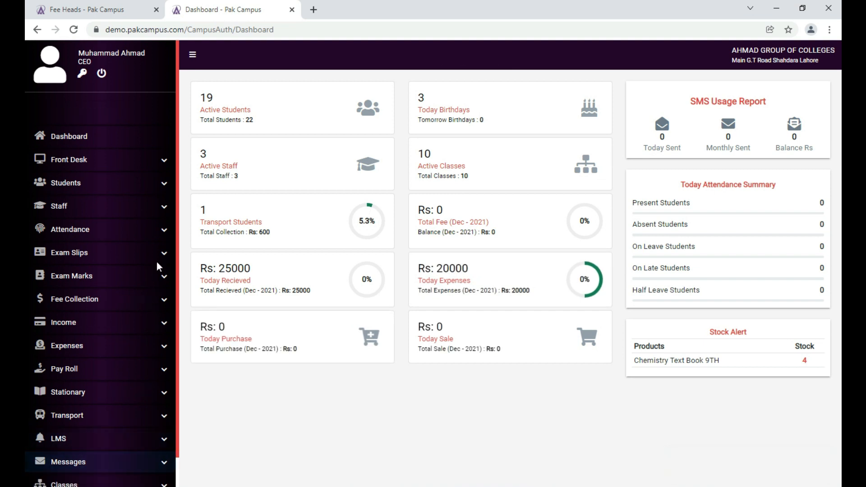
# - Open a new student admission form, select class 10TH and enter a fee discount of 200 in the admission information
pyautogui.click(145, 183)
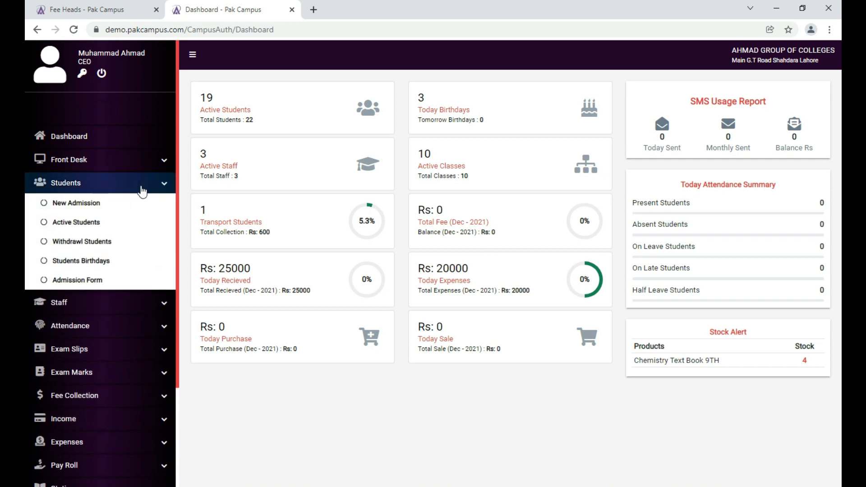
pyautogui.click(130, 211)
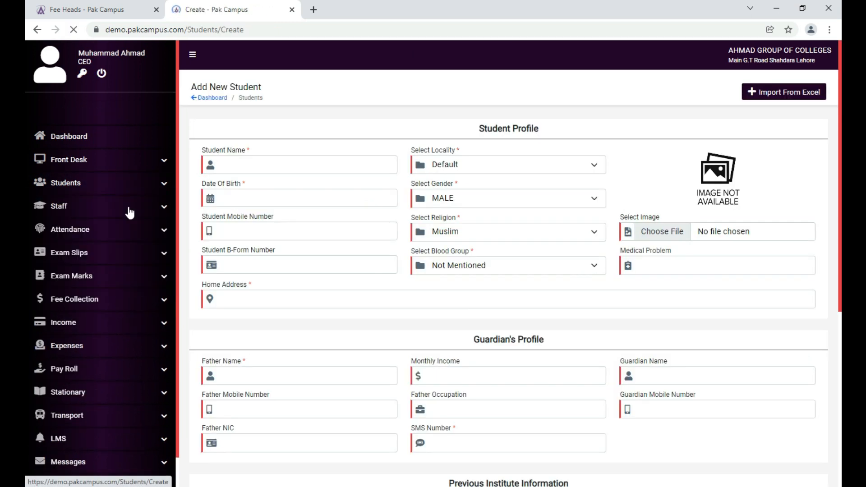
pyautogui.scroll(-6, 607, 303)
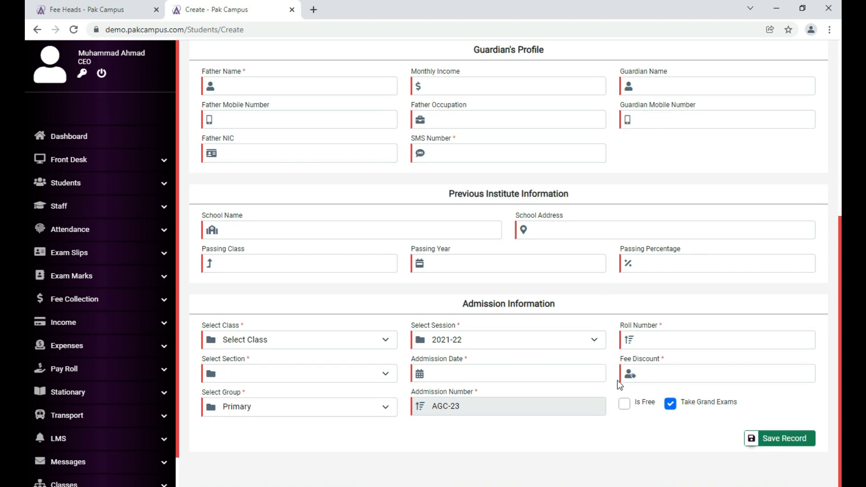
pyautogui.click(682, 382)
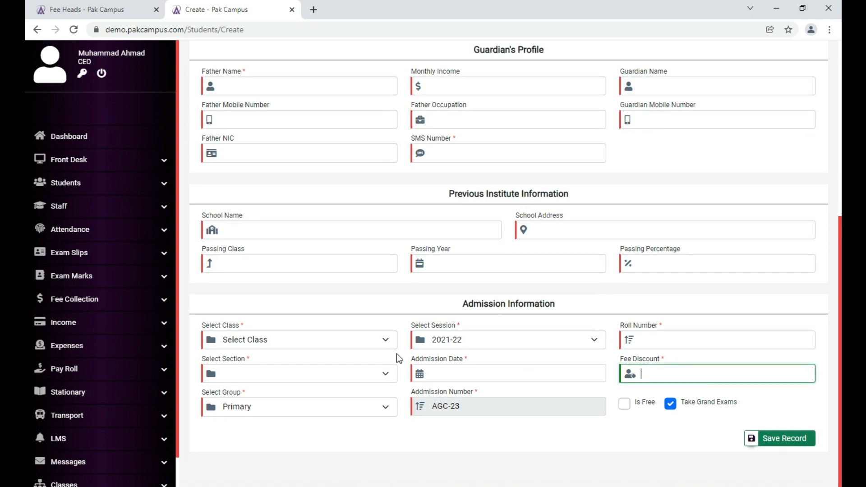
pyautogui.click(309, 340)
pyautogui.click(268, 457)
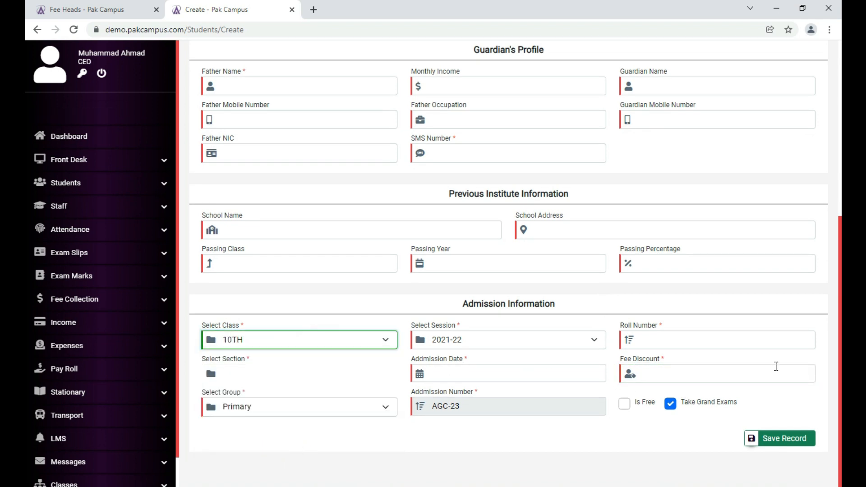
pyautogui.click(707, 367)
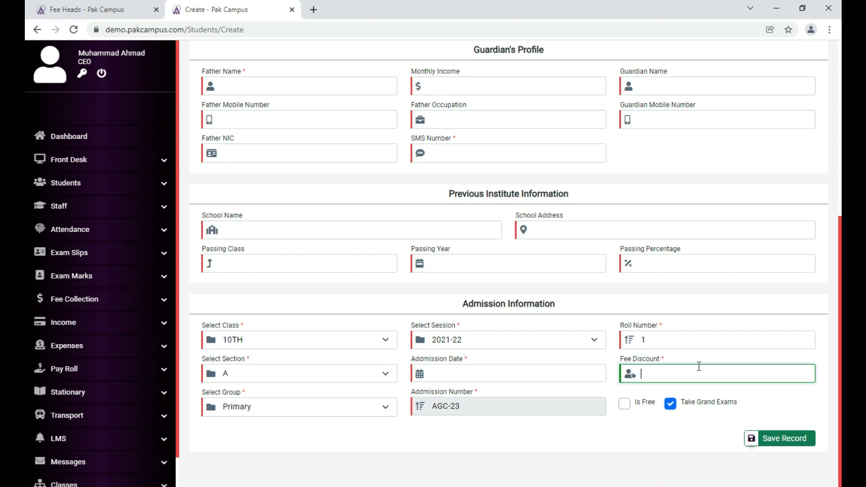
pyautogui.write('2000')
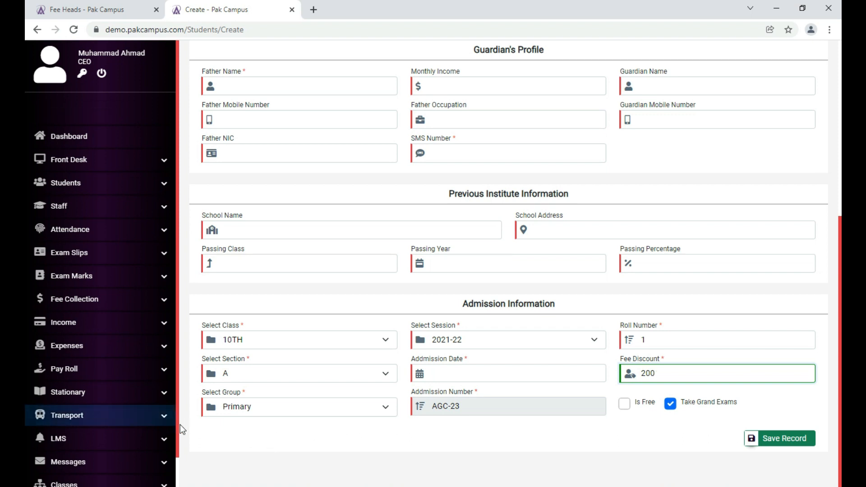
# - Leave the admission form without saving and open the campus classes list
pyautogui.moveTo(179, 418); pyautogui.dragTo(176, 460)
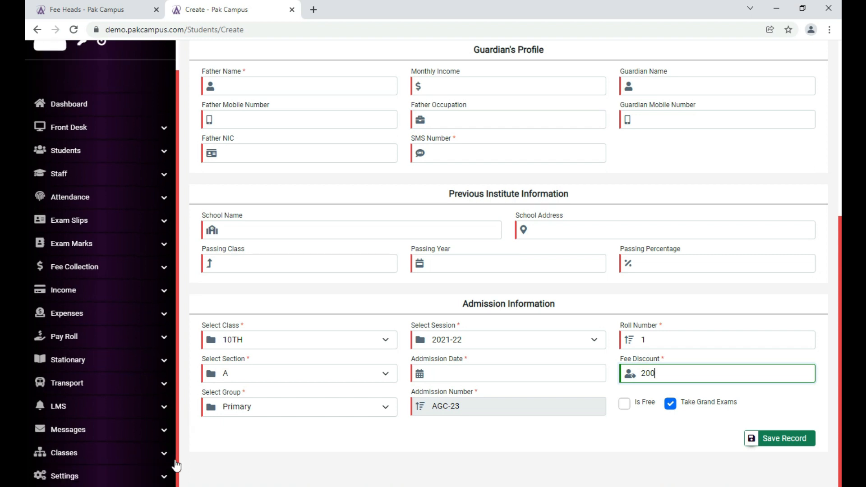
pyautogui.click(127, 454)
pyautogui.scroll(-2, 126, 453)
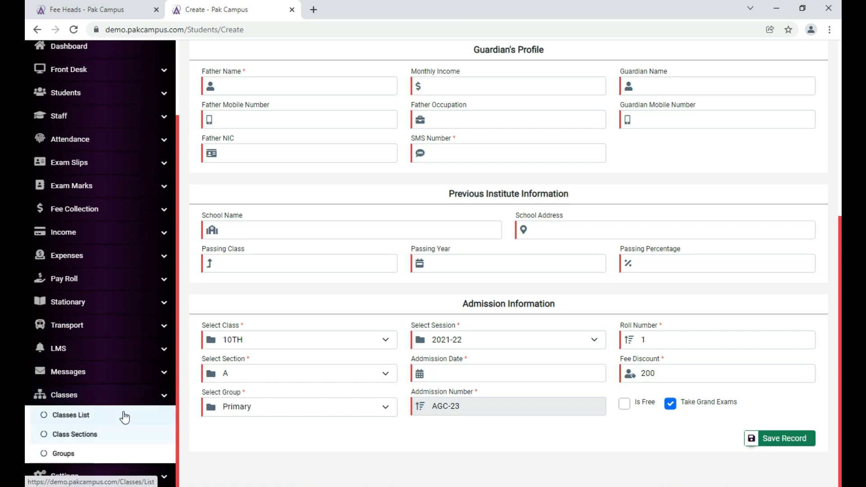
pyautogui.click(123, 414)
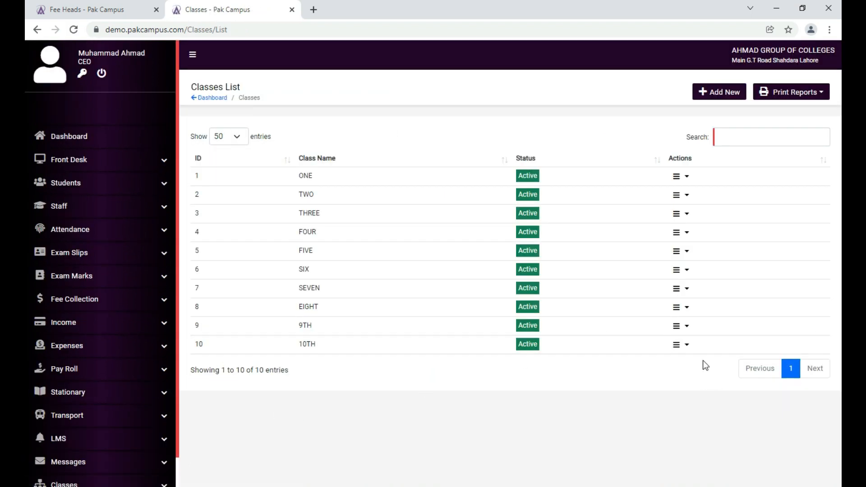
# - Change the assigned tuition fee of class 10TH to 3500 and save the records
pyautogui.click(681, 345)
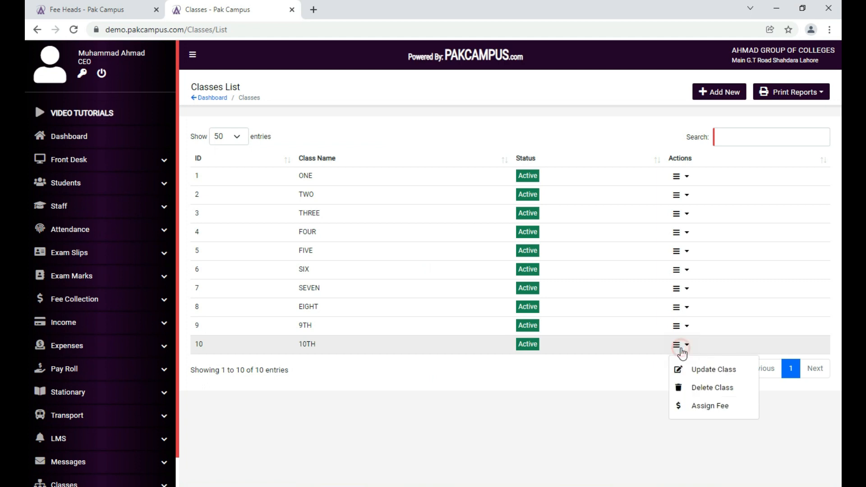
pyautogui.click(693, 408)
pyautogui.click(565, 142)
pyautogui.moveTo(567, 145); pyautogui.dragTo(570, 147)
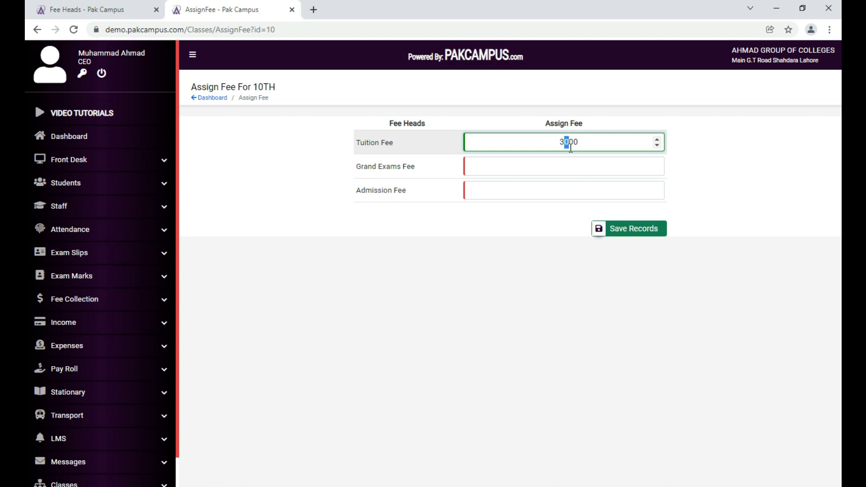
pyautogui.write('5')
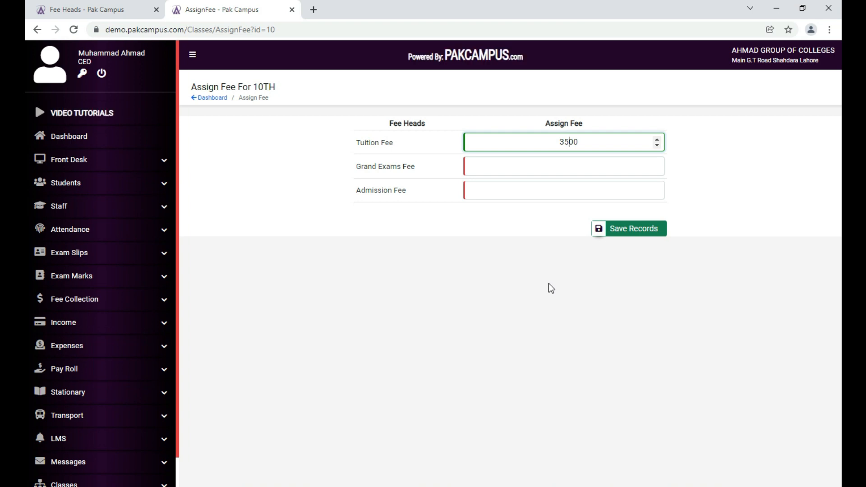
pyautogui.click(617, 235)
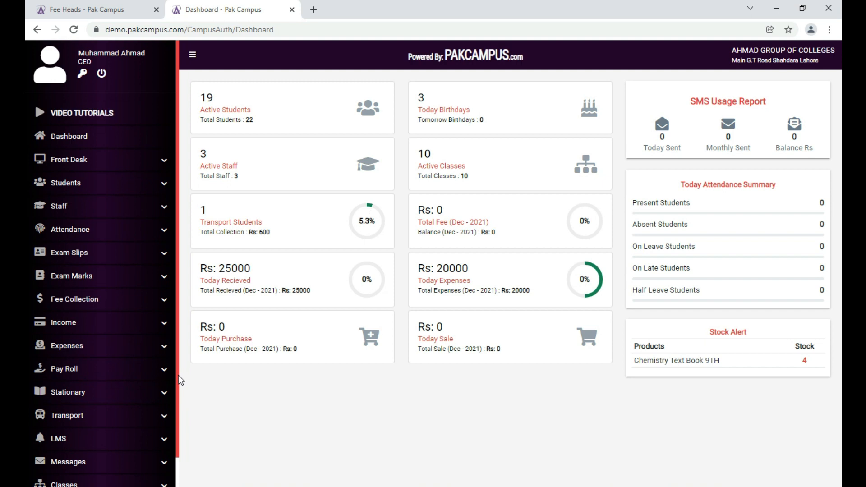
# - Generate the students tuition fee report for class 9TH with all sections
pyautogui.click(133, 301)
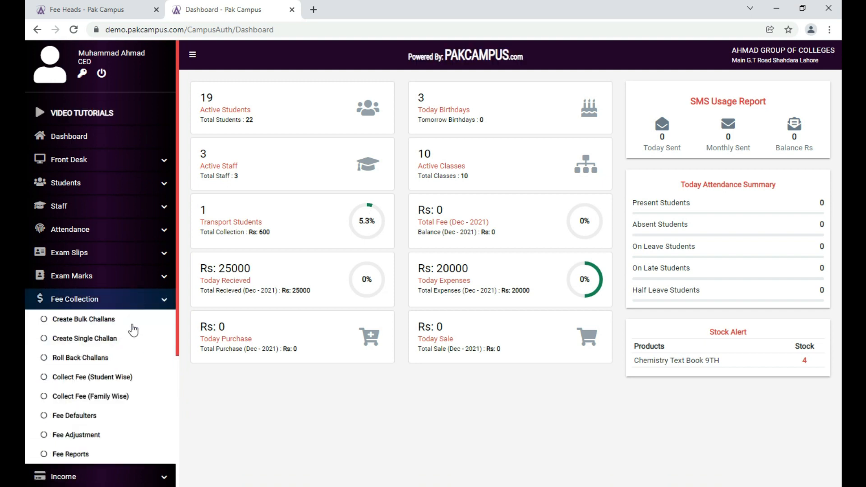
pyautogui.click(95, 455)
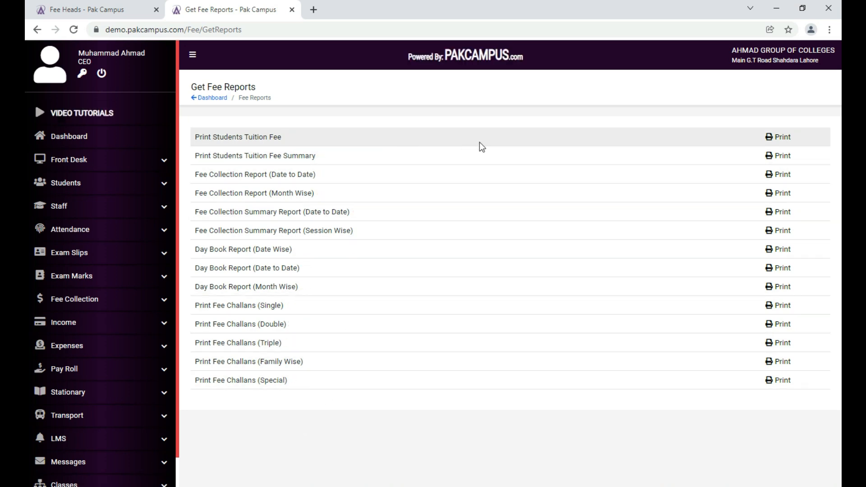
pyautogui.click(780, 138)
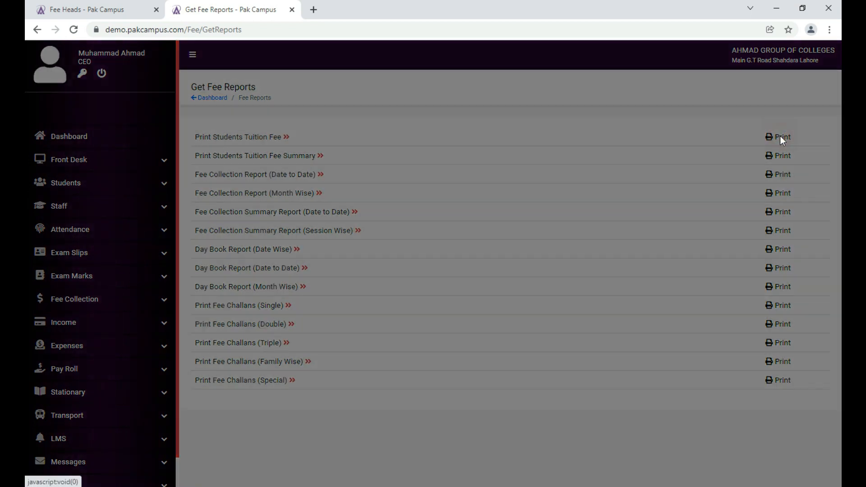
pyautogui.click(373, 110)
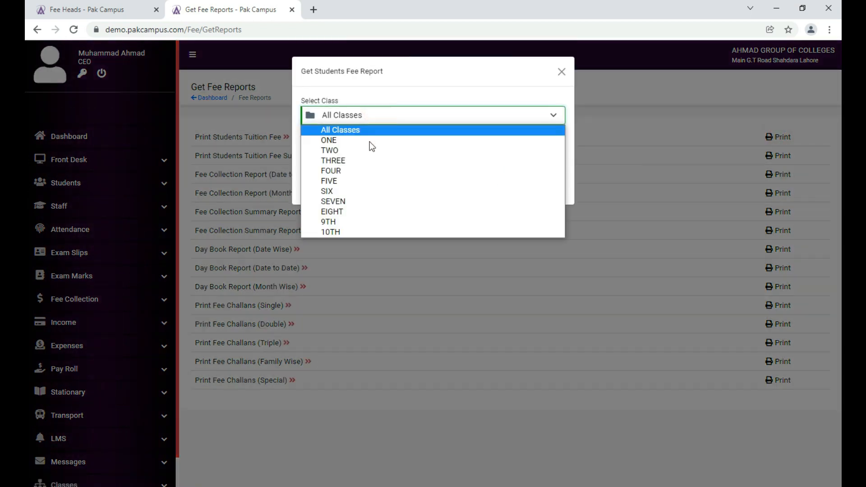
pyautogui.click(365, 223)
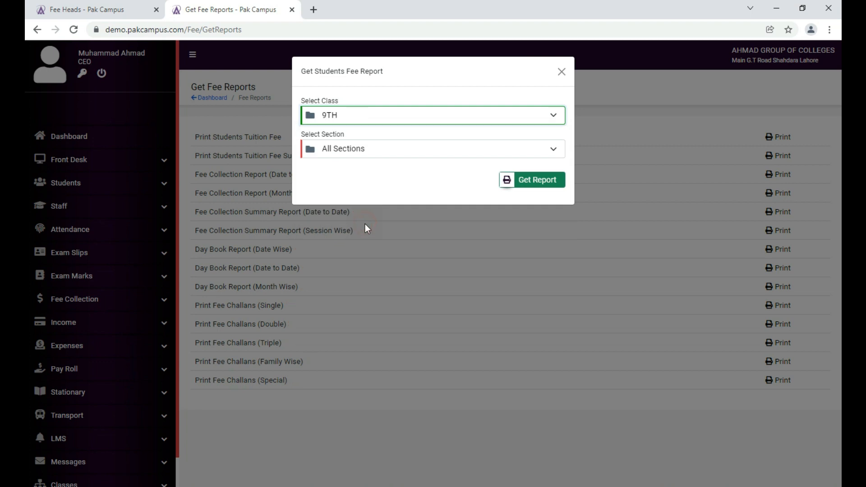
pyautogui.click(546, 189)
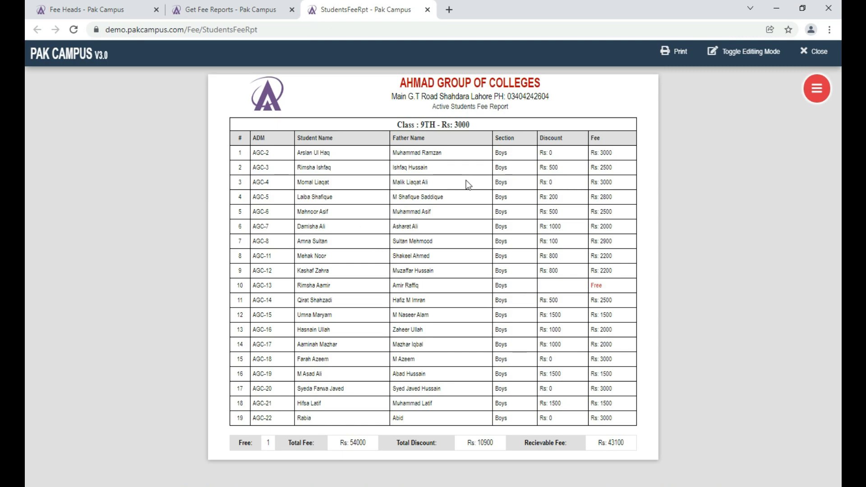
# - Examine the class 9TH fee report, comparing students' discounts with their payable fees and the class fee, including the free student
pyautogui.moveTo(555, 153); pyautogui.dragTo(547, 153)
pyautogui.tripleClick(615, 153)
pyautogui.tripleClick(464, 124)
pyautogui.click(554, 165)
pyautogui.doubleClick(554, 166)
pyautogui.doubleClick(612, 167)
pyautogui.doubleClick(605, 182)
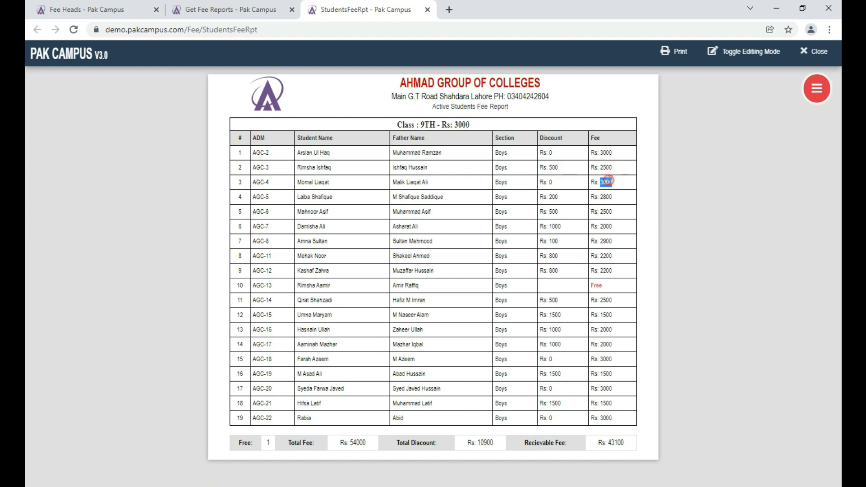
pyautogui.click(550, 195)
pyautogui.doubleClick(606, 197)
pyautogui.doubleClick(603, 286)
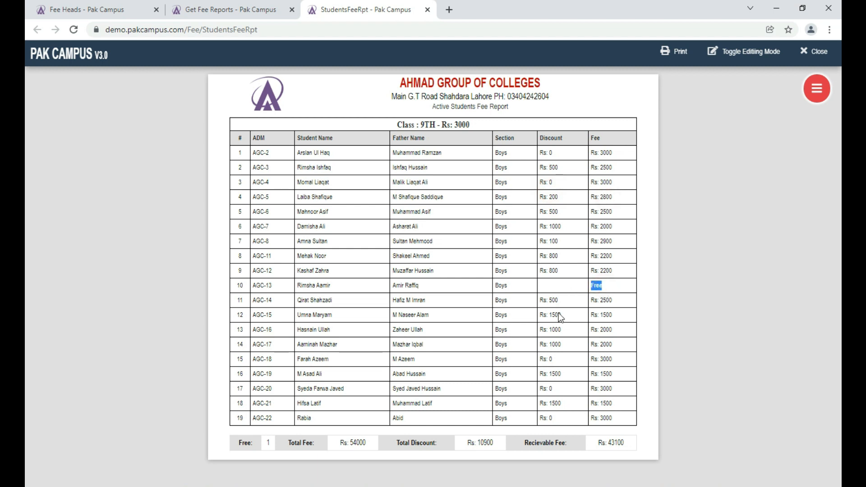
pyautogui.click(472, 378)
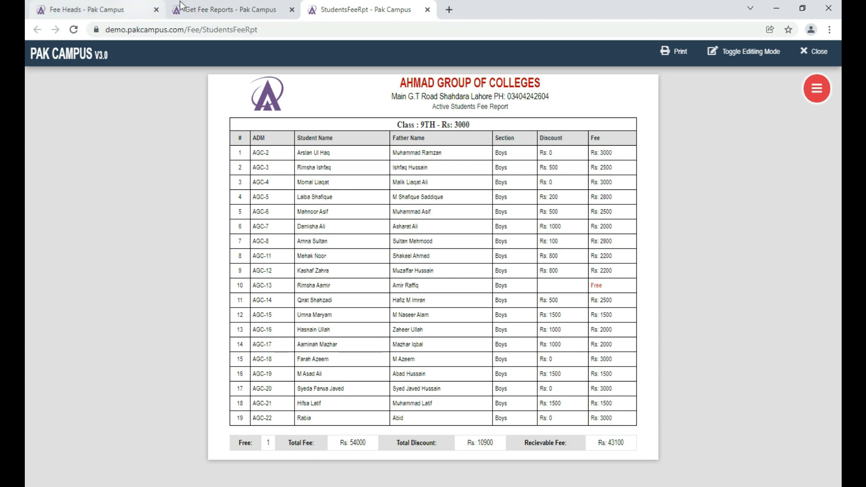
# - Leave the student fee report and open the page for creating bulk fee challans
pyautogui.click(194, 9)
pyautogui.click(220, 115)
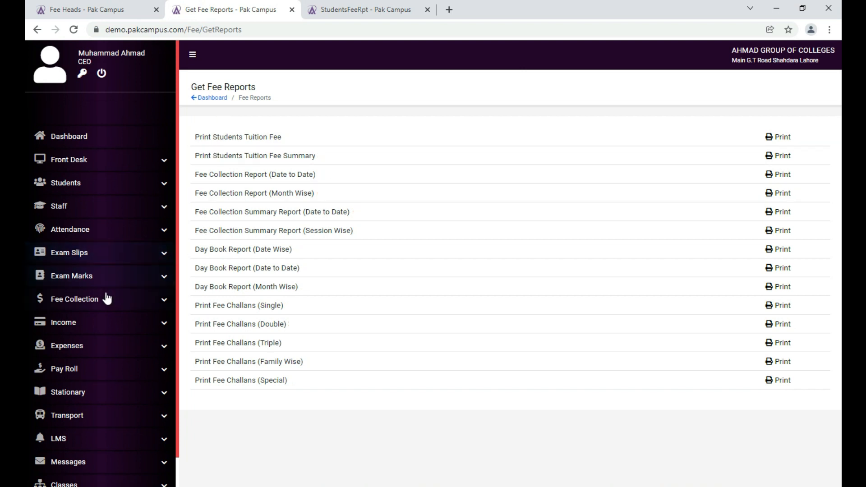
pyautogui.click(104, 300)
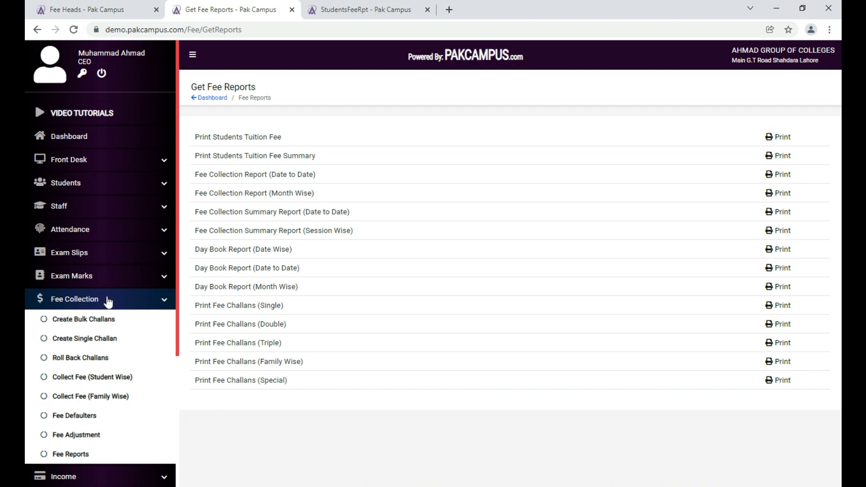
pyautogui.scroll(-3, 108, 301)
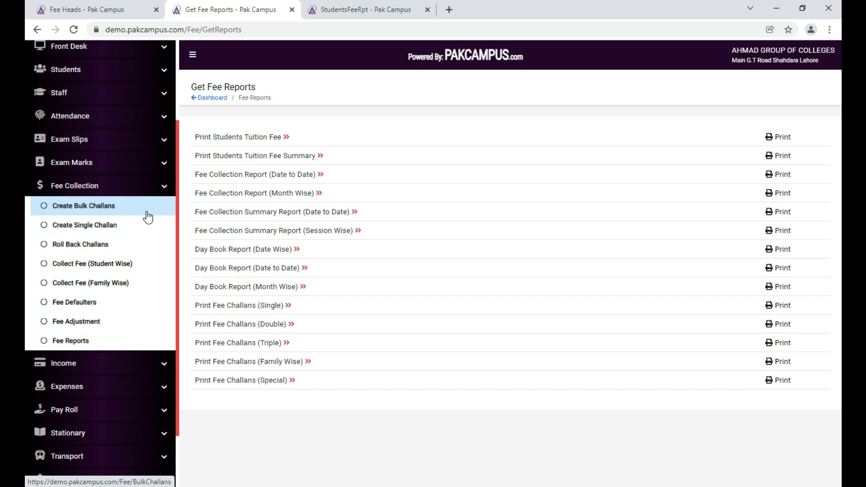
pyautogui.click(127, 211)
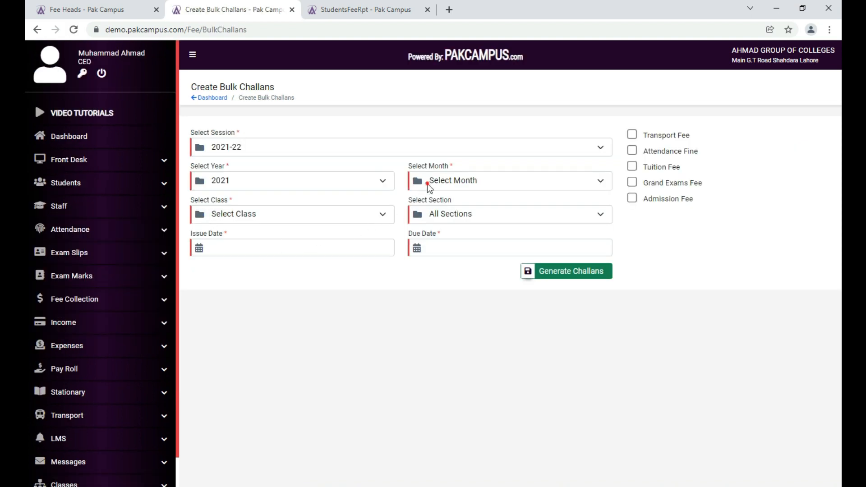
# - Set the bulk challans to the month of December and class 9TH
pyautogui.click(426, 183)
pyautogui.click(440, 318)
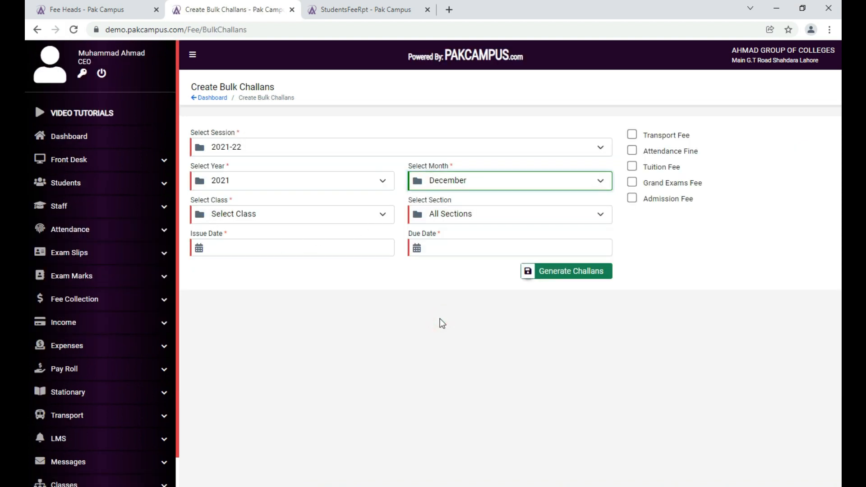
pyautogui.click(296, 213)
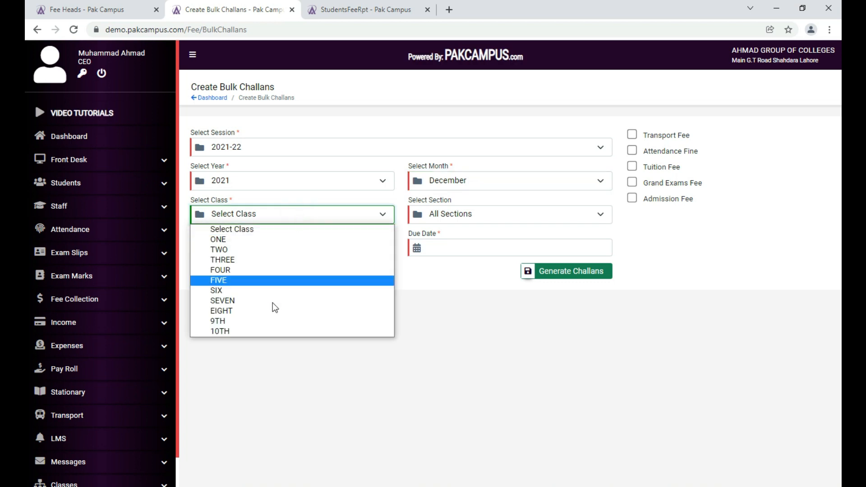
pyautogui.click(262, 322)
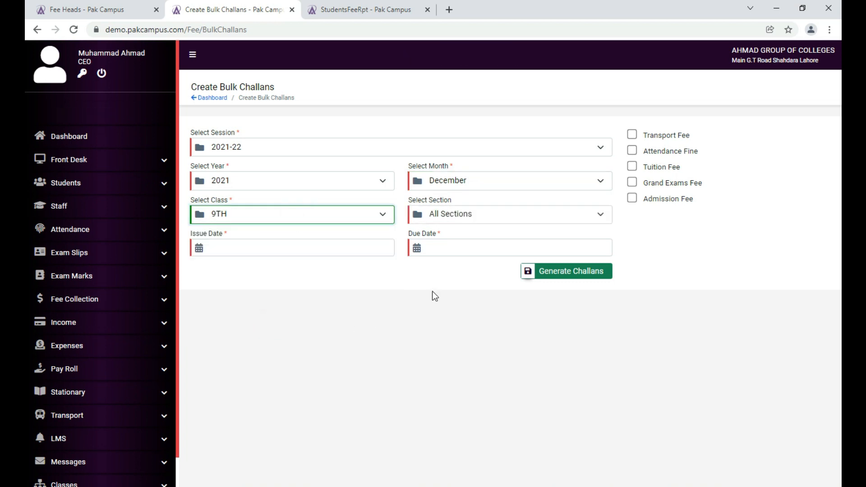
# - Set the challans' issue date to 12/01/2021 and the due date to 12/10/2021
pyautogui.click(352, 246)
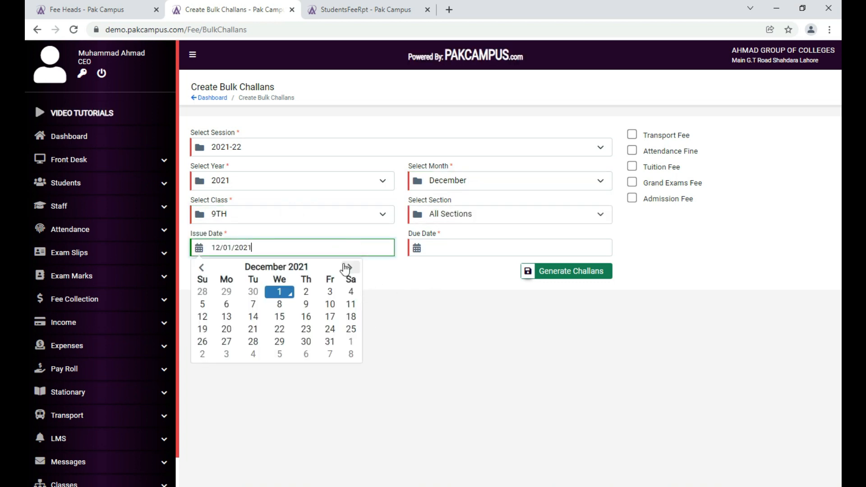
pyautogui.click(290, 297)
pyautogui.click(481, 246)
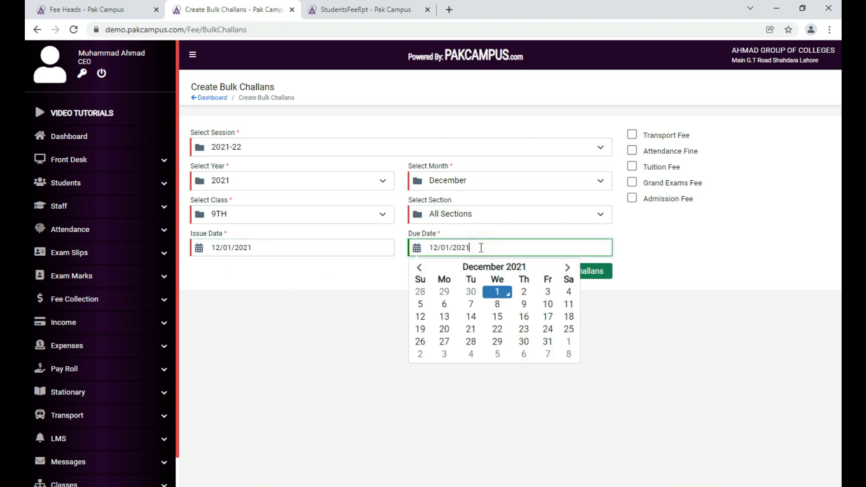
pyautogui.click(555, 305)
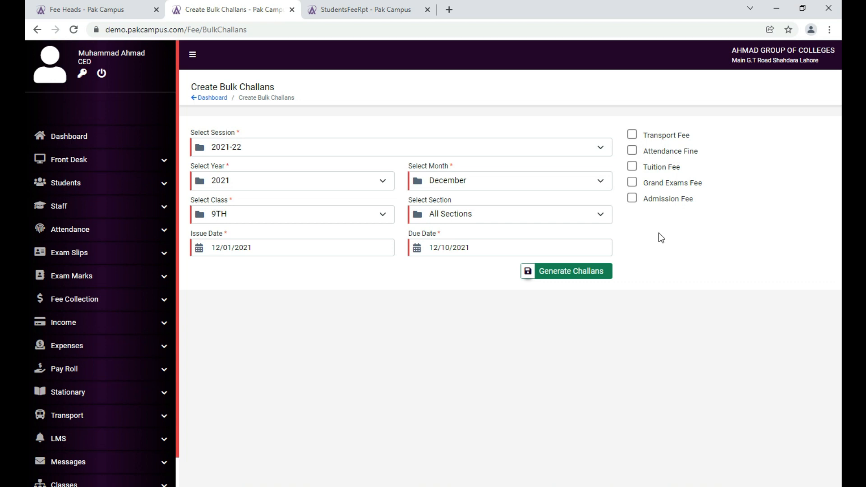
# - Include the tuition fee and grand exams fee in the bulk challans and generate them
pyautogui.click(632, 166)
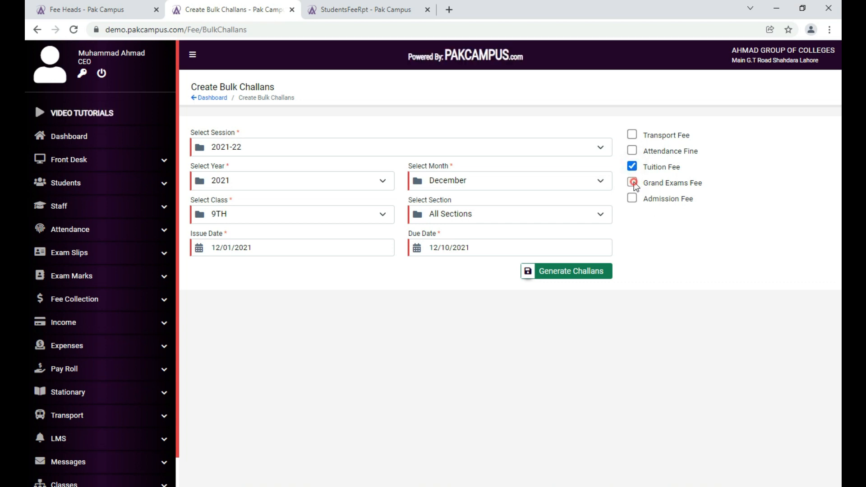
pyautogui.click(633, 182)
pyautogui.click(575, 274)
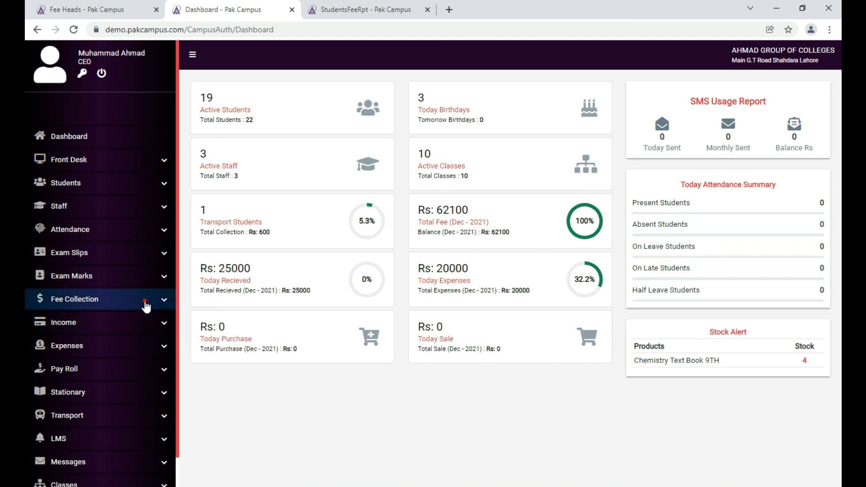
# - Open the bulk challan creation page in a separate browser tab and switch to it
pyautogui.click(146, 307)
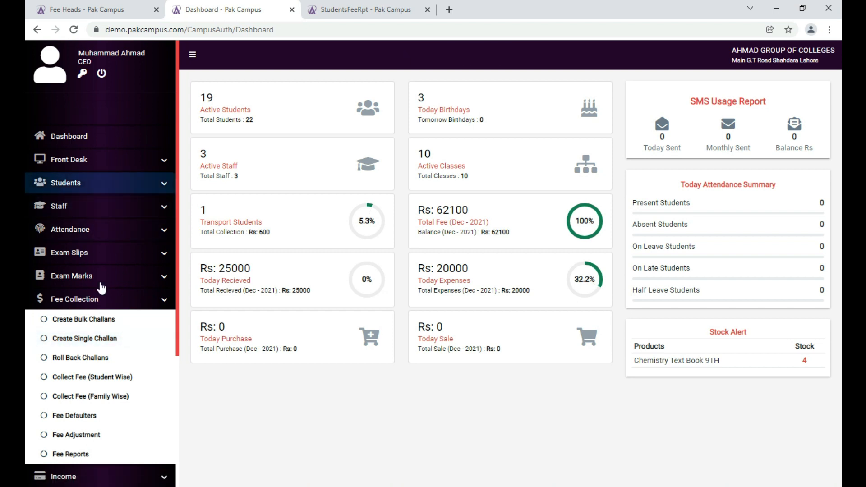
pyautogui.middleClick(101, 319)
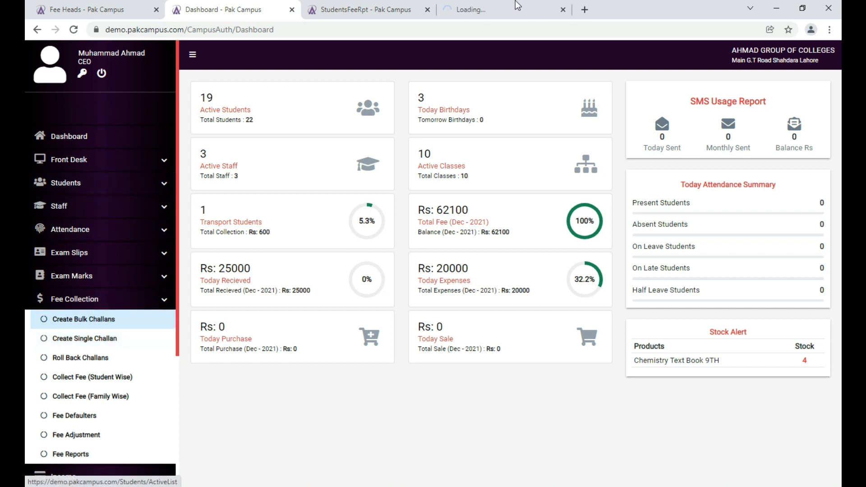
pyautogui.click(518, 6)
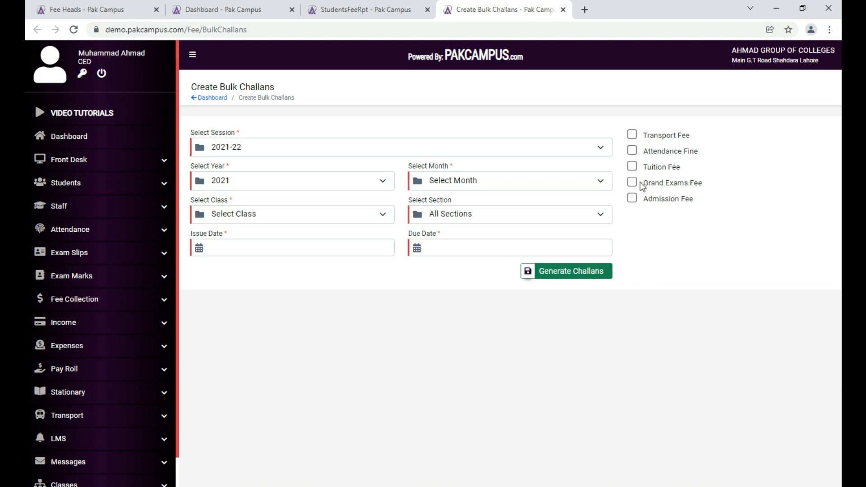
# - Open a new student admission form from the dashboard and check the grand exams option in the admission information
pyautogui.click(336, 5)
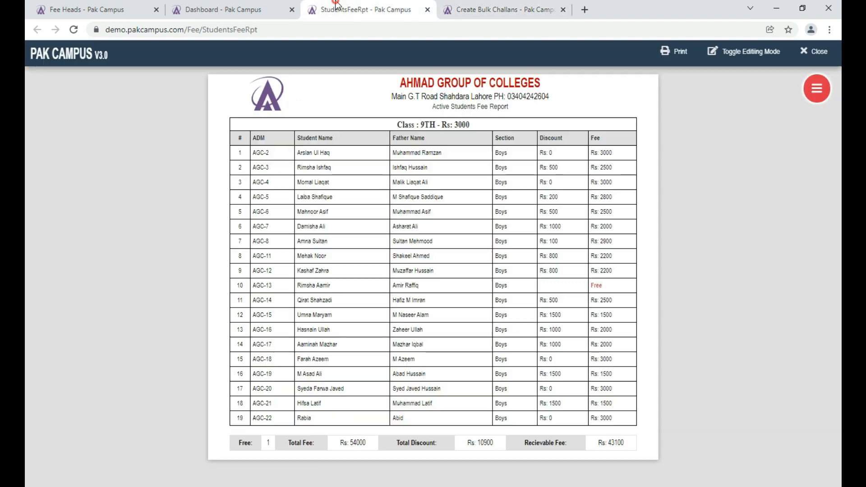
pyautogui.click(234, 9)
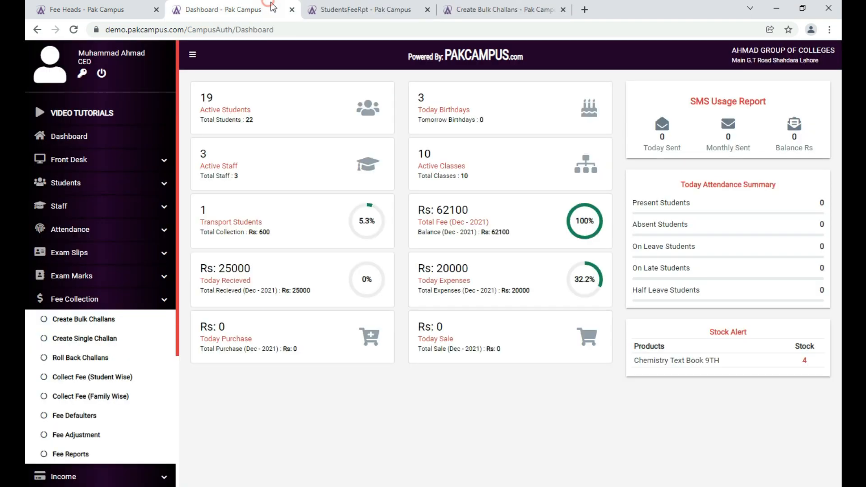
pyautogui.click(105, 185)
pyautogui.click(107, 203)
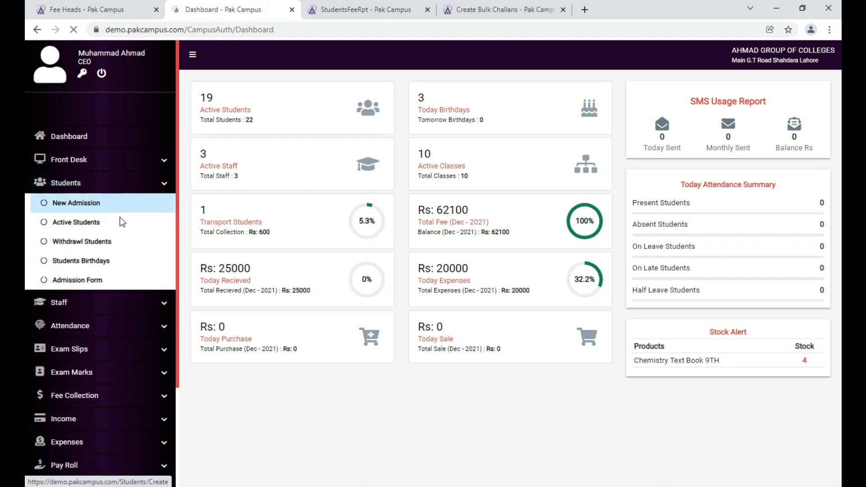
pyautogui.scroll(-6, 643, 362)
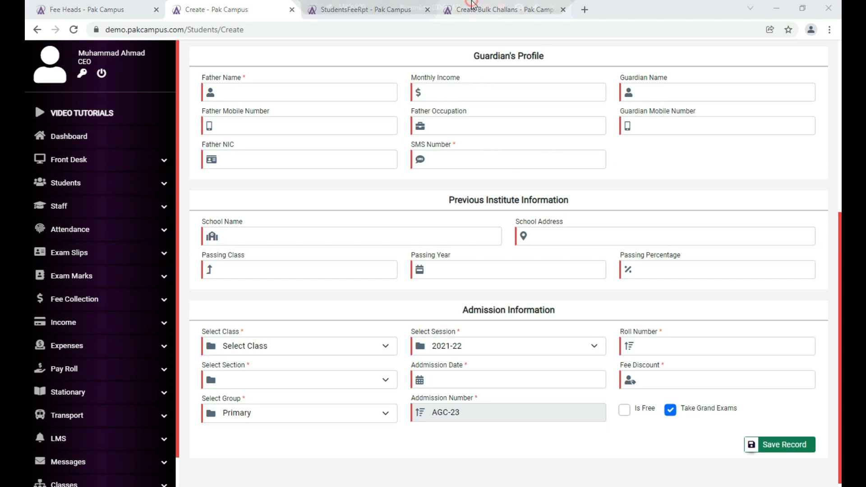
# - Return to the open bulk challan form and select December and class 9TH
pyautogui.click(472, 14)
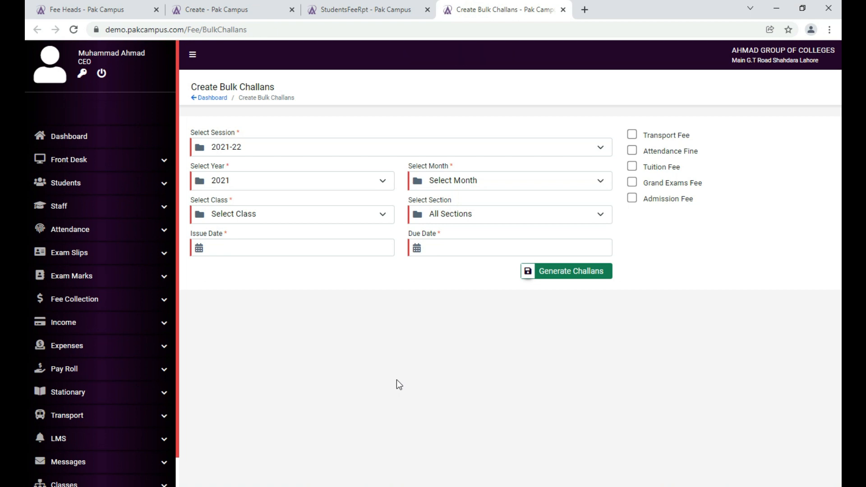
pyautogui.click(467, 185)
pyautogui.click(465, 319)
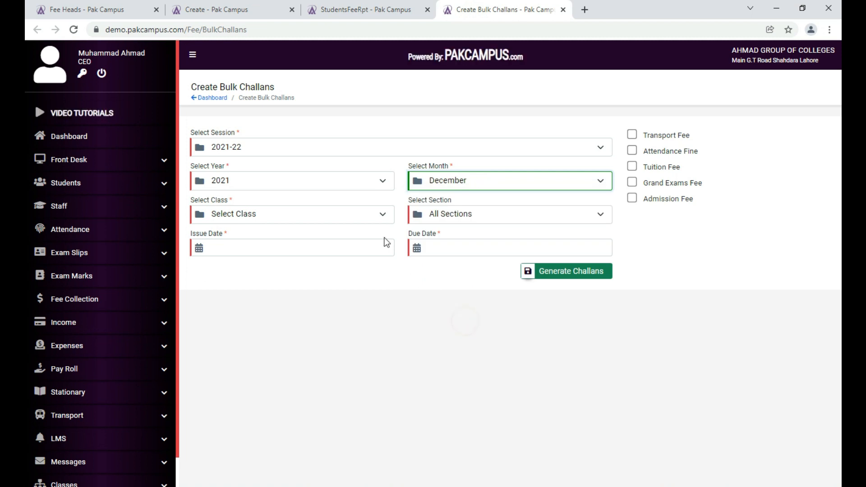
pyautogui.click(354, 215)
pyautogui.click(319, 320)
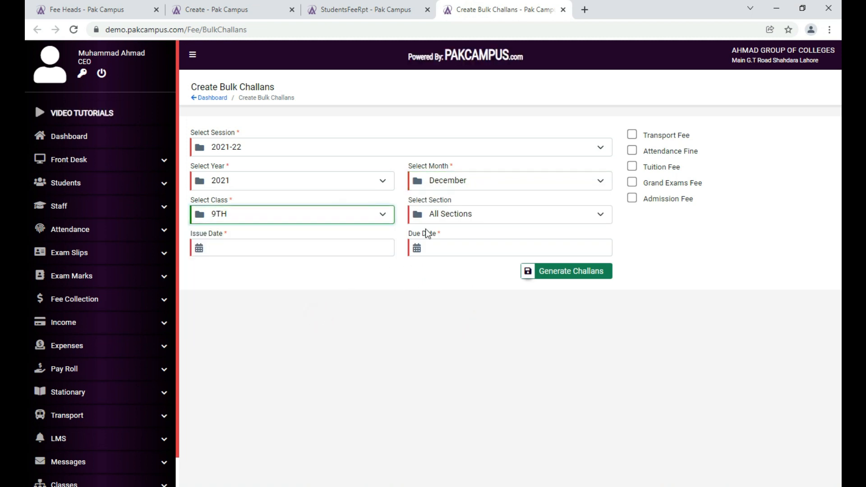
# - Set the bulk challans' issue date to 12/01/2021 and due date to 12/10/2021
pyautogui.click(360, 245)
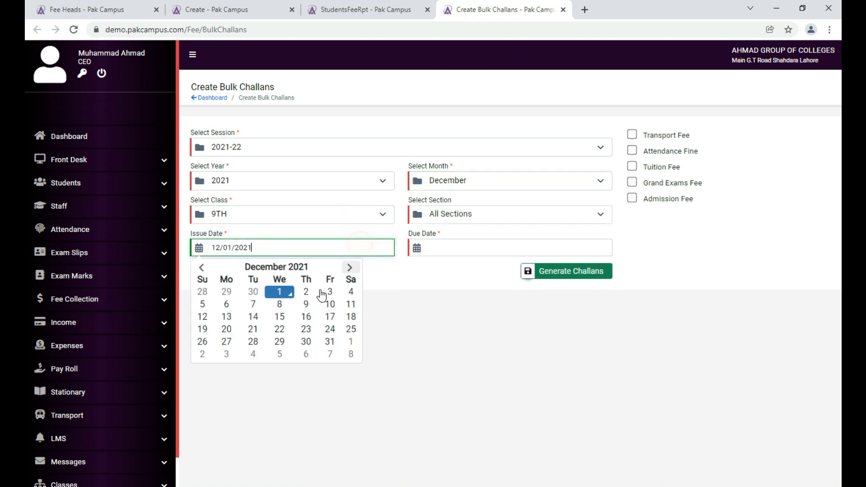
pyautogui.click(450, 246)
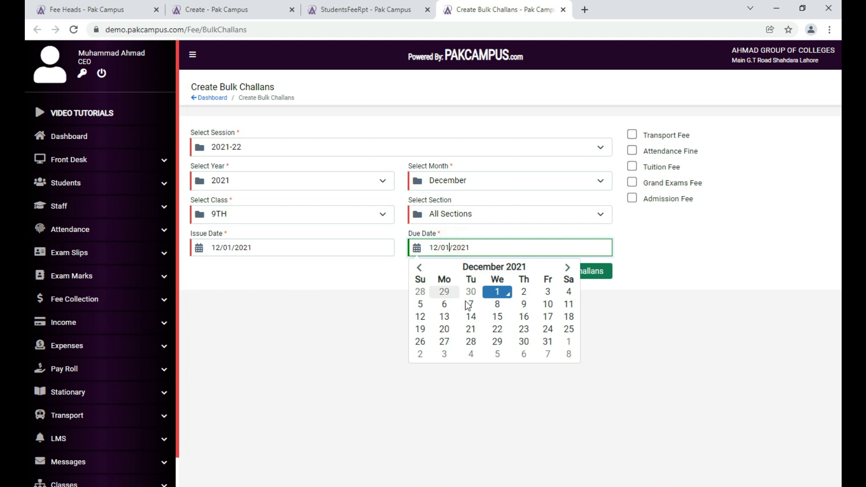
pyautogui.click(547, 304)
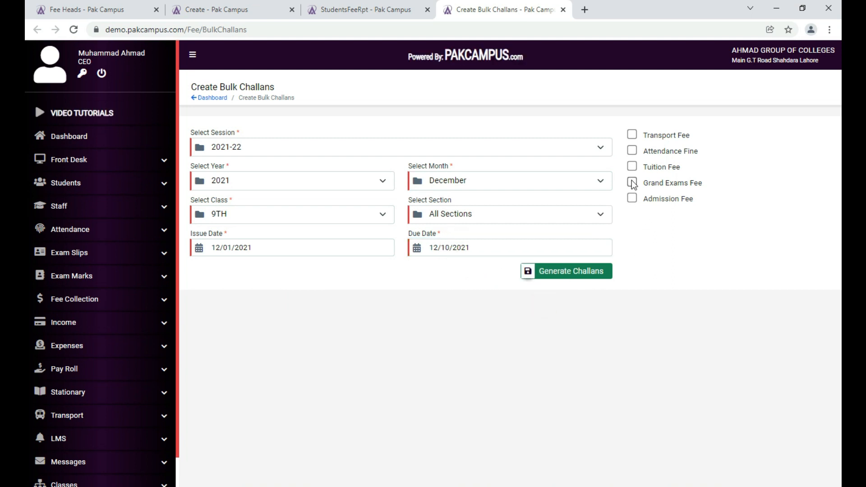
# - Include the transport fee and attendance fine in the bulk challans
pyautogui.click(632, 135)
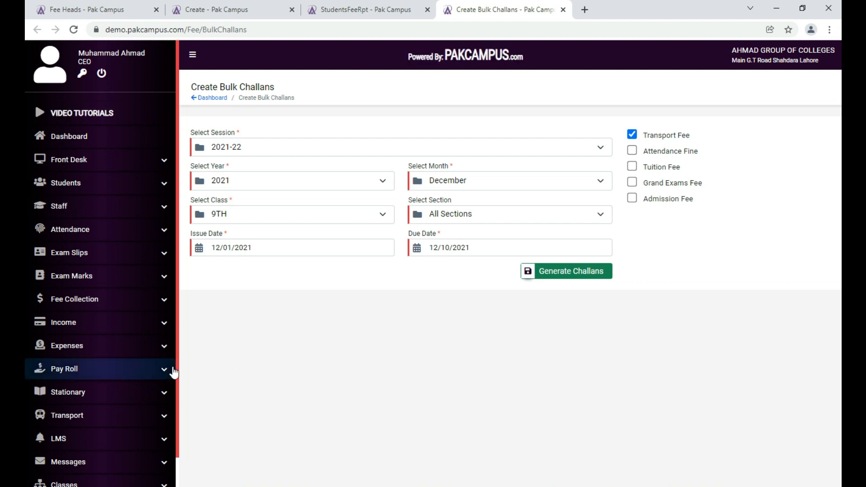
pyautogui.scroll(-1, 134, 380)
pyautogui.click(144, 474)
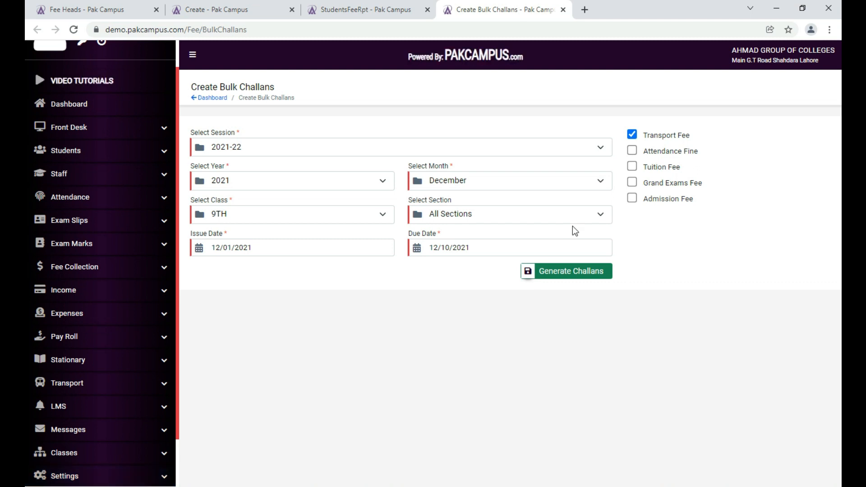
pyautogui.click(632, 150)
# - Open the campus settings and examine the allowed student absents and the student absent fine
pyautogui.scroll(-2, 113, 441)
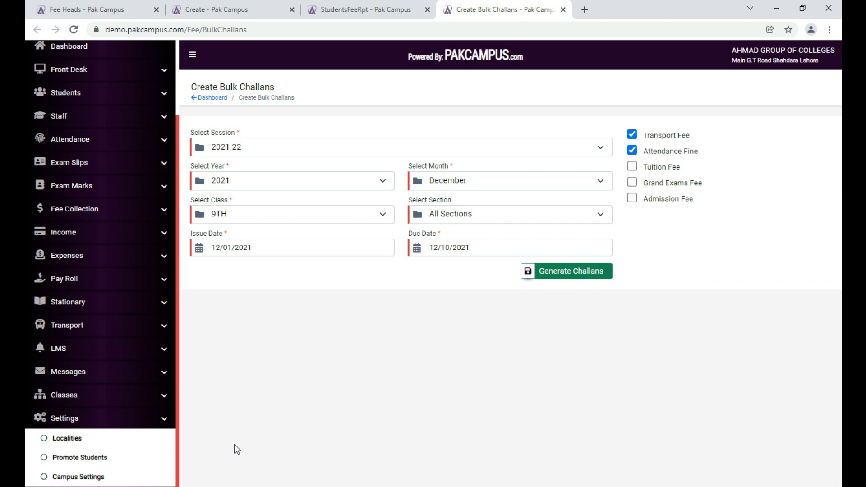
pyautogui.click(111, 476)
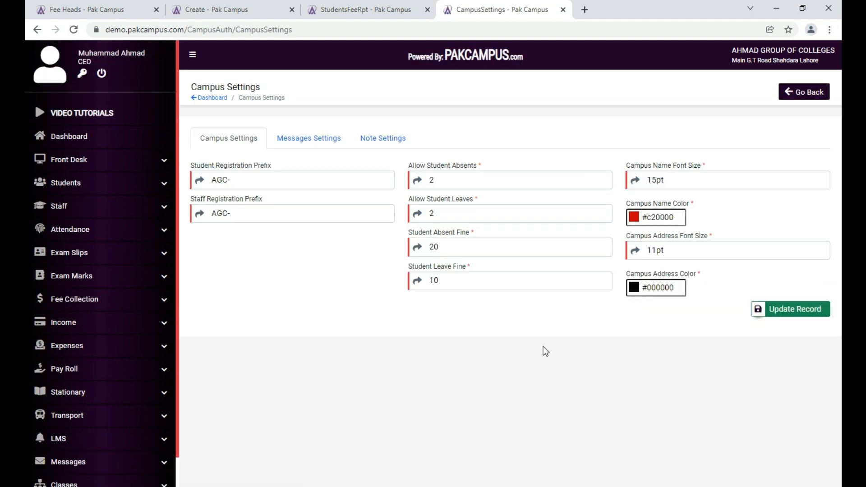
pyautogui.doubleClick(442, 181)
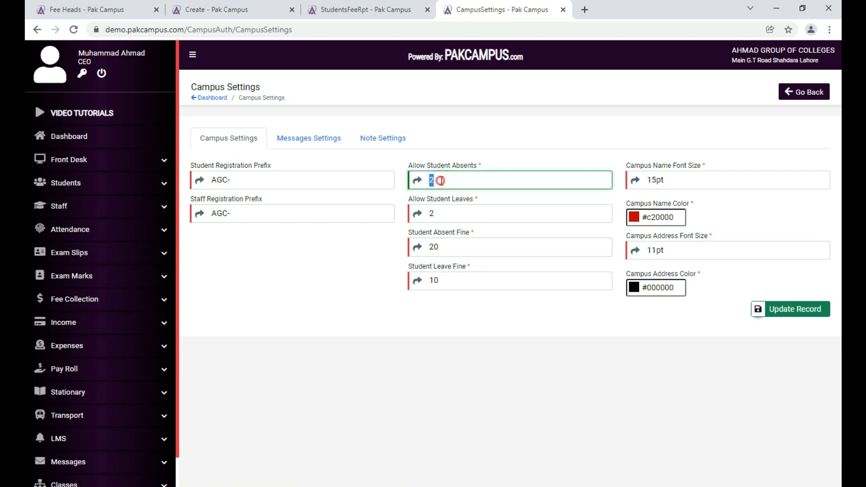
pyautogui.click(442, 181)
pyautogui.doubleClick(448, 247)
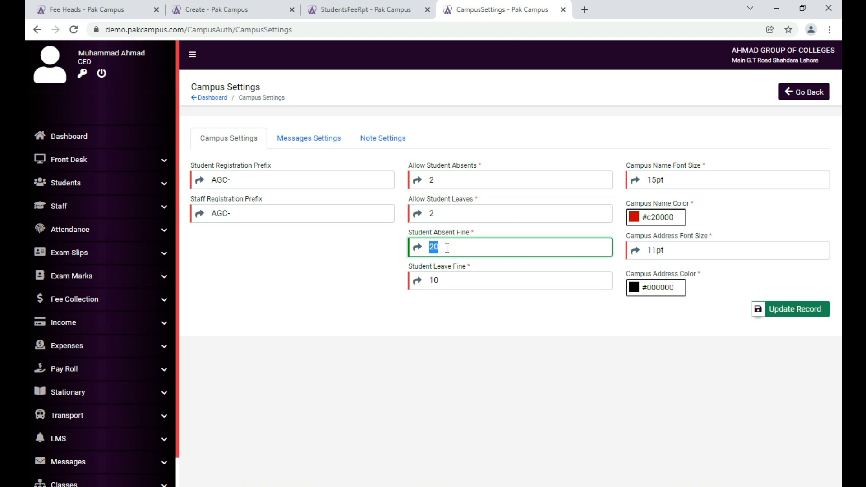
# - Set the allowed student leaves to 1 and check the student leave fine
pyautogui.click(455, 209)
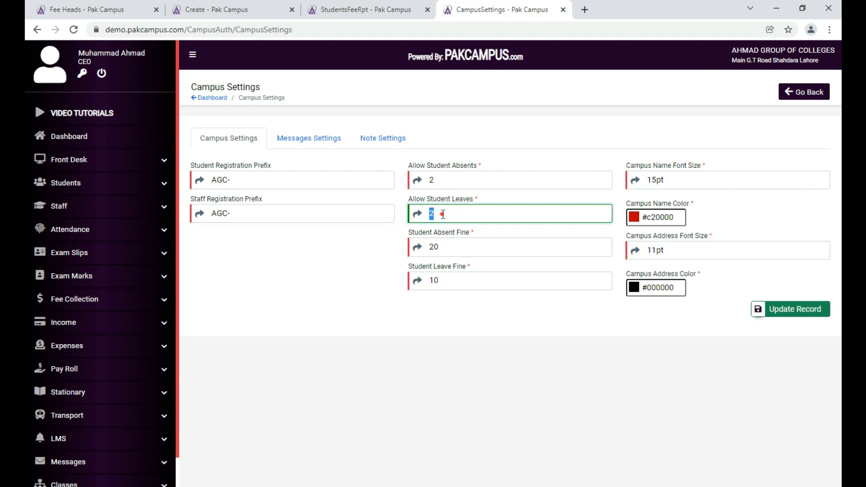
pyautogui.write('1')
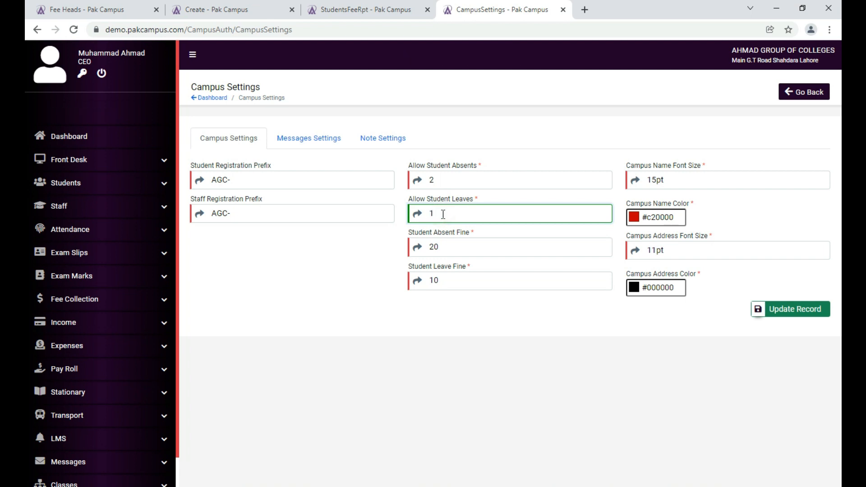
pyautogui.click(451, 288)
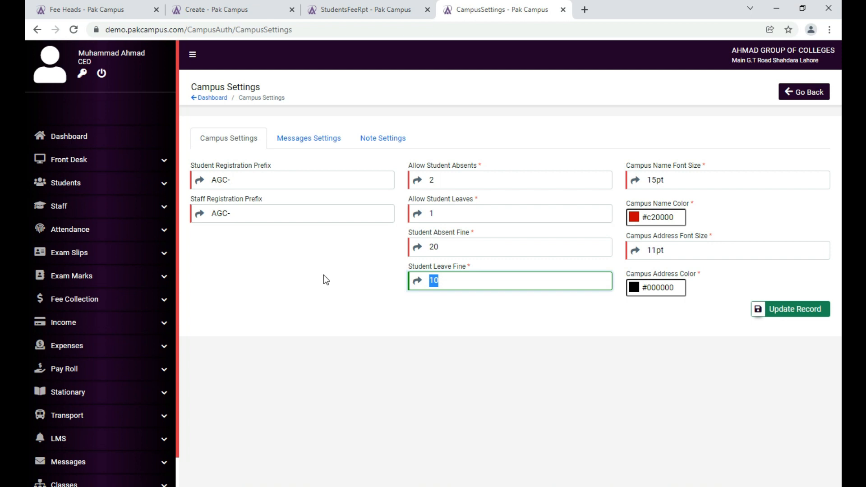
# - Review the payment received SMS template in the message settings and enable sending the payment SMS
pyautogui.click(309, 148)
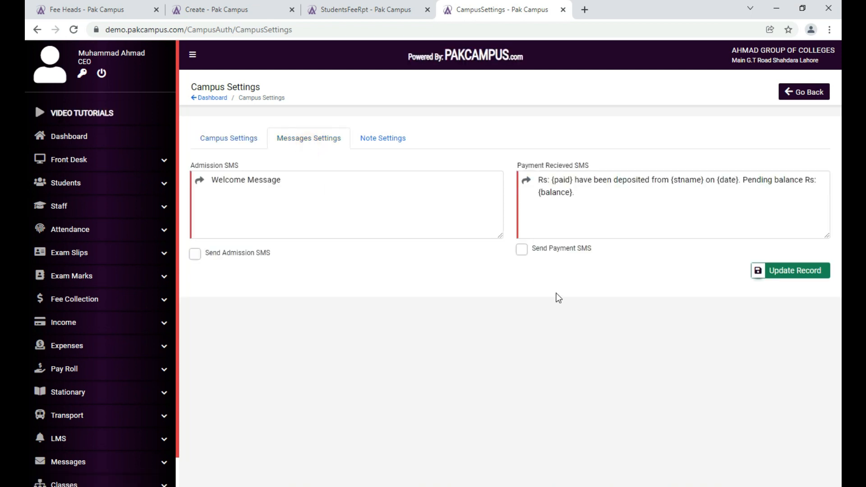
pyautogui.click(585, 190)
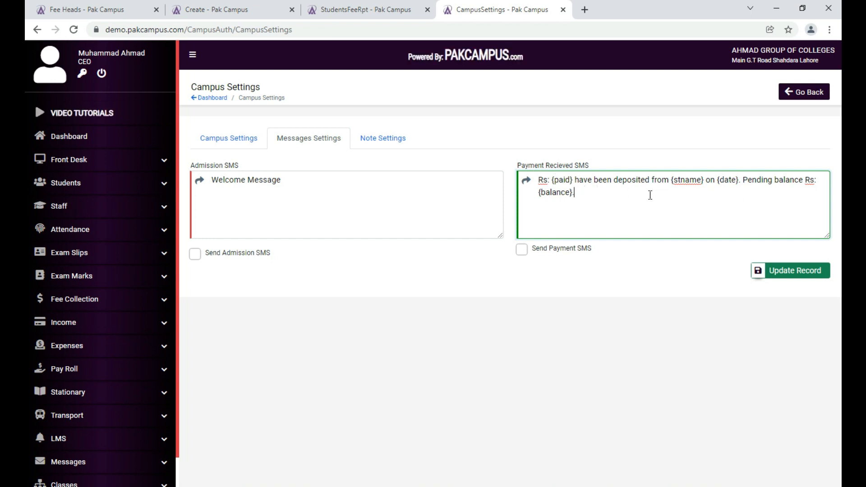
pyautogui.doubleClick(623, 185)
pyautogui.doubleClick(562, 181)
pyautogui.click(586, 194)
pyautogui.click(522, 250)
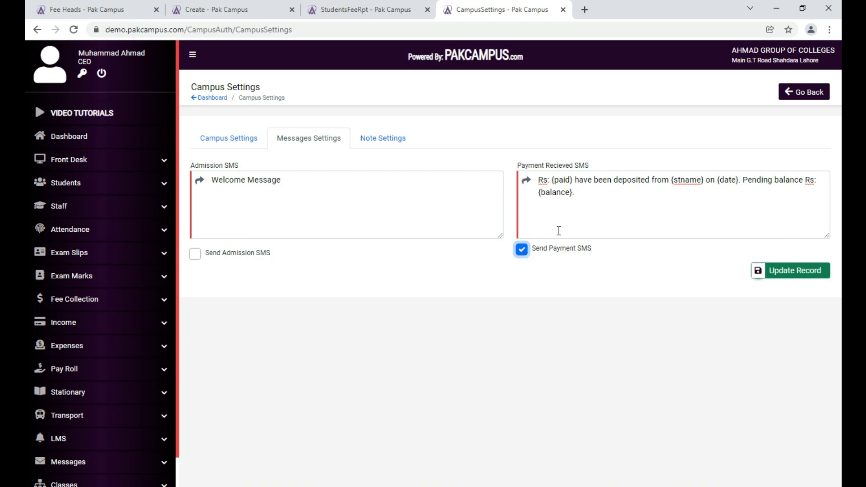
pyautogui.click(589, 199)
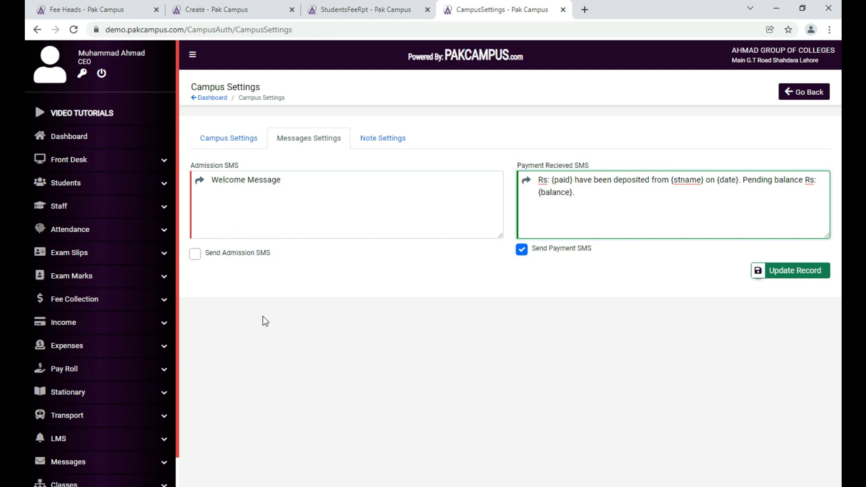
# - Open the single challan creation form and select December, class 9TH and the last listed student
pyautogui.click(135, 309)
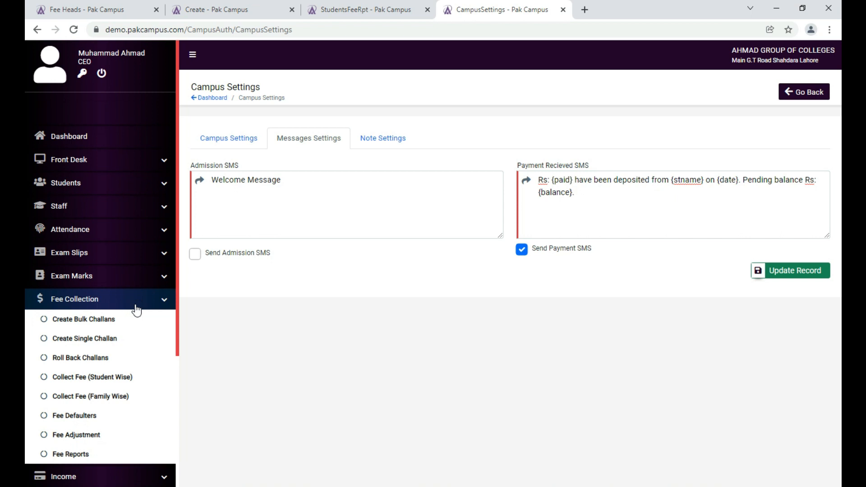
pyautogui.click(126, 346)
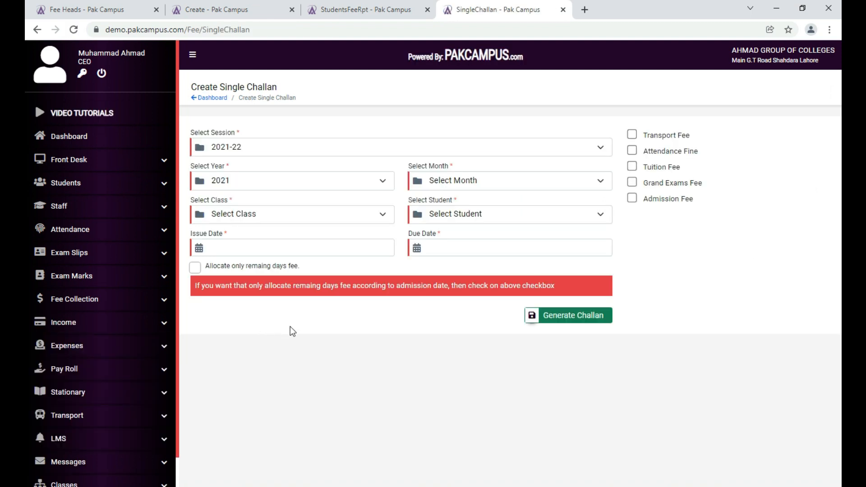
pyautogui.click(456, 186)
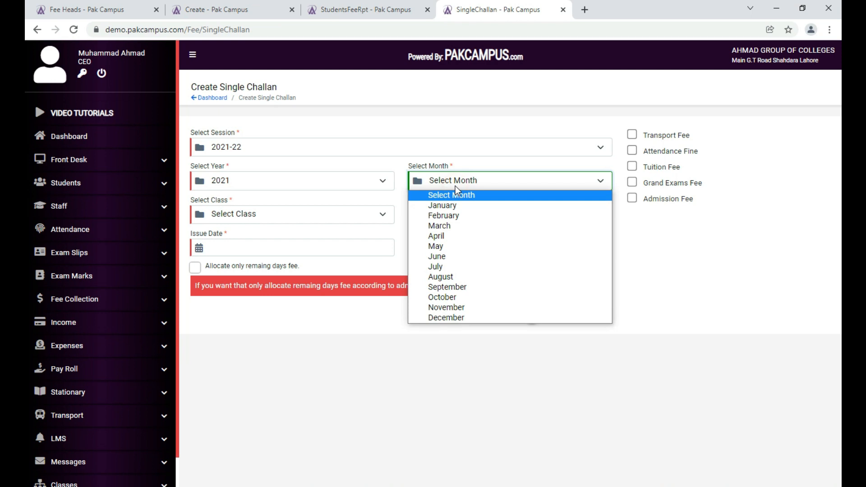
pyautogui.click(455, 318)
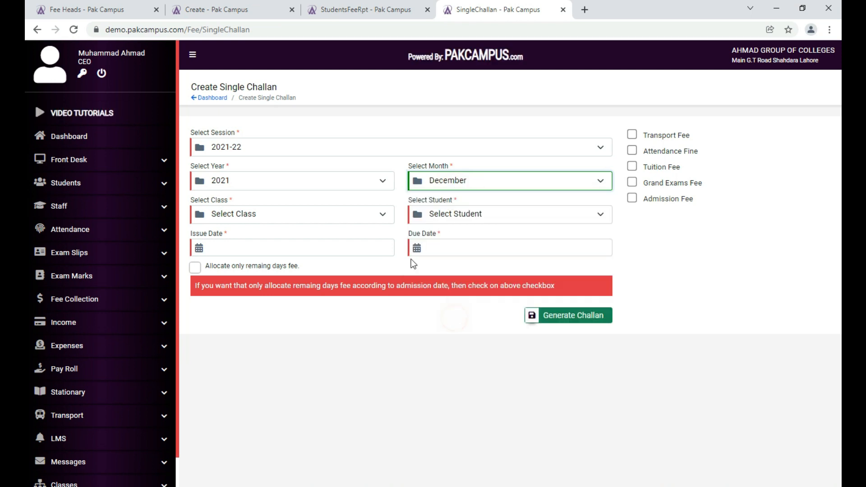
pyautogui.click(352, 221)
pyautogui.click(329, 324)
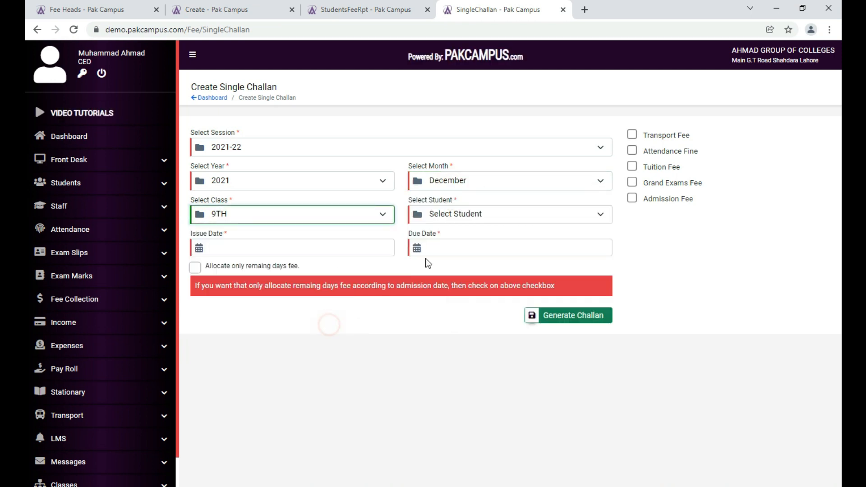
pyautogui.click(442, 217)
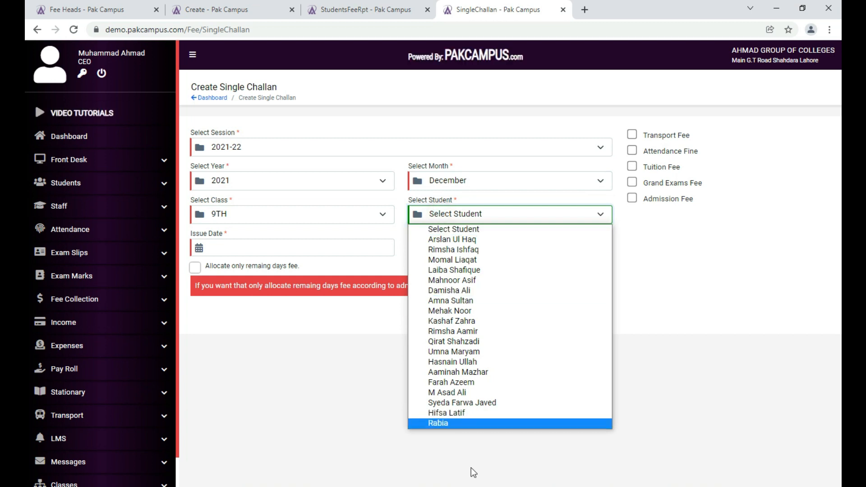
pyautogui.click(463, 424)
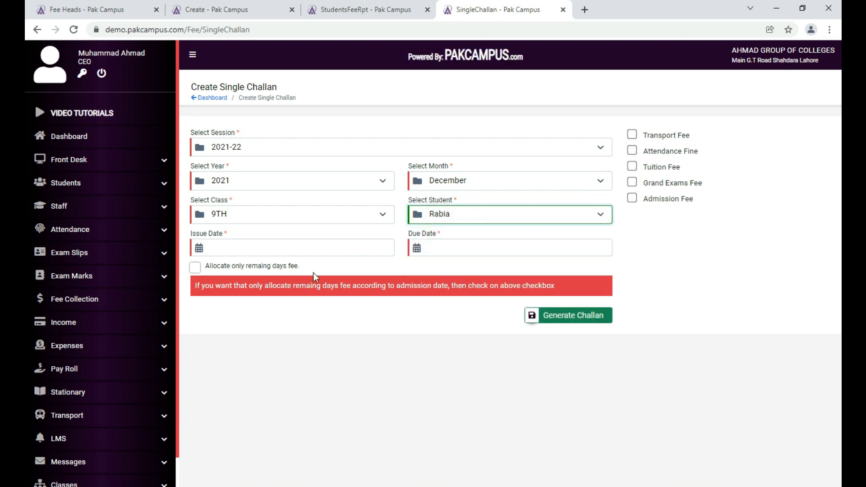
# - Set the single challan's issue date to 12/01/2021 and its due date to 12/10/2021
pyautogui.click(321, 249)
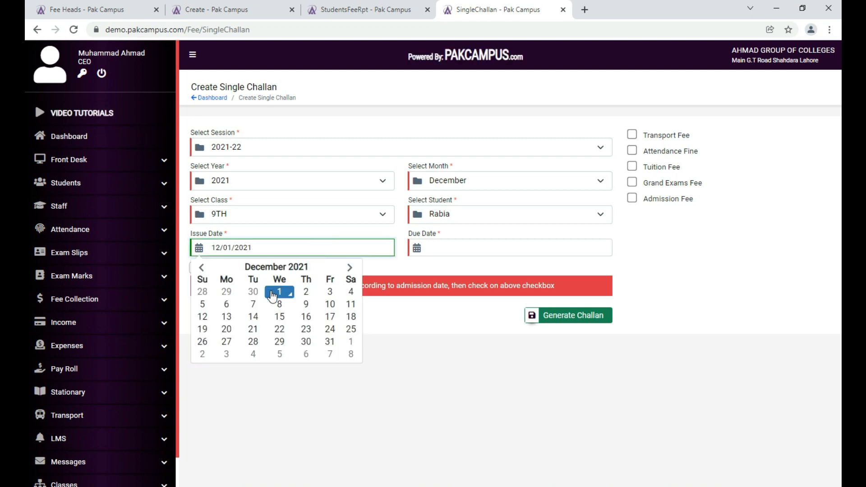
pyautogui.click(272, 294)
pyautogui.click(448, 247)
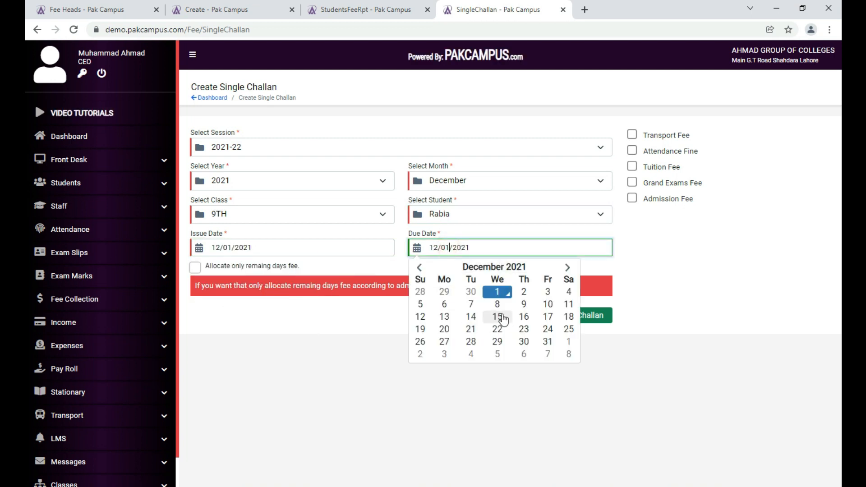
pyautogui.click(548, 304)
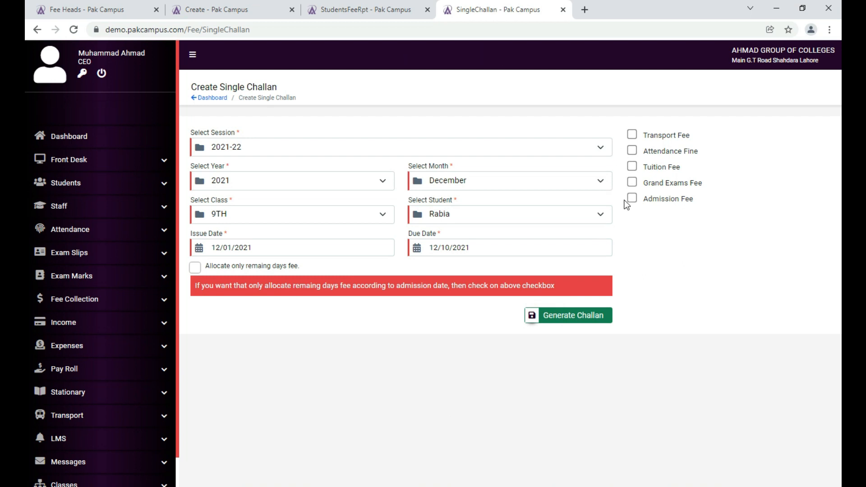
# - Include the tuition, grand exams and admission fees in the single challan and allocate only the remaining days' fee
pyautogui.click(632, 167)
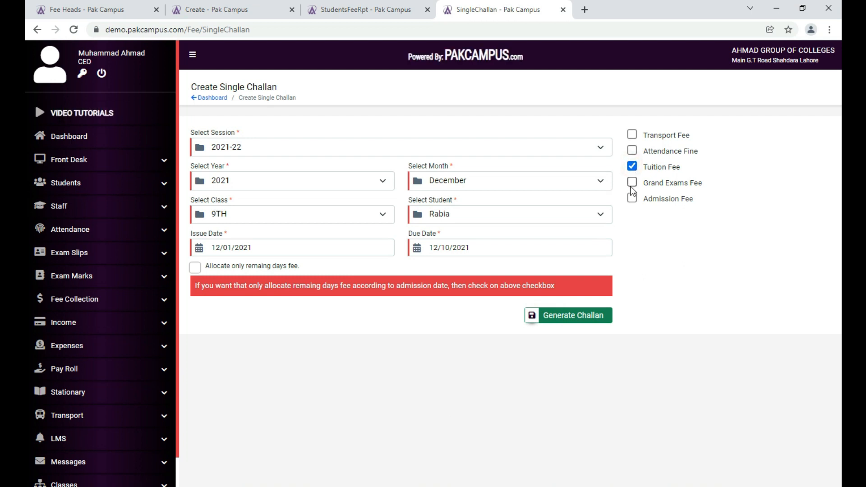
pyautogui.click(631, 185)
pyautogui.click(654, 167)
pyautogui.click(633, 168)
pyautogui.click(196, 271)
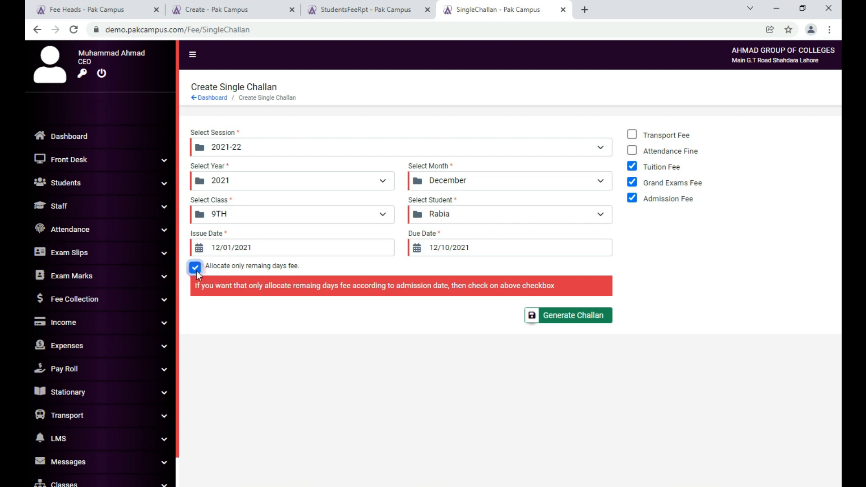
pyautogui.click(201, 310)
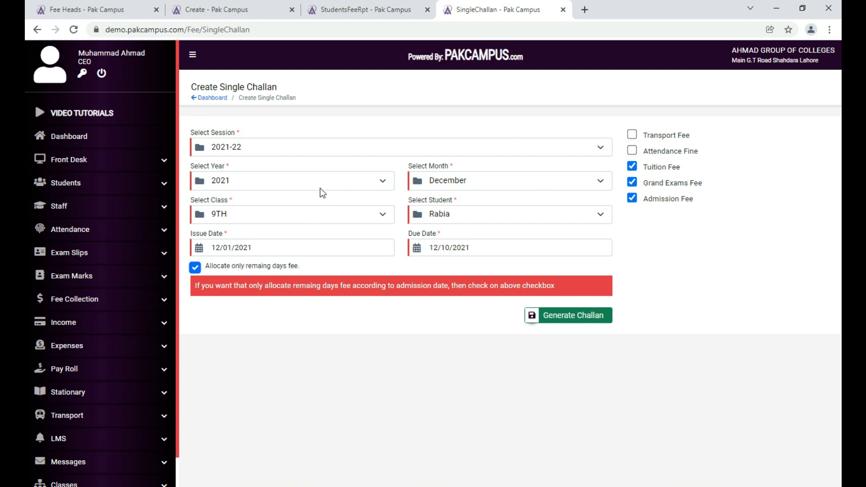
pyautogui.click(446, 214)
pyautogui.click(445, 214)
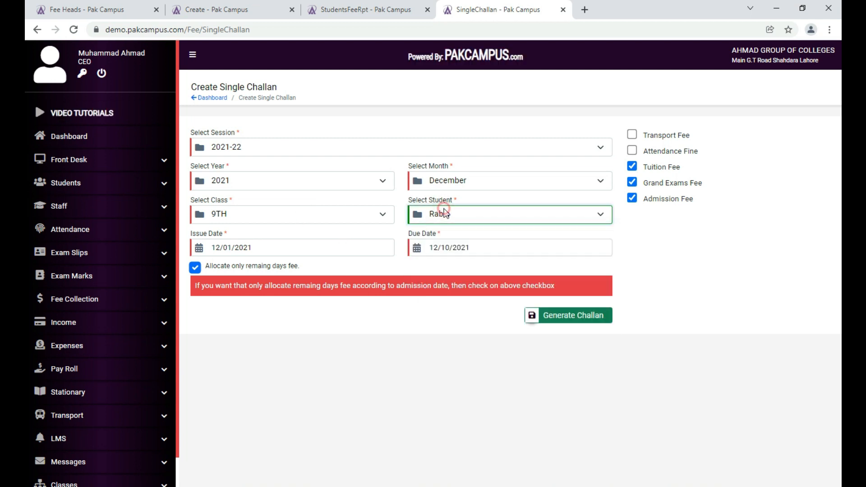
pyautogui.click(448, 185)
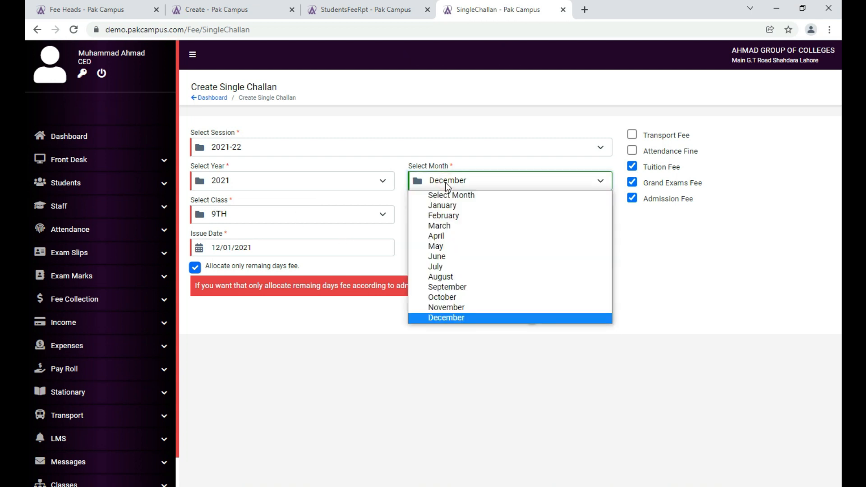
pyautogui.click(457, 318)
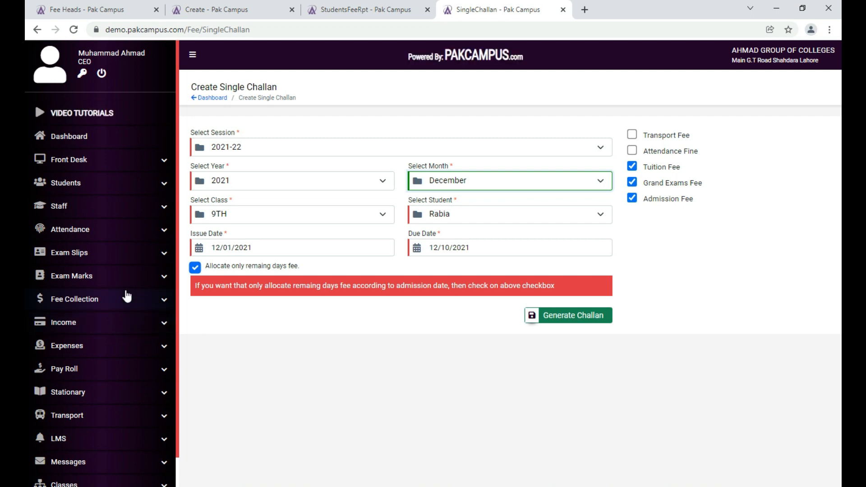
# - Open the challan rollback form and choose class 9TH, December and the admission fee for rollback
pyautogui.click(130, 300)
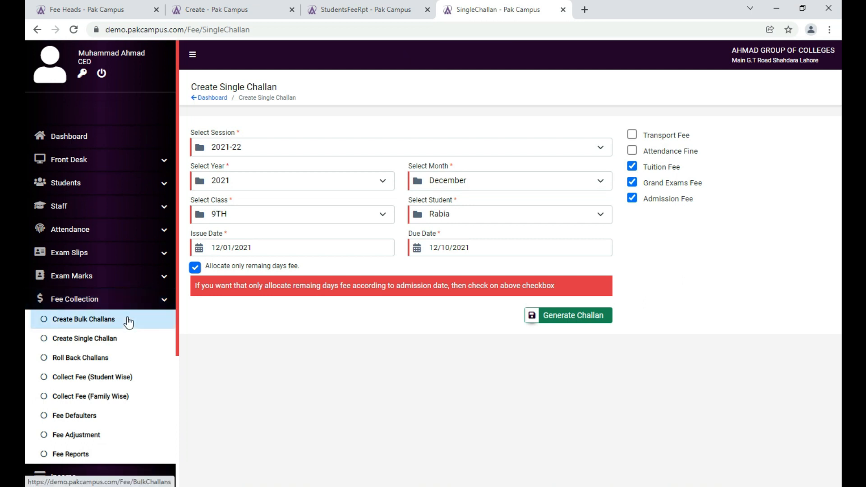
pyautogui.click(91, 356)
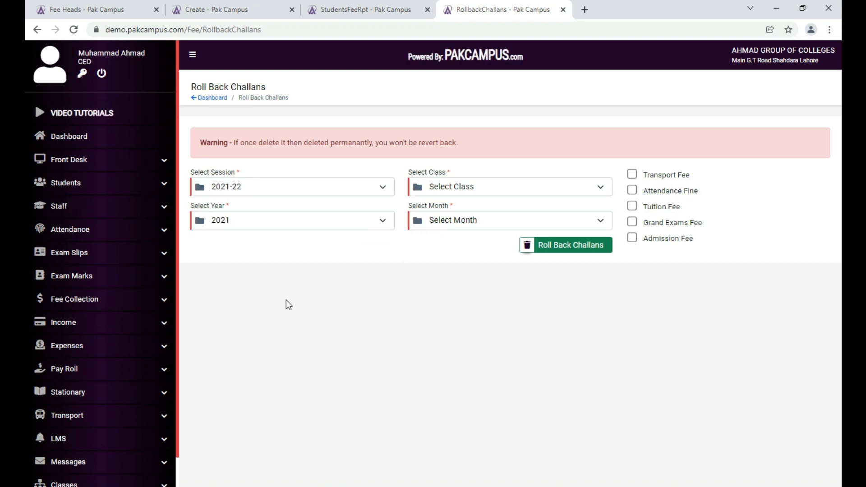
pyautogui.click(443, 221)
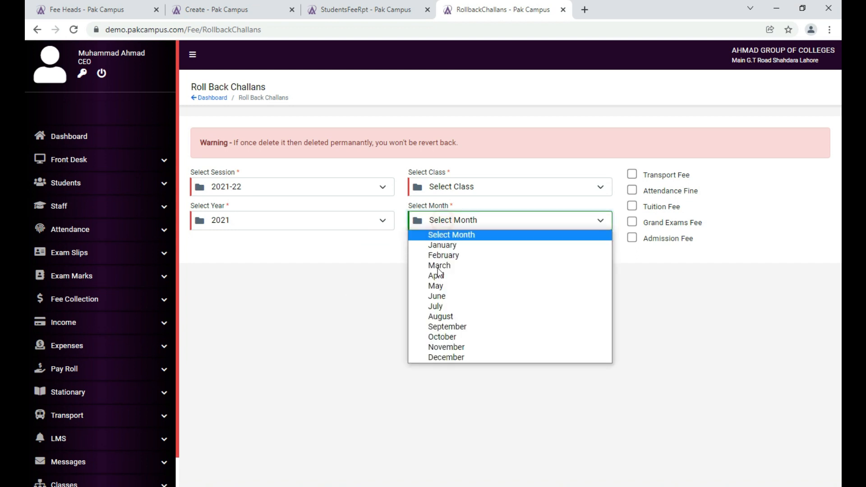
pyautogui.click(446, 359)
pyautogui.click(469, 186)
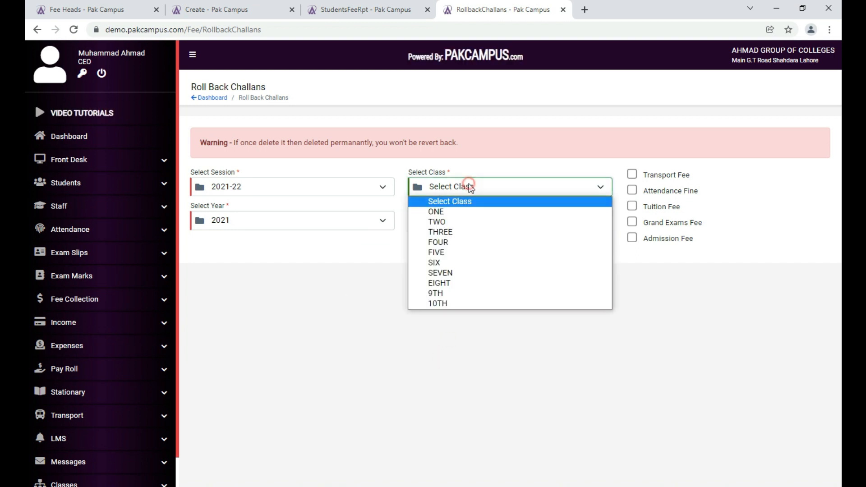
pyautogui.click(450, 296)
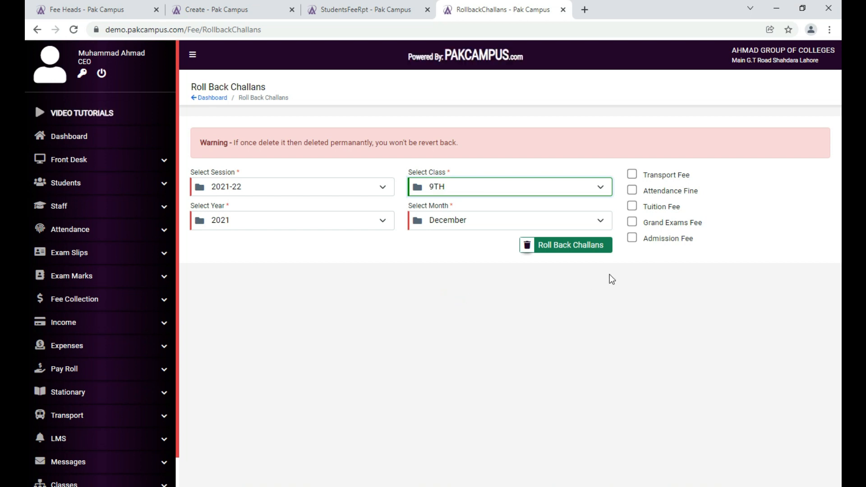
pyautogui.click(633, 238)
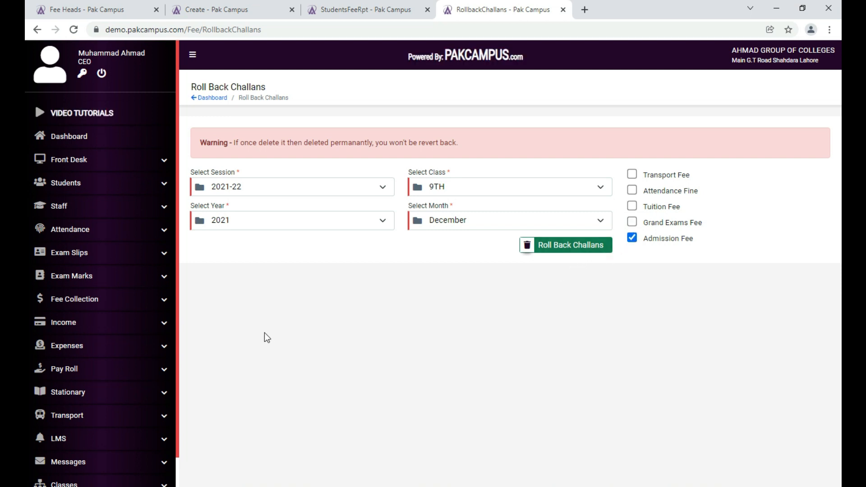
# - Open the new student admission form and locate the father's NIC field in the guardian's profile
pyautogui.click(142, 304)
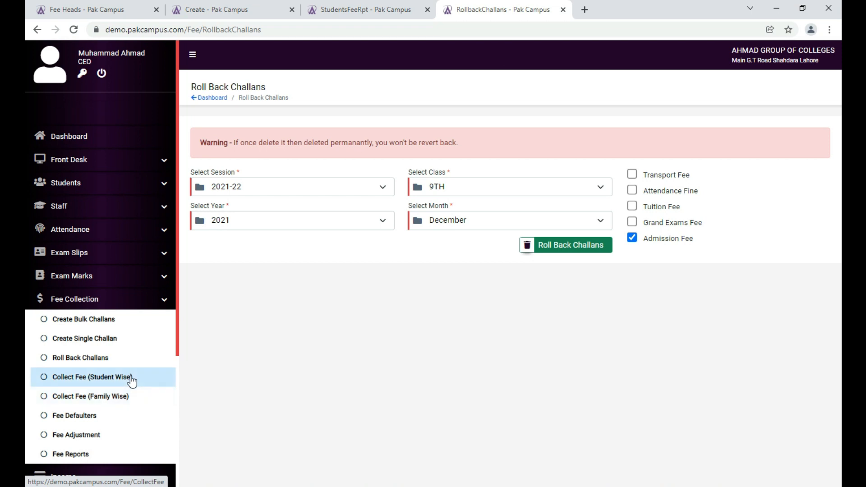
pyautogui.click(106, 185)
pyautogui.click(96, 202)
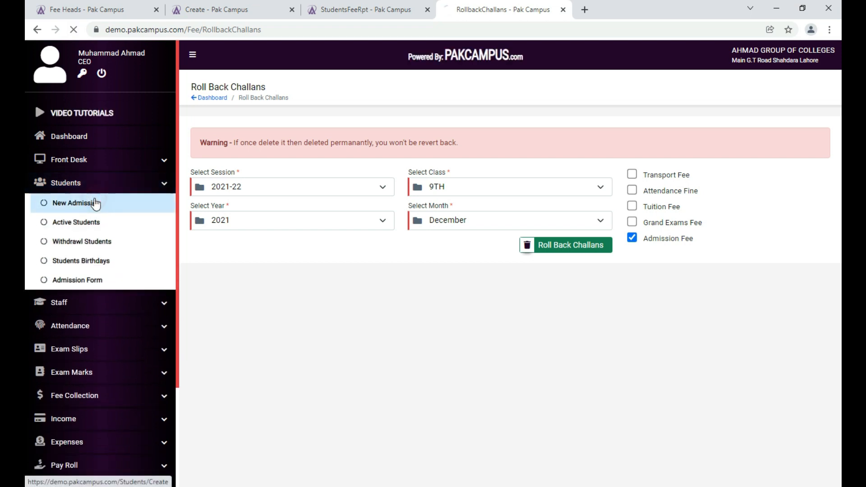
pyautogui.scroll(-3, 258, 315)
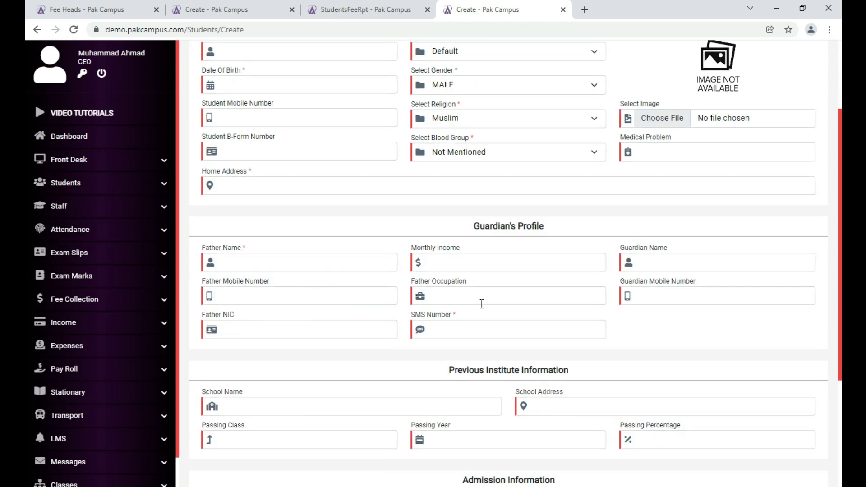
pyautogui.click(259, 331)
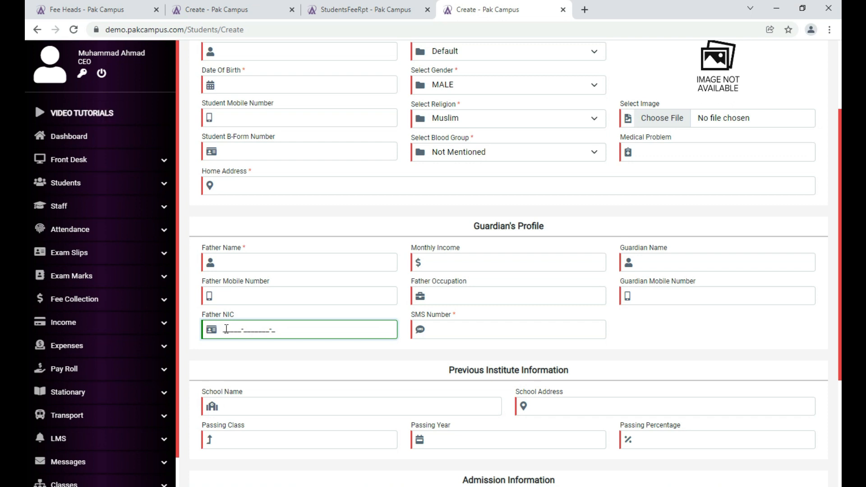
# - Open the fee reports and generate the double fee challans report for class 9TH, all sections
pyautogui.click(135, 300)
pyautogui.scroll(-1, 135, 339)
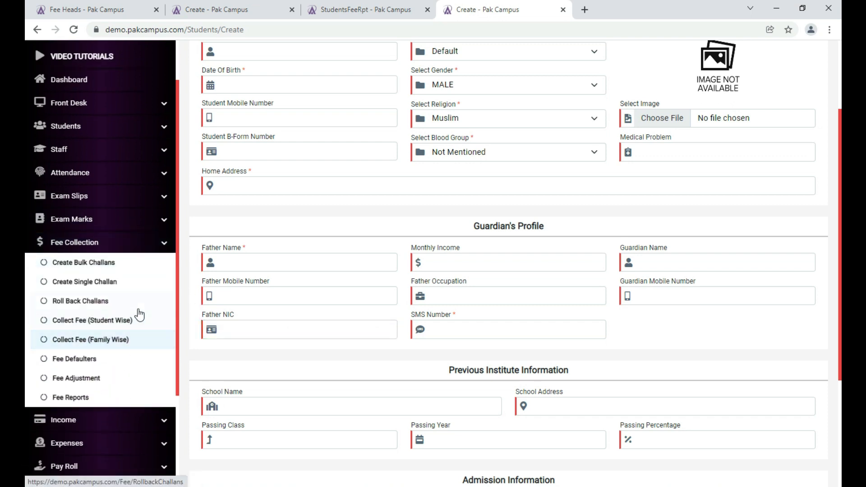
pyautogui.click(100, 402)
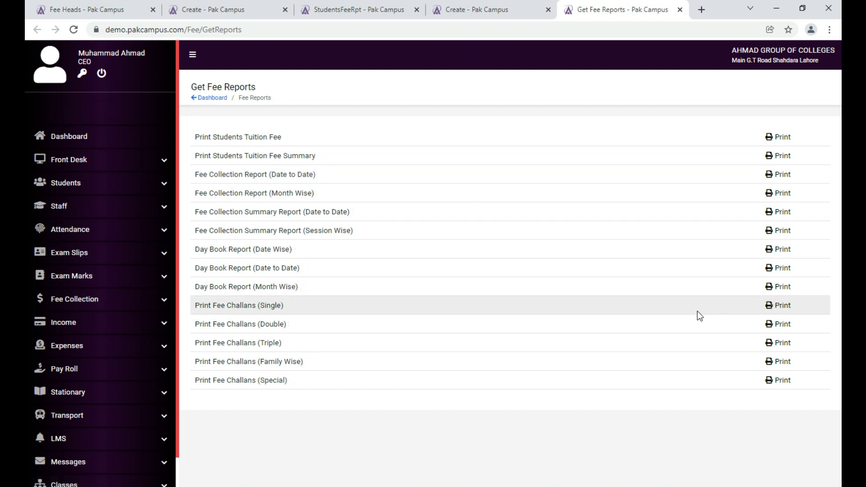
pyautogui.click(777, 324)
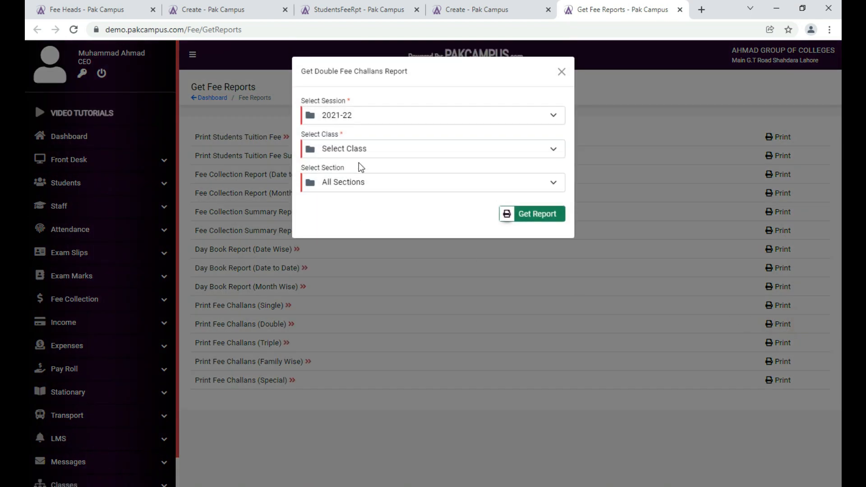
pyautogui.click(355, 148)
pyautogui.click(361, 251)
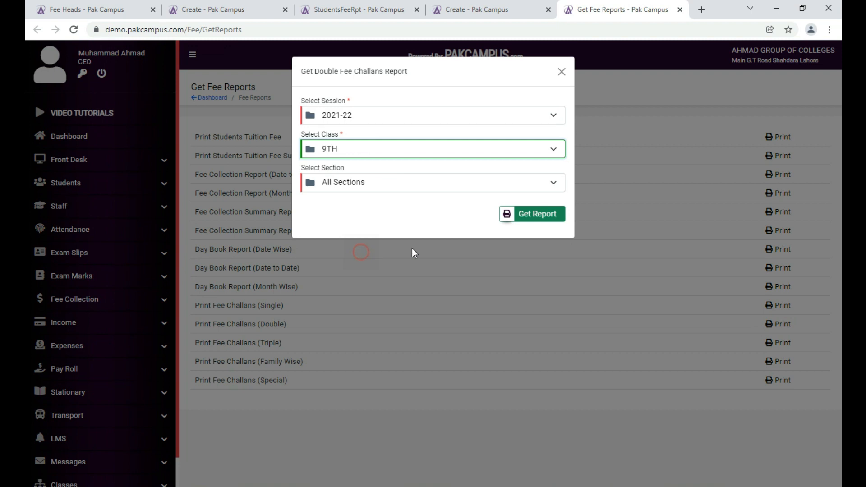
pyautogui.click(541, 214)
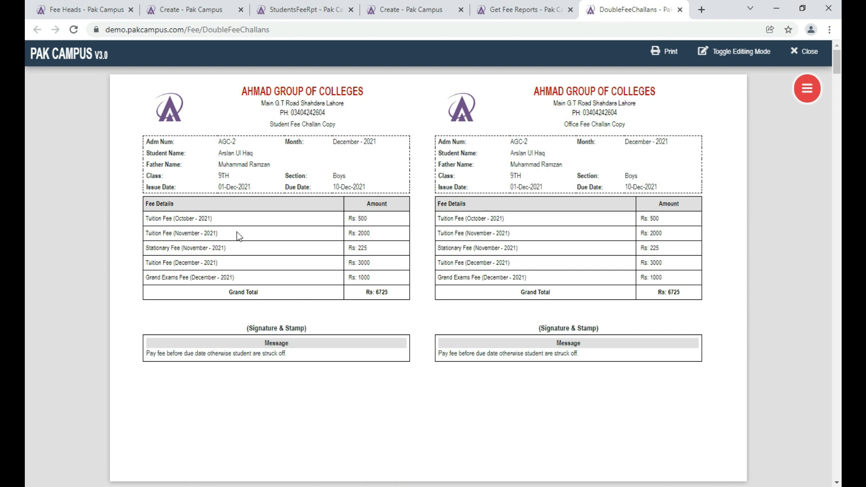
# - Examine each fee entry and its amount on the first student's challan, from October tuition to the December grand exams fee
pyautogui.hotkey('ctrl', '+')
pyautogui.hotkey('ctrl', '+')
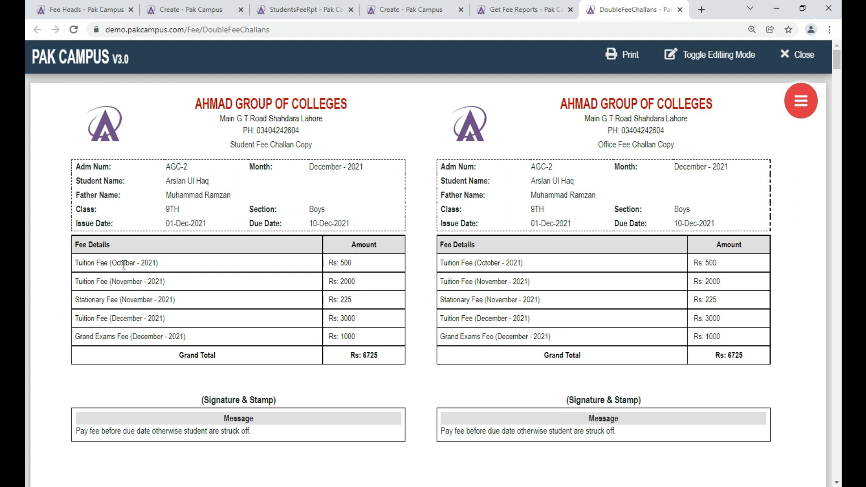
pyautogui.doubleClick(123, 264)
pyautogui.doubleClick(347, 263)
pyautogui.doubleClick(127, 281)
pyautogui.click(339, 278)
pyautogui.tripleClick(123, 302)
pyautogui.doubleClick(346, 299)
pyautogui.click(163, 324)
pyautogui.doubleClick(346, 318)
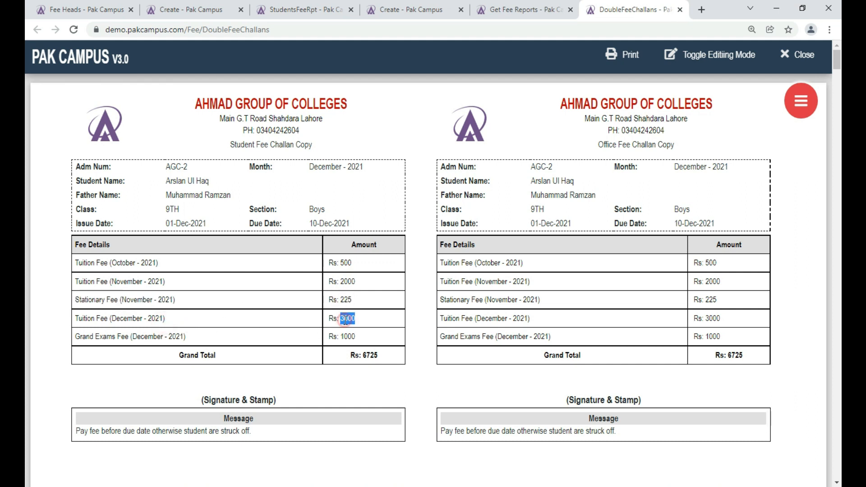
pyautogui.tripleClick(162, 339)
pyautogui.click(231, 336)
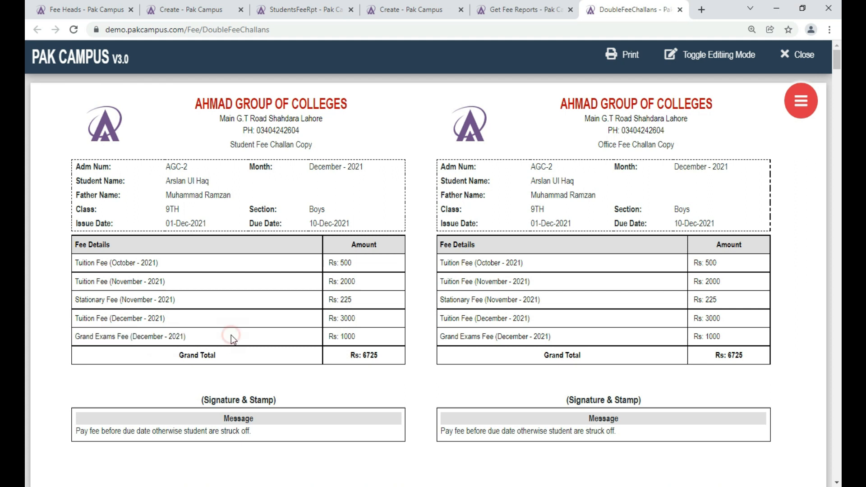
pyautogui.doubleClick(348, 336)
# - Look through the following students' double challans, down to the signature and message area
pyautogui.scroll(-3, 348, 354)
pyautogui.scroll(-1, 346, 348)
pyautogui.scroll(-5, 346, 348)
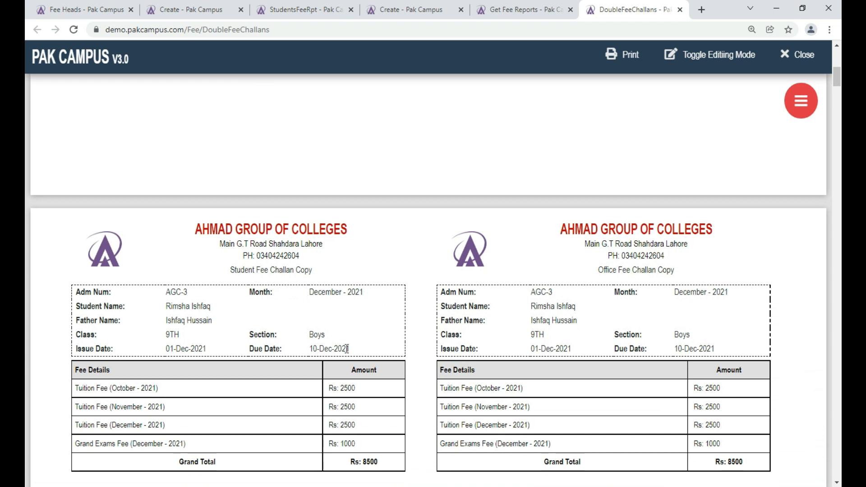
pyautogui.scroll(-4, 348, 349)
pyautogui.scroll(-10, 346, 349)
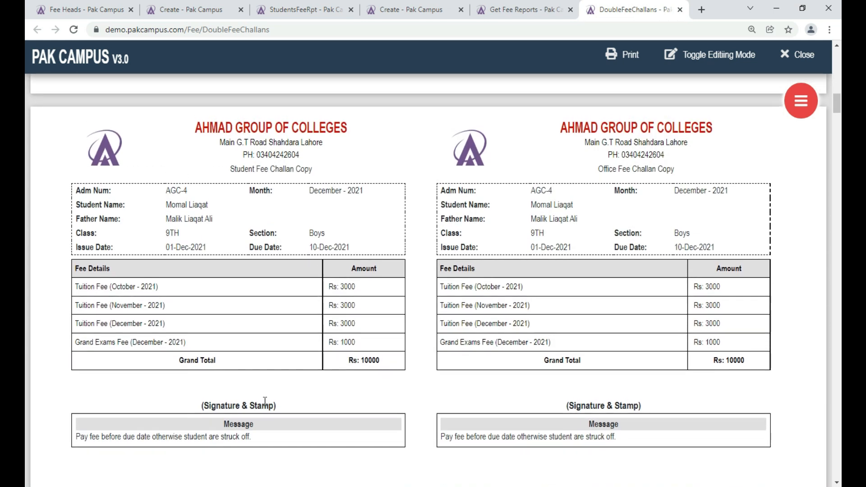
pyautogui.scroll(-1, 265, 401)
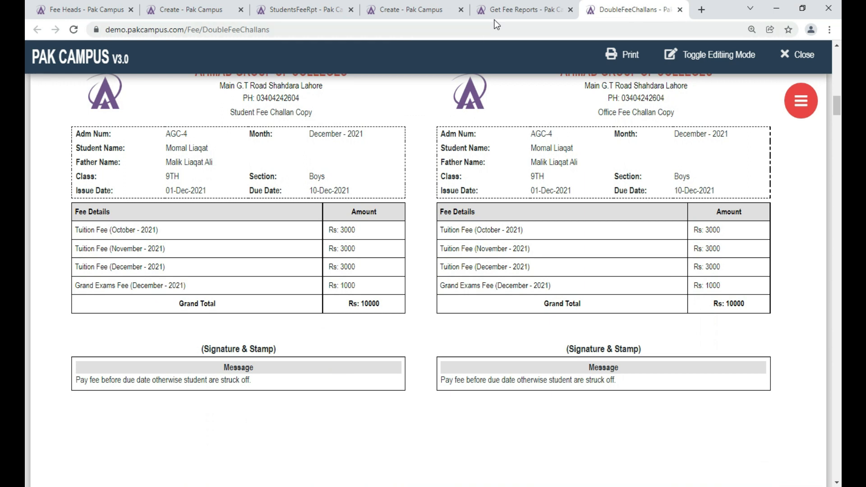
# - Restore the normal page zoom and open the fee challans note in the campus note settings
pyautogui.click(424, 8)
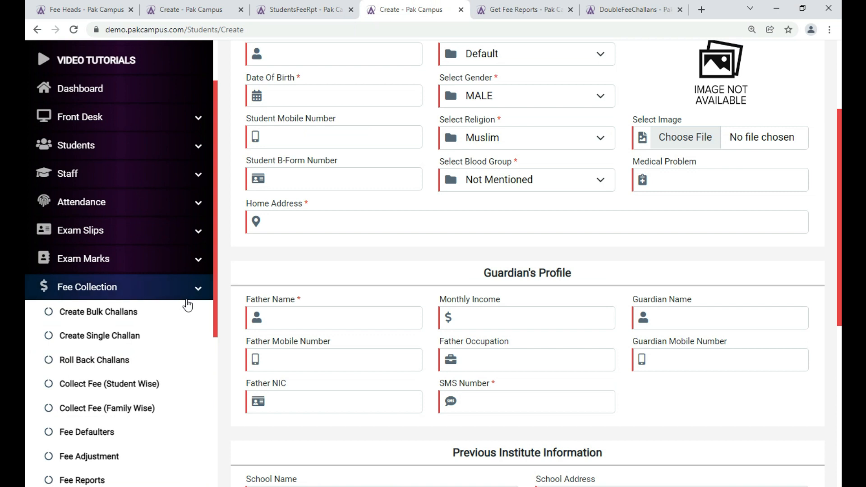
pyautogui.hotkey('ctrl', '-')
pyautogui.hotkey('ctrl', '+')
pyautogui.hotkey('ctrl', '-')
pyautogui.hotkey('ctrl', '-')
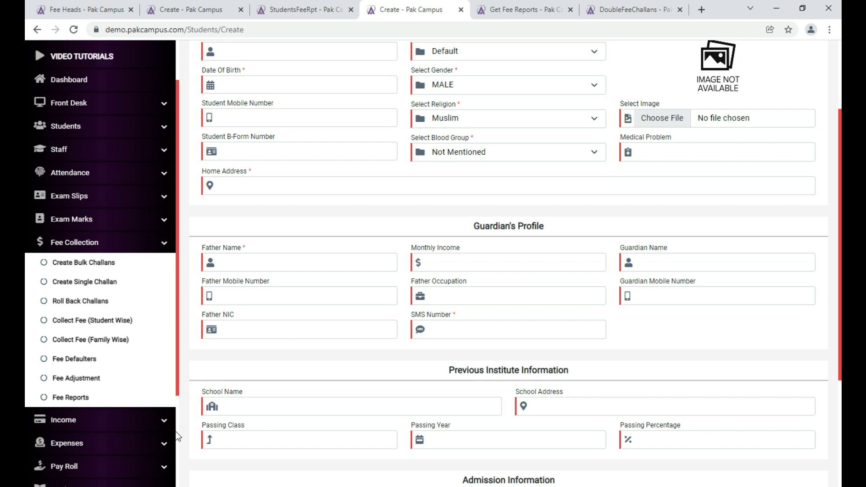
pyautogui.scroll(-3, 176, 436)
pyautogui.click(114, 478)
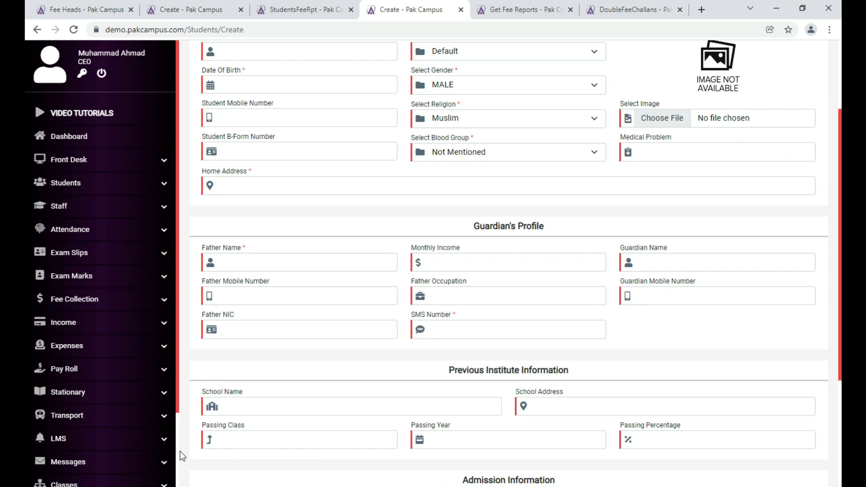
pyautogui.scroll(-2, 167, 472)
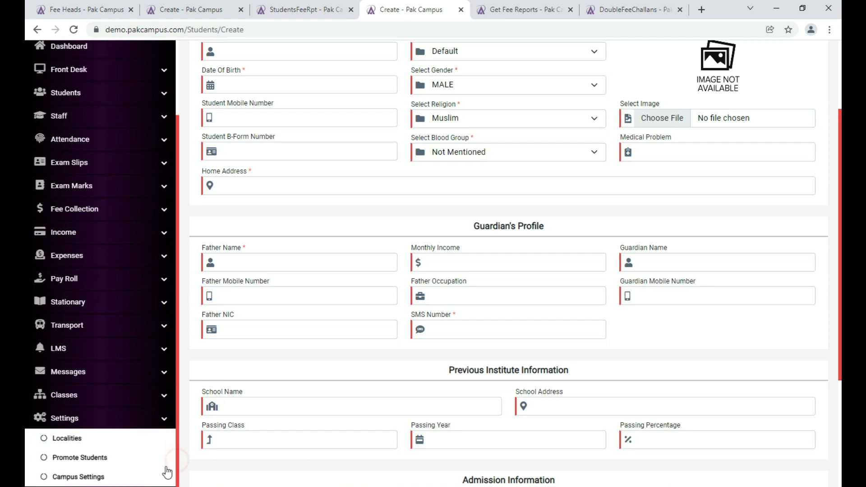
pyautogui.click(113, 476)
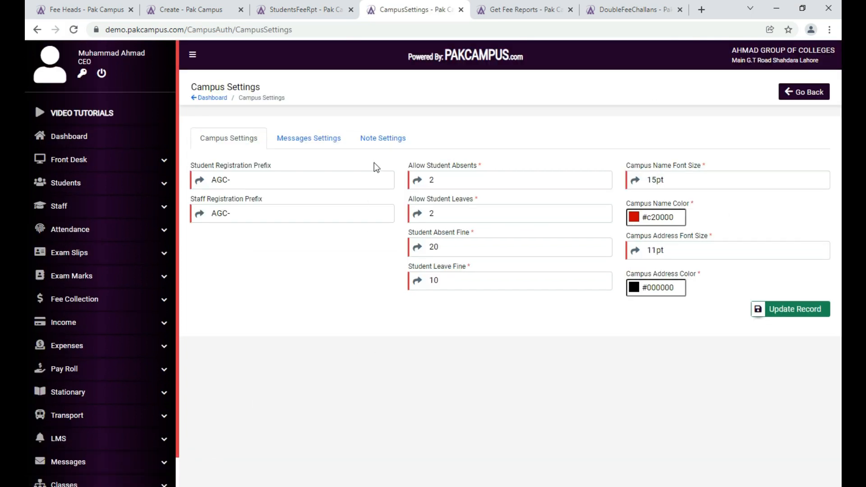
pyautogui.click(380, 143)
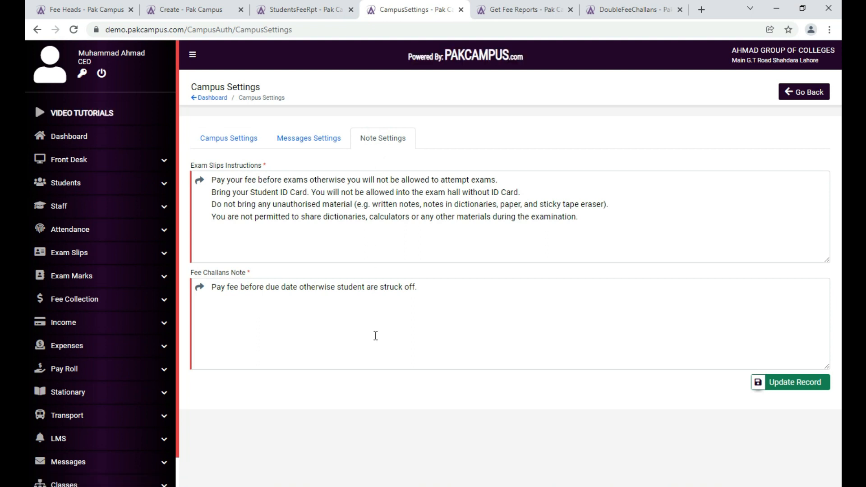
pyautogui.click(443, 294)
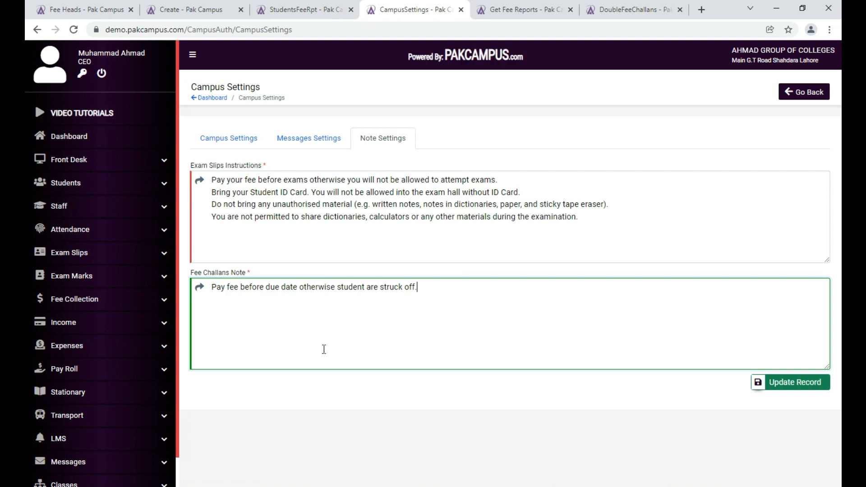
# - Check the note on the double challans, return to the fee reports and generate the family-wise fee challans
pyautogui.click(594, 6)
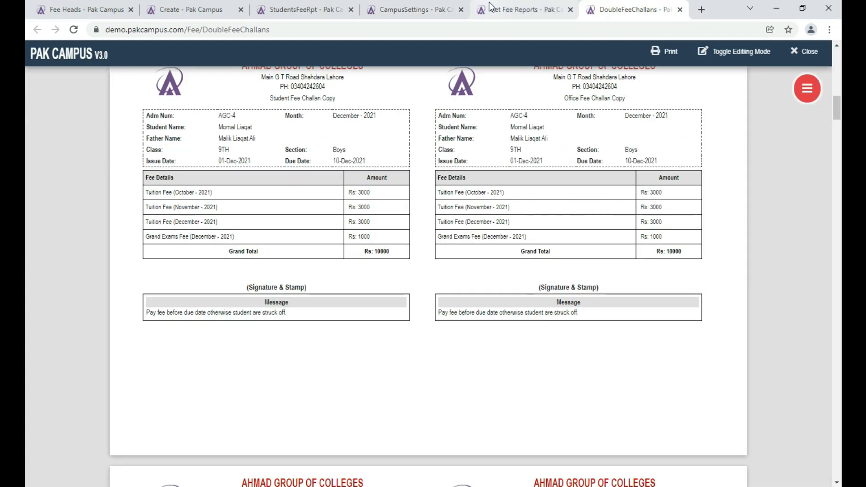
pyautogui.click(490, 5)
pyautogui.click(488, 364)
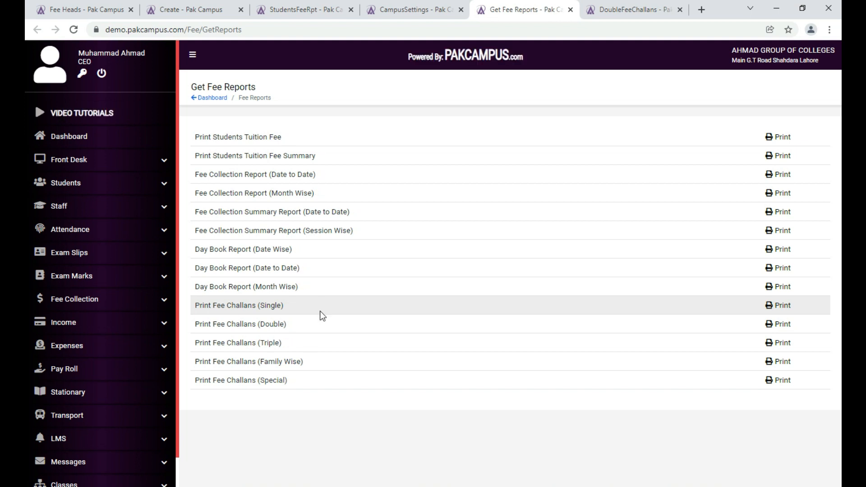
pyautogui.click(784, 362)
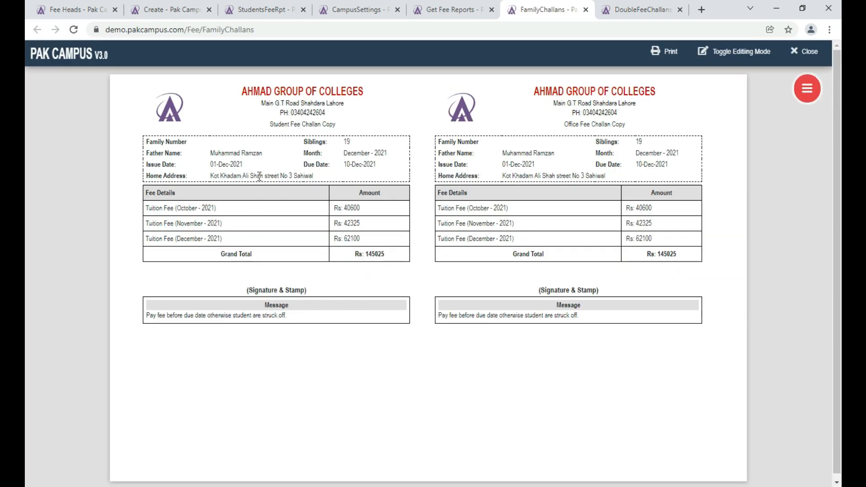
# - Examine the father's name, siblings and monthly tuition amounts on the family-wise challan
pyautogui.doubleClick(235, 156)
pyautogui.doubleClick(347, 141)
pyautogui.doubleClick(199, 208)
pyautogui.click(199, 209)
pyautogui.click(229, 211)
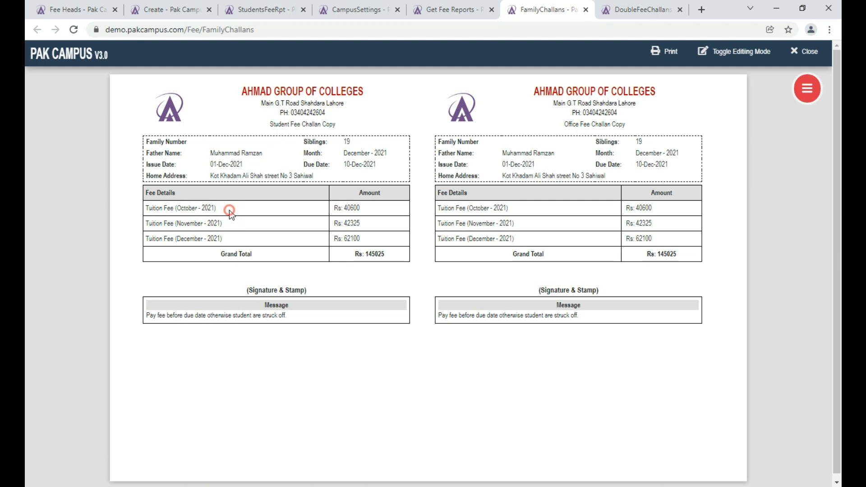
pyautogui.click(361, 210)
pyautogui.doubleClick(351, 224)
pyautogui.click(289, 245)
pyautogui.scroll(-1, 286, 261)
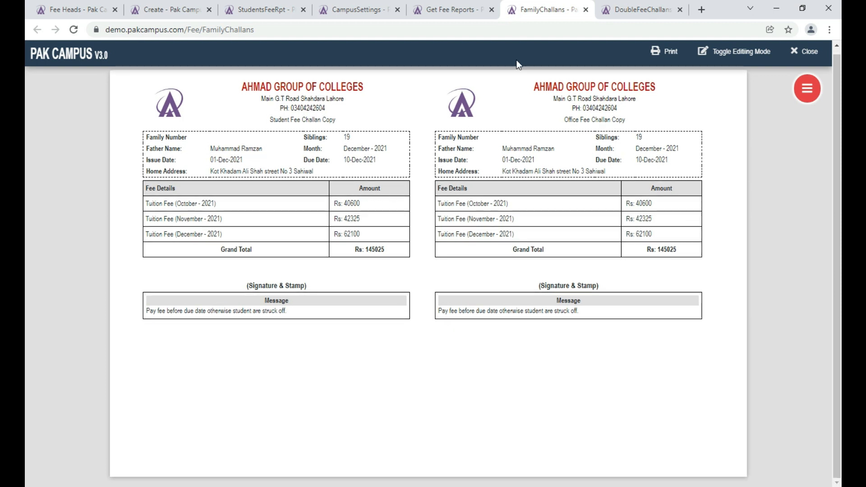
# - Return to the fee reports and generate the special fee challans for session 2021-22, class 9TH
pyautogui.click(451, 16)
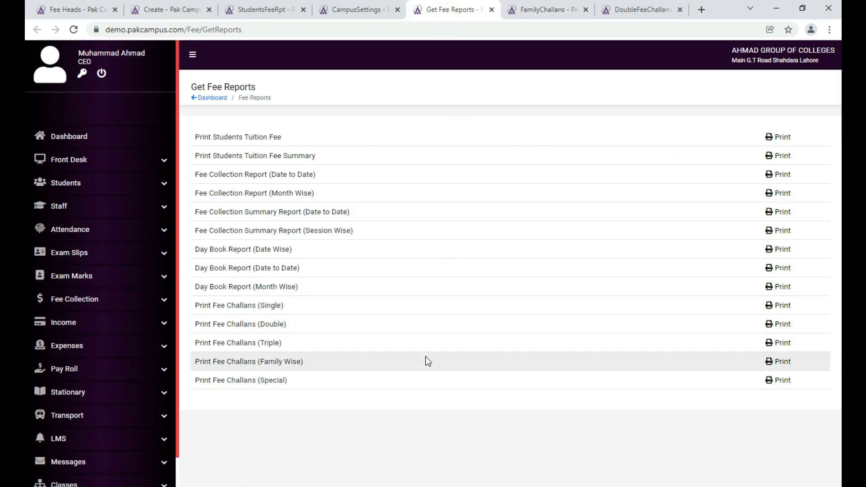
pyautogui.click(786, 383)
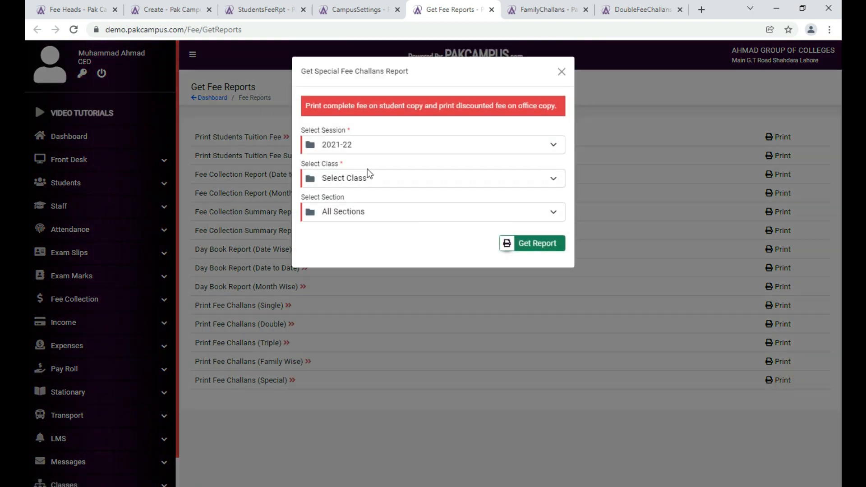
pyautogui.click(367, 170)
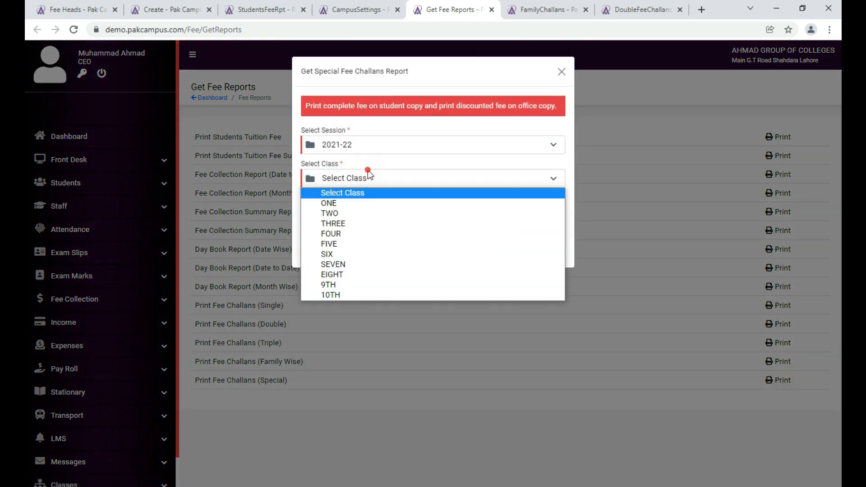
pyautogui.click(356, 286)
pyautogui.click(541, 248)
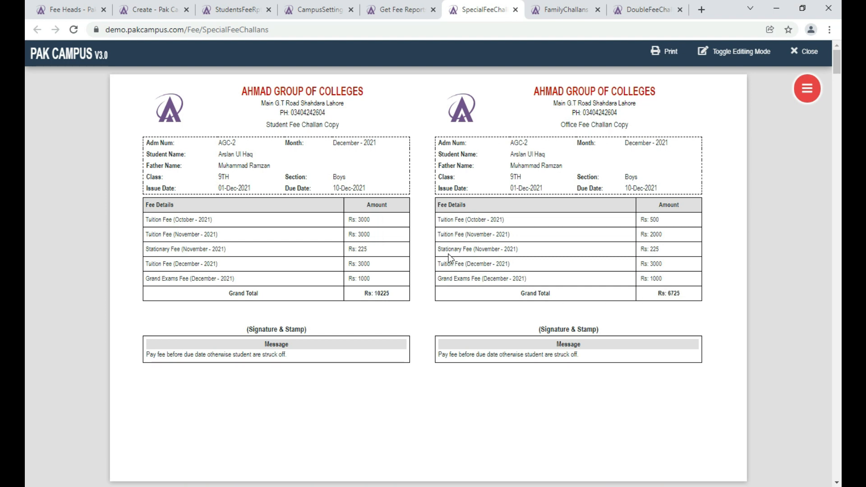
# - Compare the monthly tuition amounts on the student and office copies of the special challans, including the second student's challan
pyautogui.click(371, 220)
pyautogui.tripleClick(370, 221)
pyautogui.click(381, 224)
pyautogui.tripleClick(660, 220)
pyautogui.click(665, 224)
pyautogui.tripleClick(373, 236)
pyautogui.tripleClick(375, 264)
pyautogui.tripleClick(651, 235)
pyautogui.tripleClick(647, 265)
pyautogui.scroll(-1, 342, 277)
pyautogui.scroll(-5, 405, 323)
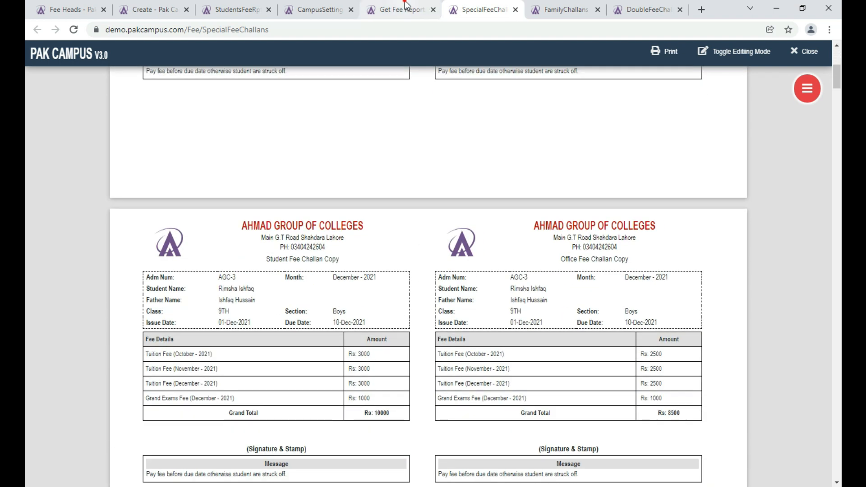
# - Return to the fee reports page, list the active students and open fee collection for the first student
pyautogui.click(400, 9)
pyautogui.click(392, 371)
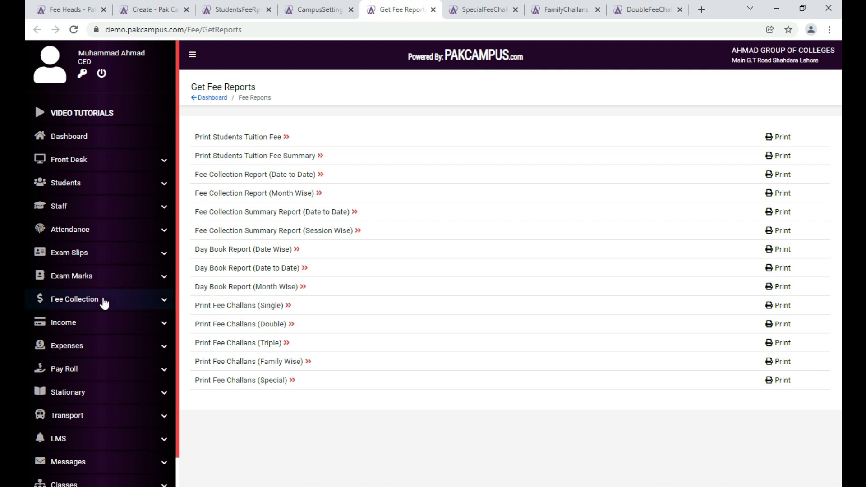
pyautogui.click(96, 186)
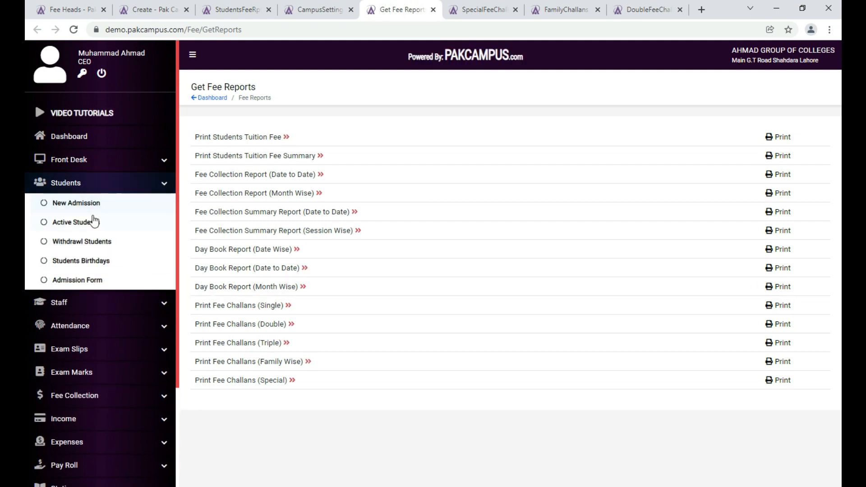
pyautogui.click(94, 222)
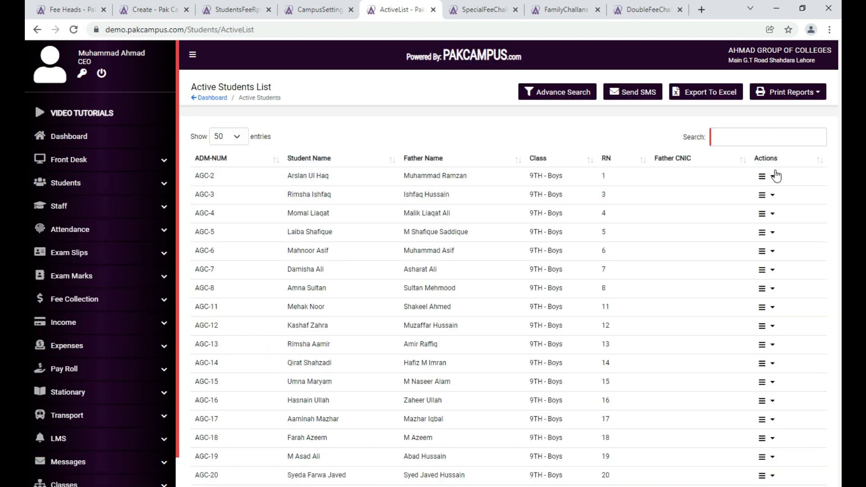
pyautogui.click(776, 181)
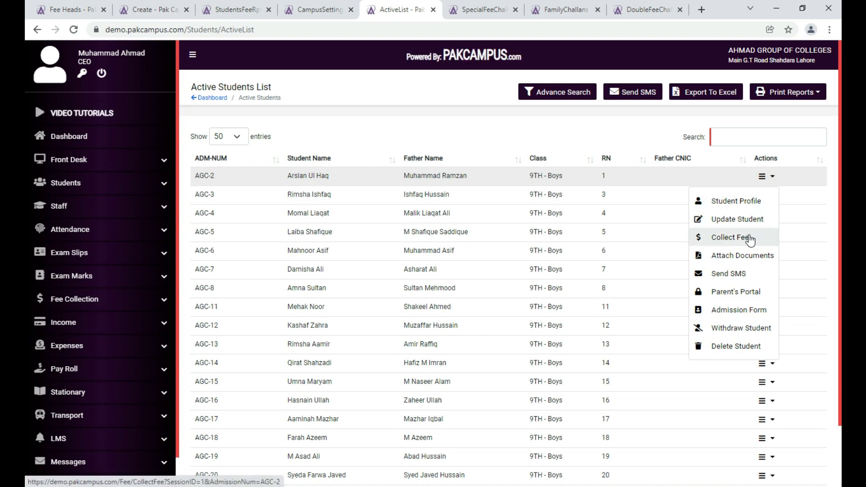
pyautogui.click(750, 239)
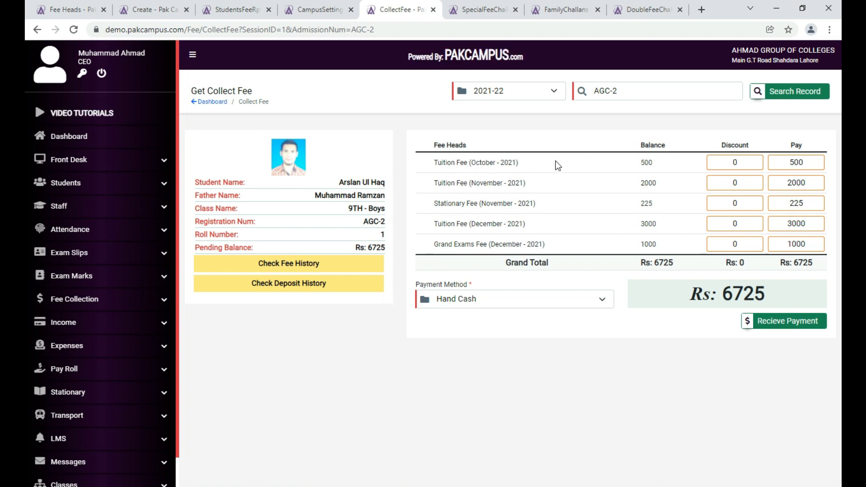
# - Check the October tuition discount field and the discount assignment permission in the campus administrator's user record
pyautogui.click(735, 167)
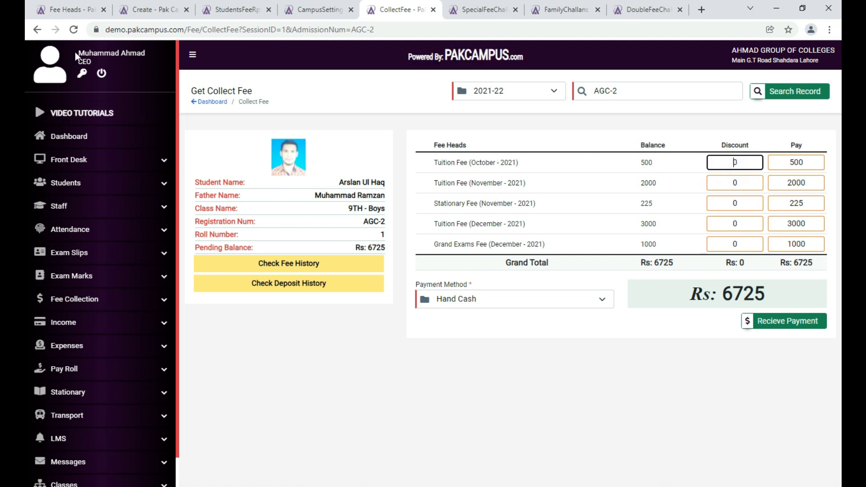
pyautogui.click(72, 9)
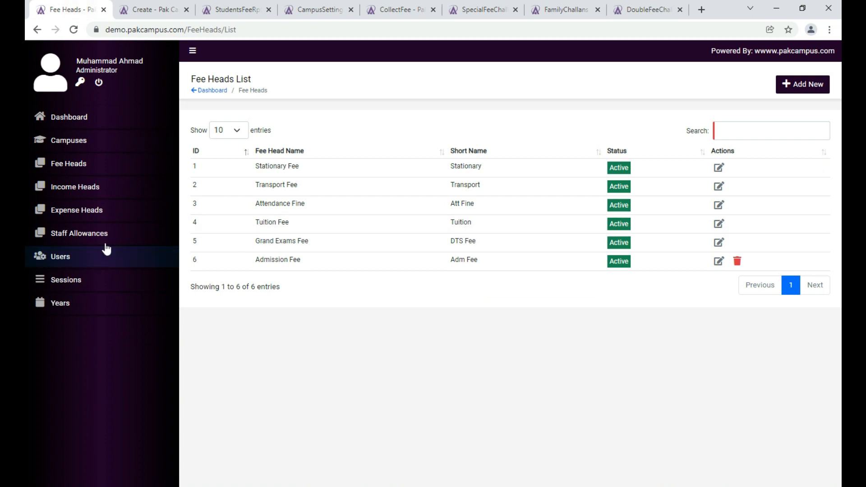
pyautogui.click(108, 258)
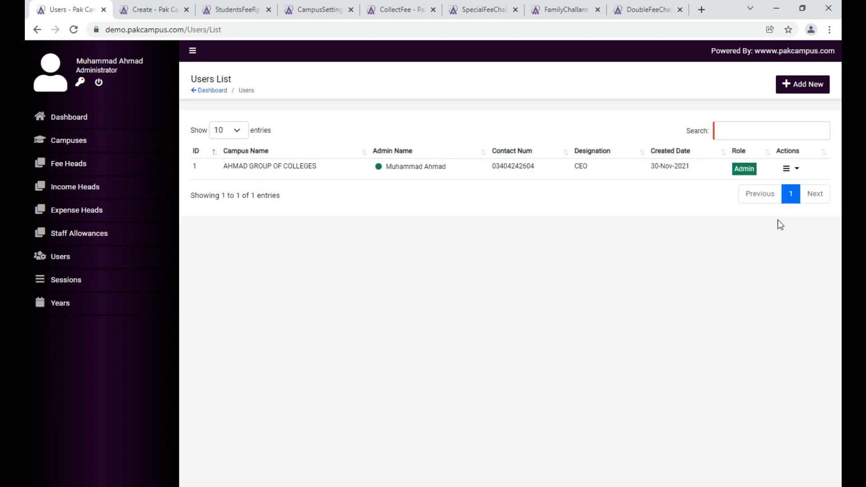
pyautogui.click(787, 169)
pyautogui.click(781, 192)
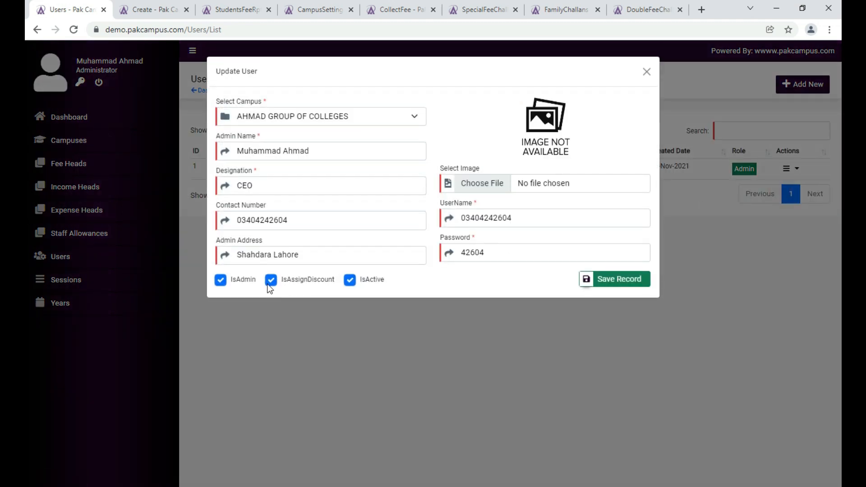
pyautogui.click(274, 321)
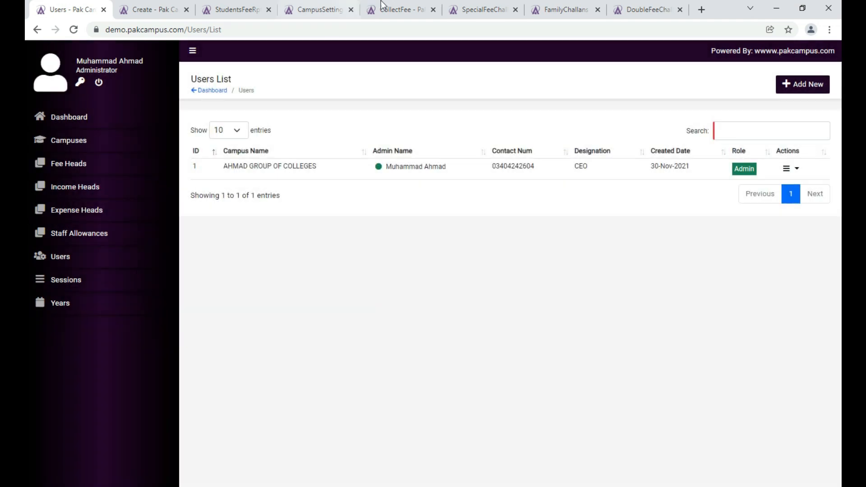
# - Receive the student's hand cash payment with the December 2021 tuition and Grand Exams pay amounts left blank
pyautogui.click(393, 6)
pyautogui.click(733, 163)
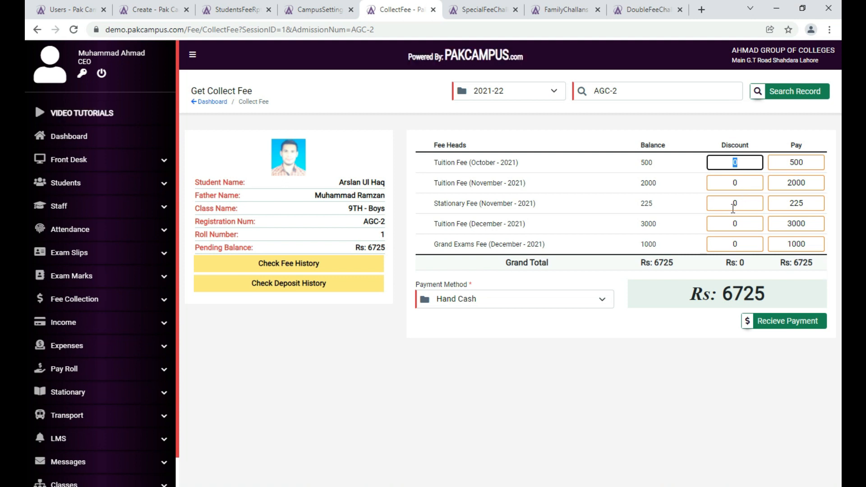
pyautogui.press('Tab')
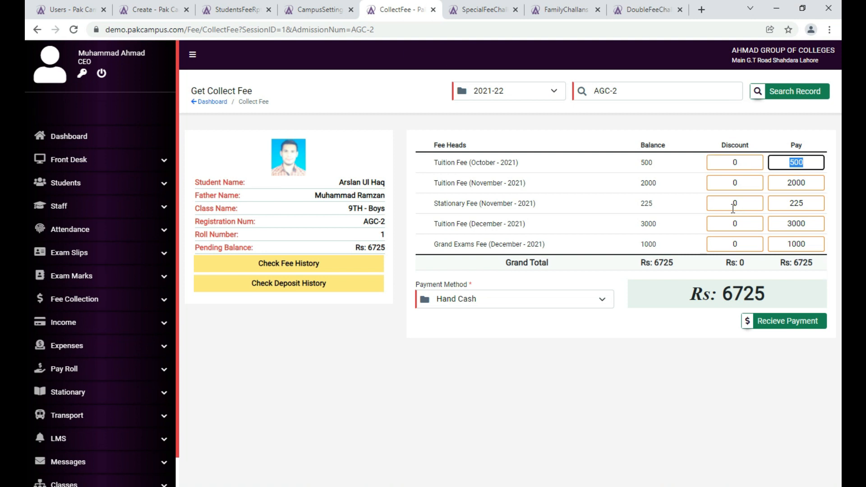
pyautogui.press('Tab')
pyautogui.press('Tab')
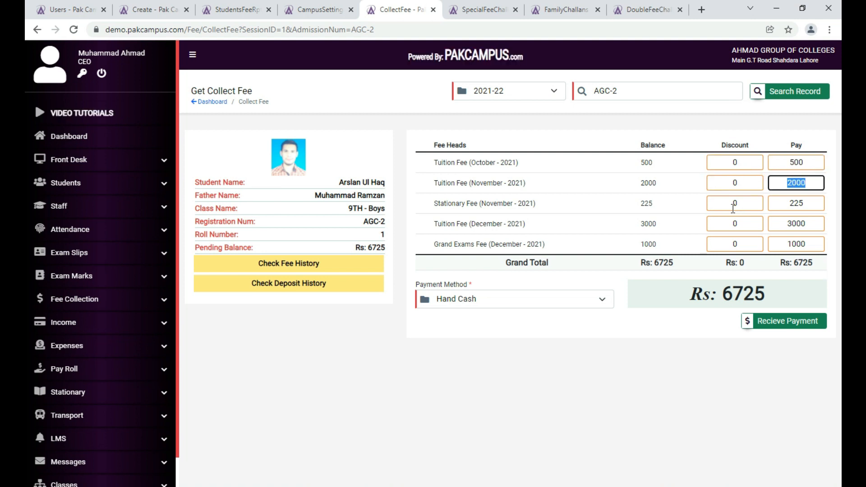
pyautogui.press('Tab')
pyautogui.press('Tab')
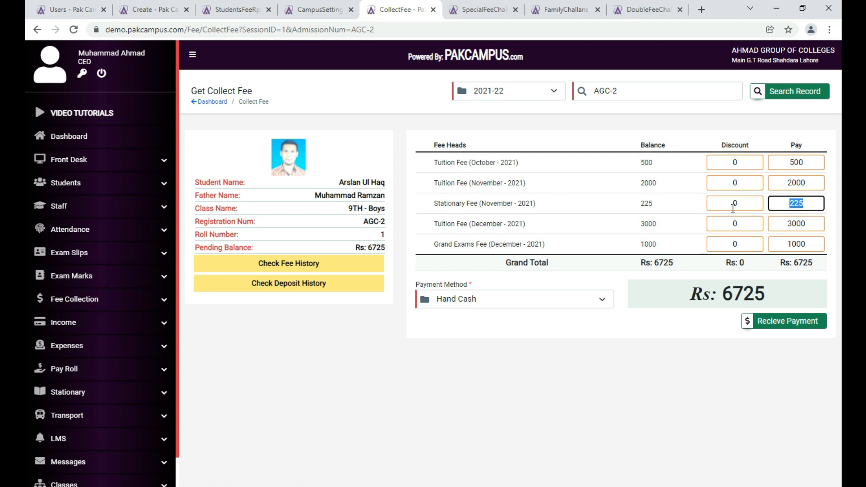
pyautogui.press('Tab')
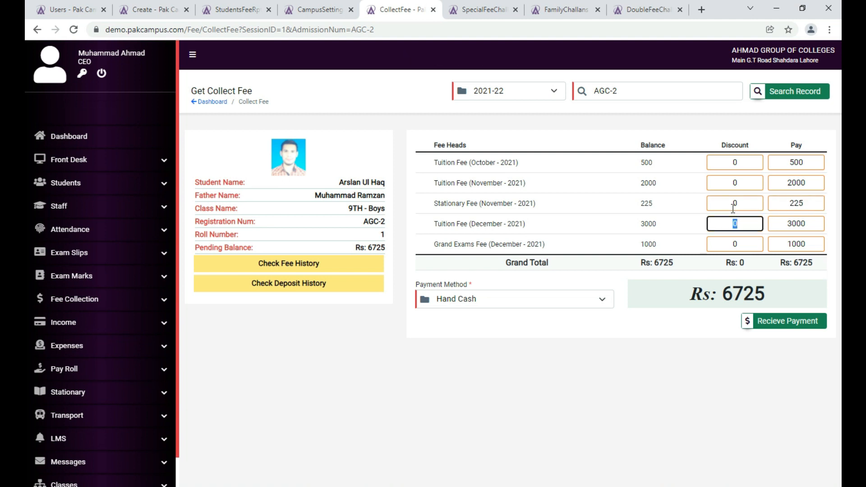
pyautogui.press('Tab')
pyautogui.press('BackSpace')
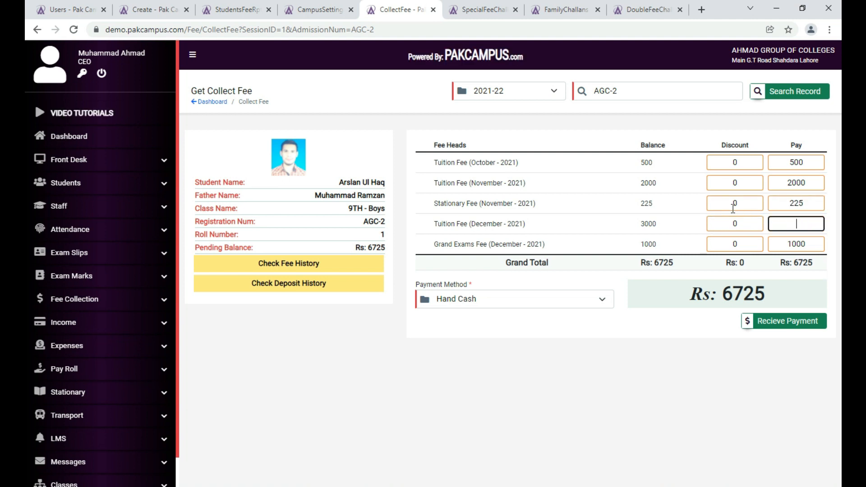
pyautogui.press('Tab')
pyautogui.press('Tab')
pyautogui.press('BackSpace')
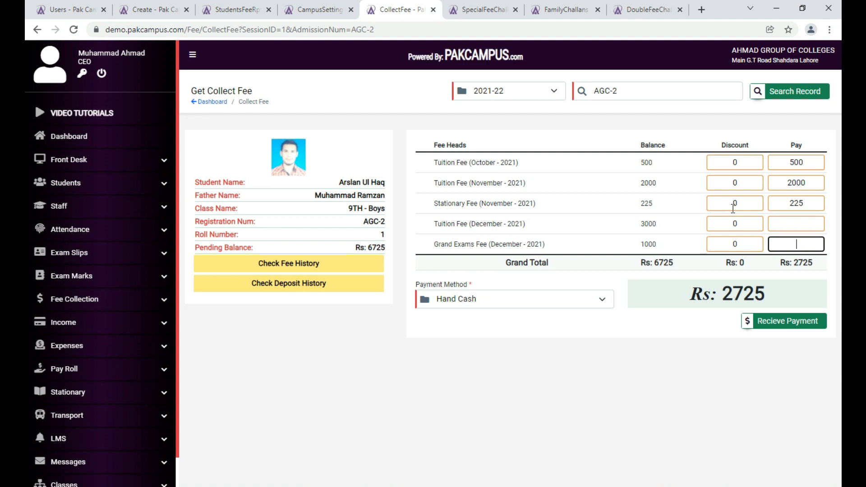
pyautogui.click(780, 322)
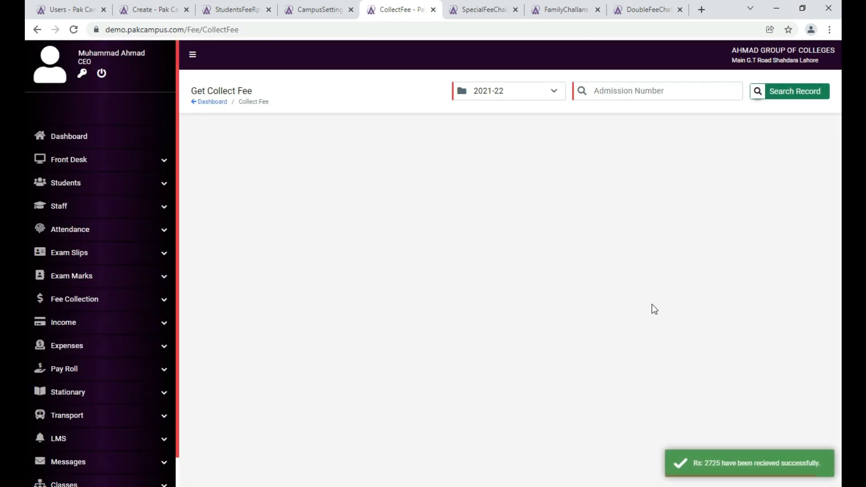
# - Search for the same student's fee record again and view the monthly fee history
pyautogui.click(657, 86)
pyautogui.press('Down')
pyautogui.press('Return')
pyautogui.press('Return')
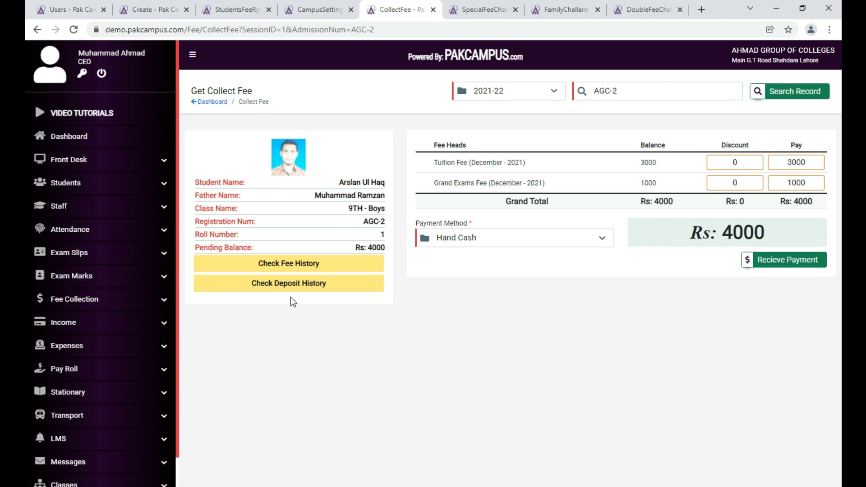
pyautogui.click(296, 264)
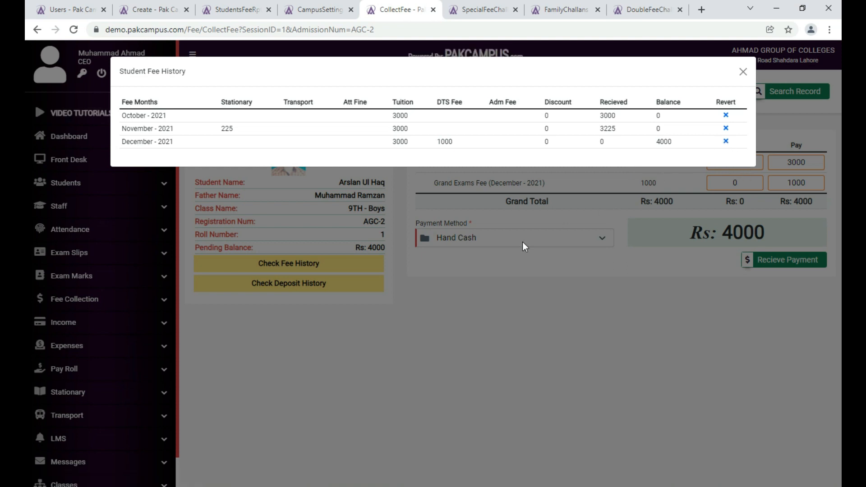
pyautogui.click(453, 288)
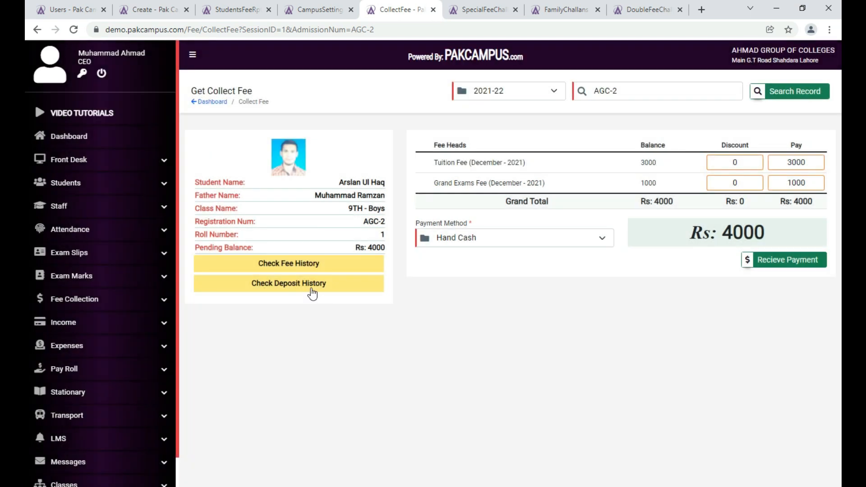
# - View the student's deposit history, open the receipt for the 01-Dec-2021 deposit and check its print date
pyautogui.click(312, 289)
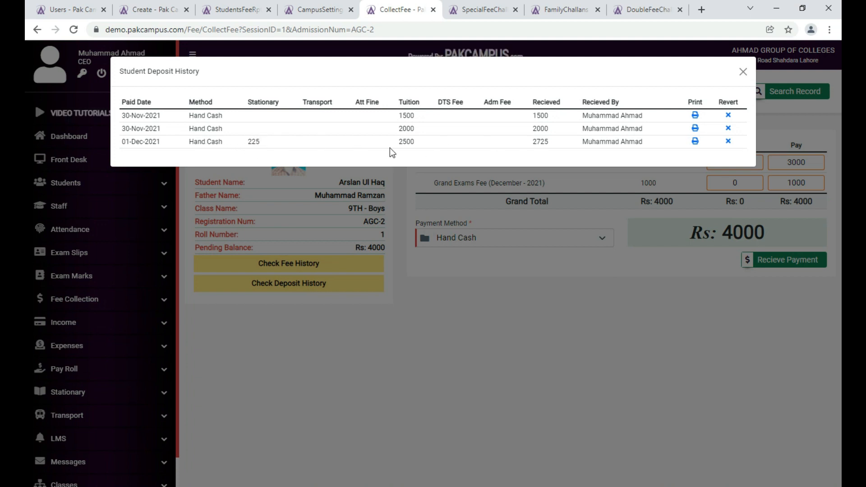
pyautogui.click(695, 143)
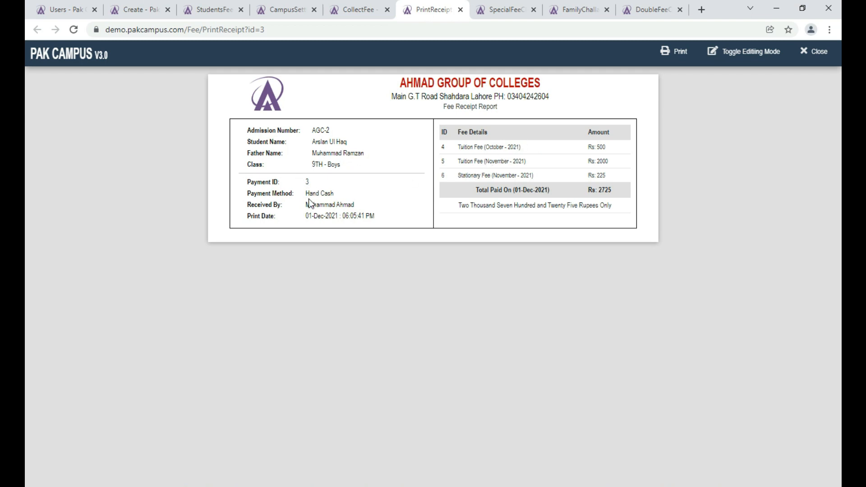
pyautogui.doubleClick(318, 217)
pyautogui.click(318, 216)
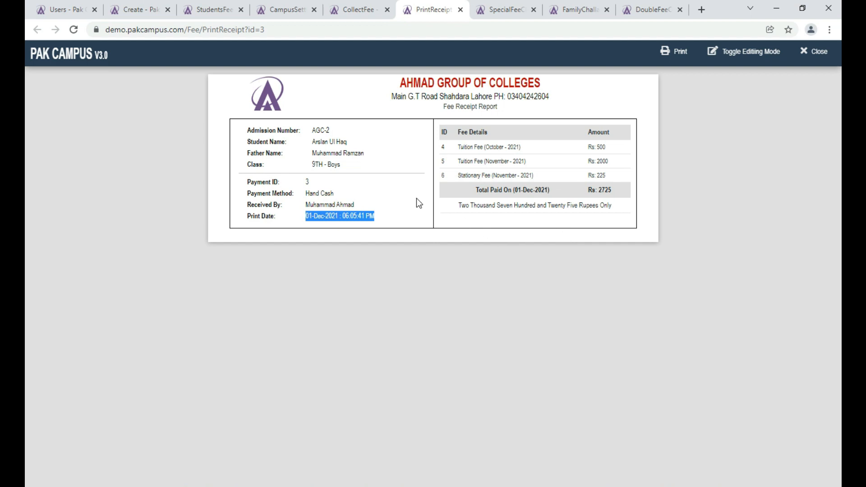
# - Return to the deposit history and try to revert the 01-Dec-2021 deposit
pyautogui.click(367, 9)
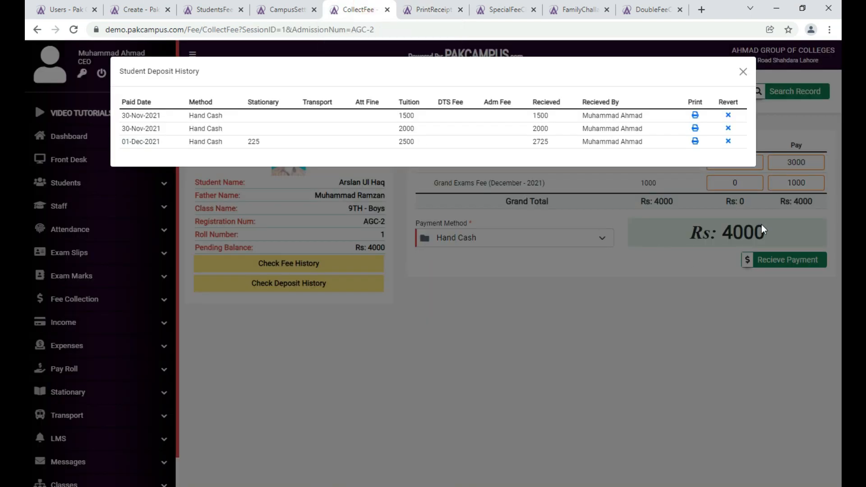
pyautogui.click(729, 142)
pyautogui.click(481, 327)
pyautogui.click(514, 314)
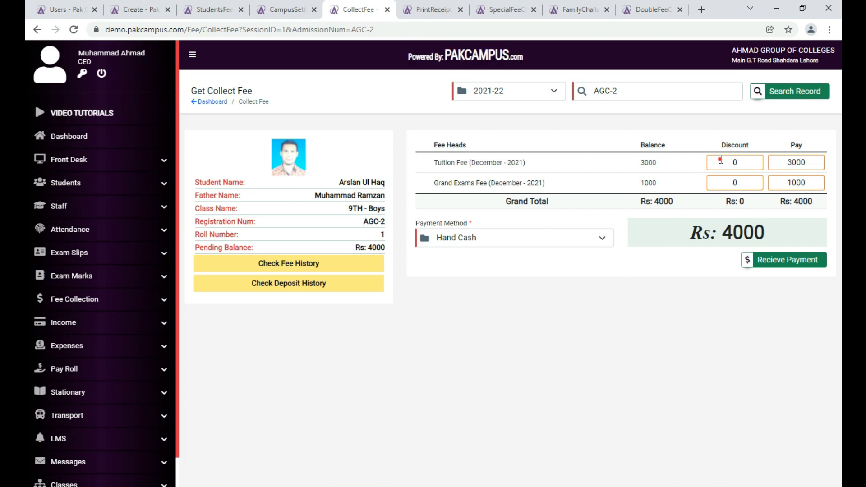
# - Set the December 2021 tuition pay amount to 1500 and leave the Grand Exams Fee pay amount blank
pyautogui.click(721, 160)
pyautogui.press('Tab')
pyautogui.write('1')
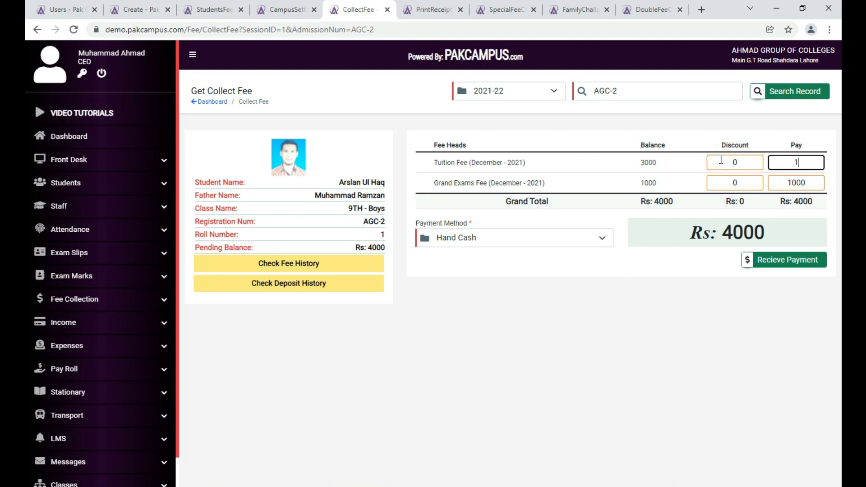
pyautogui.write('500')
pyautogui.press('Tab')
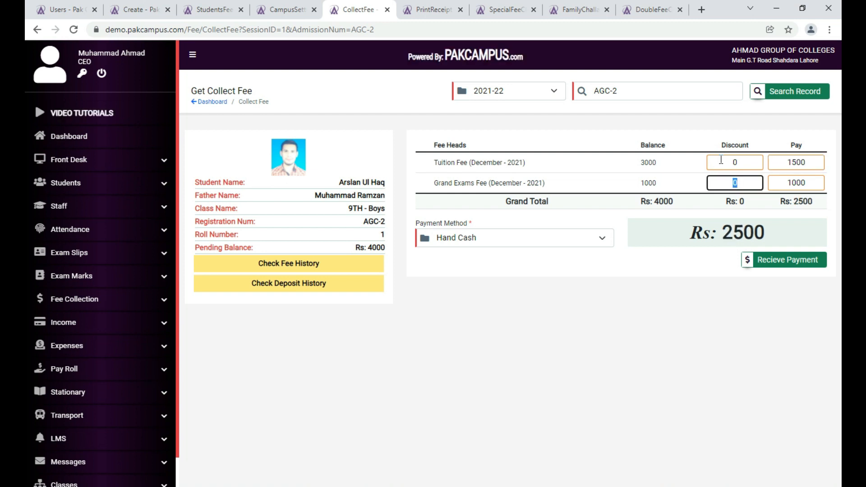
pyautogui.press('Tab')
pyautogui.press('BackSpace')
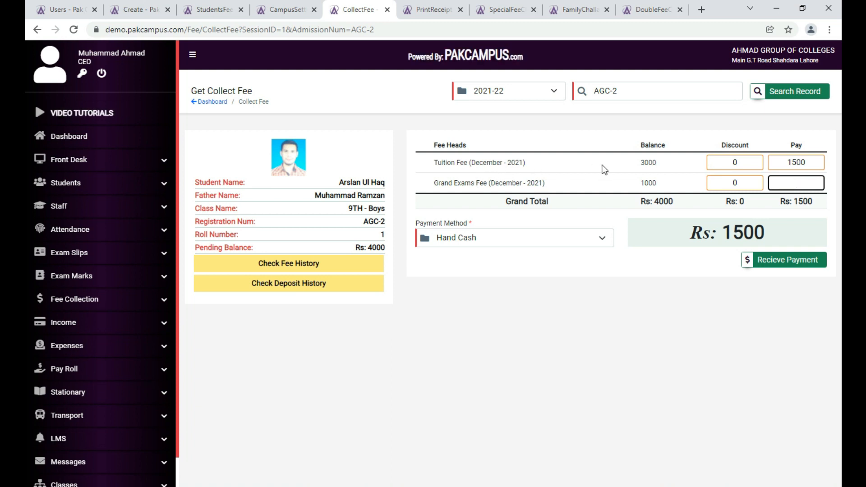
pyautogui.click(652, 165)
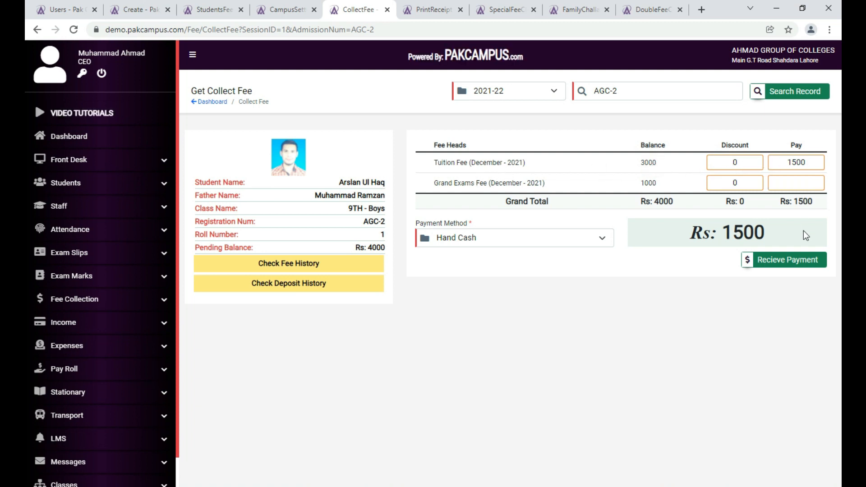
# - Receive the 1500 tuition payment in hand cash and search for the same student's 2021-22 fee record again
pyautogui.click(806, 263)
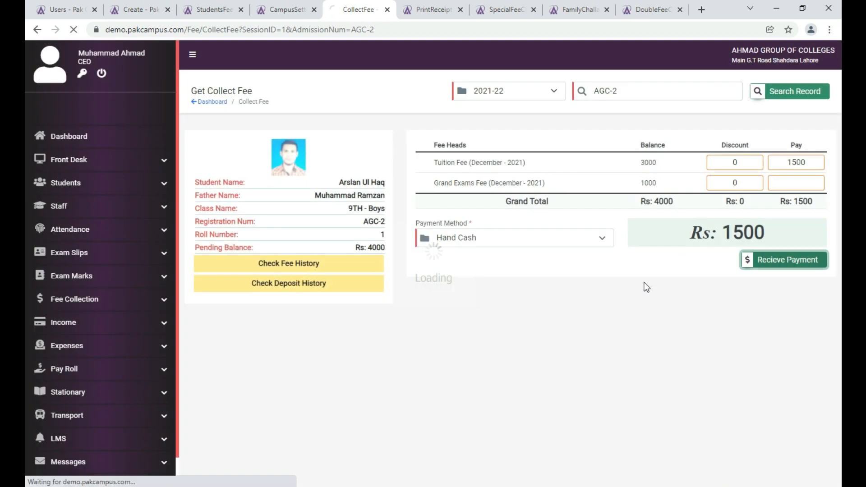
pyautogui.click(622, 92)
pyautogui.write('AGC-2')
pyautogui.click(611, 116)
pyautogui.click(782, 94)
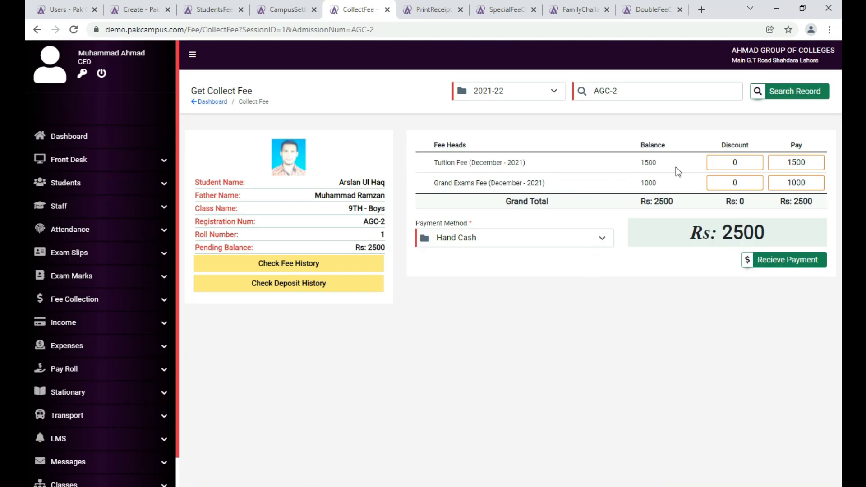
# - Enter a 500 discount and a 200 pay amount for the December 2021 Grand Exams Fee and receive the payment
pyautogui.click(732, 162)
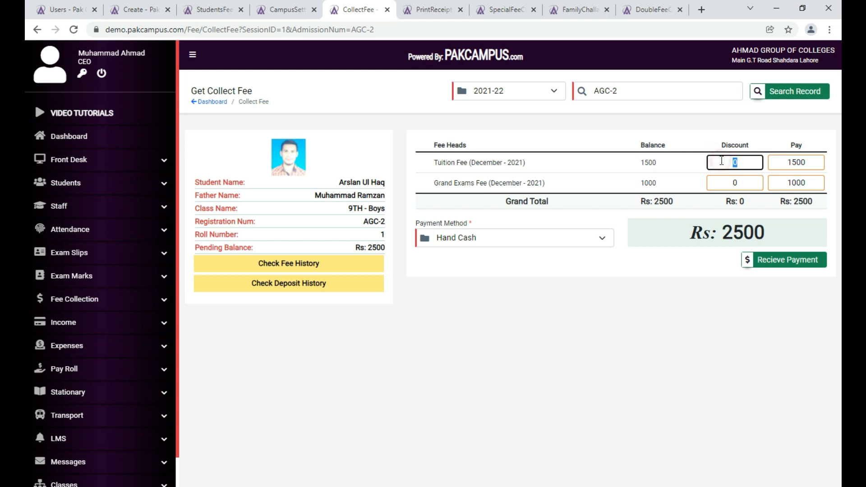
pyautogui.click(728, 183)
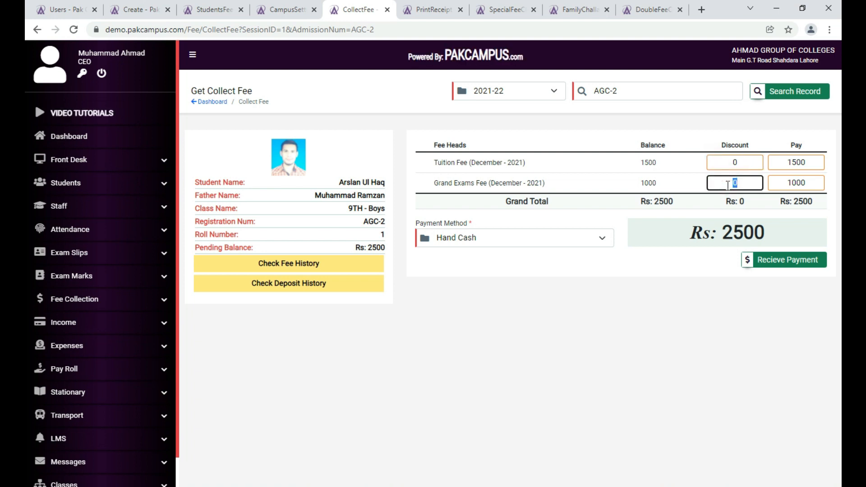
pyautogui.write('500')
pyautogui.press('Tab')
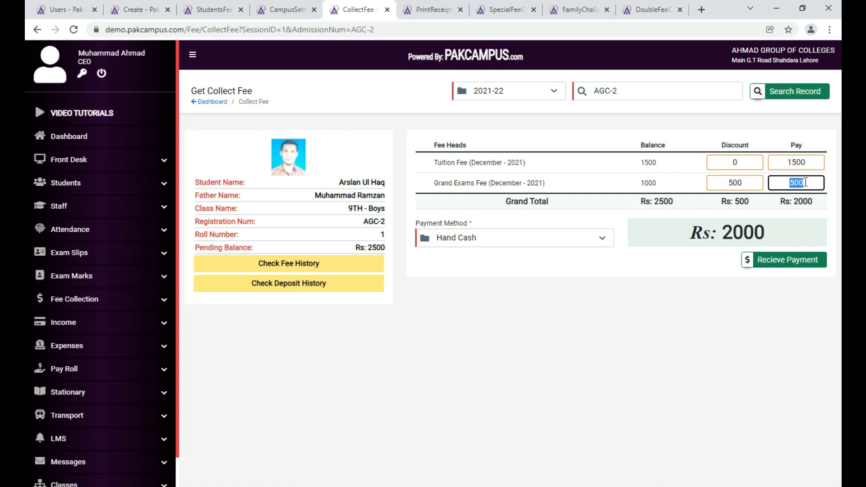
pyautogui.click(727, 164)
pyautogui.press('Tab')
pyautogui.press('Tab')
pyautogui.press('Tab')
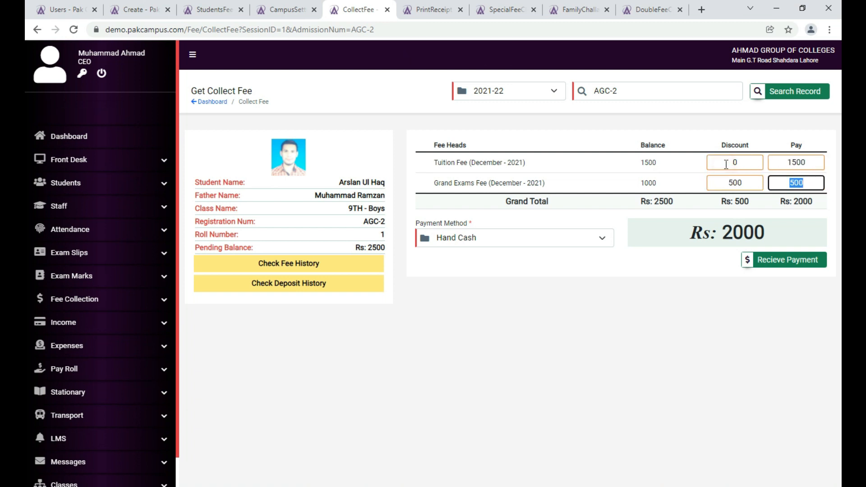
pyautogui.write('200')
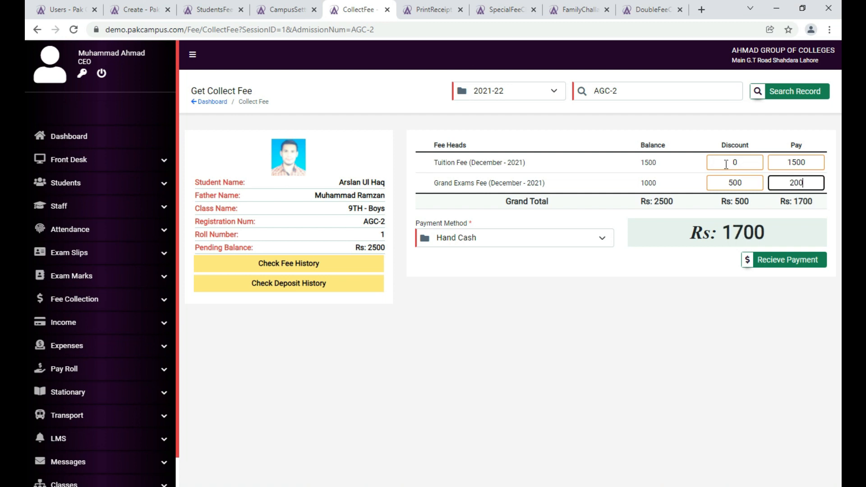
pyautogui.click(760, 259)
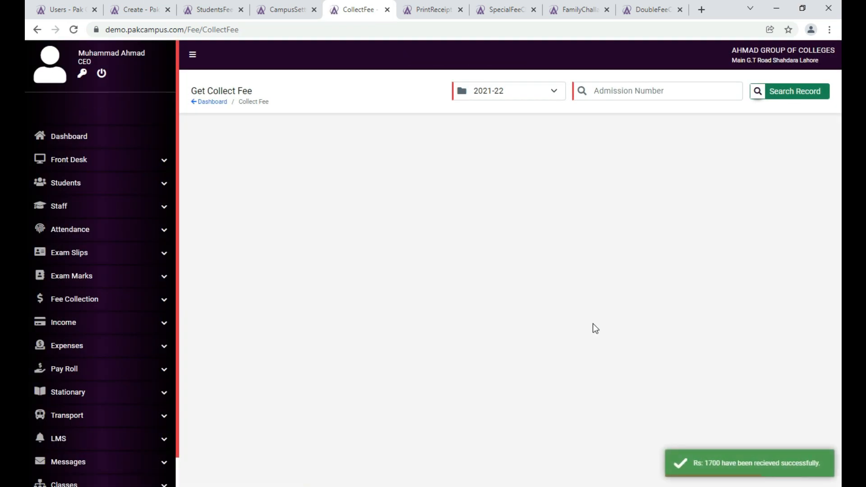
# - Open Fee Defaulters and search for active 9TH class students in all sections with dues till November 2021
pyautogui.click(163, 301)
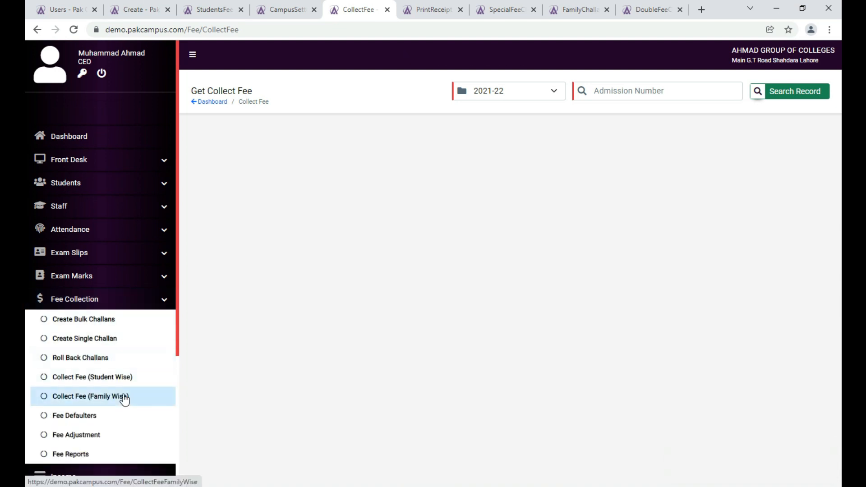
pyautogui.scroll(-1, 125, 399)
pyautogui.scroll(-1, 125, 399)
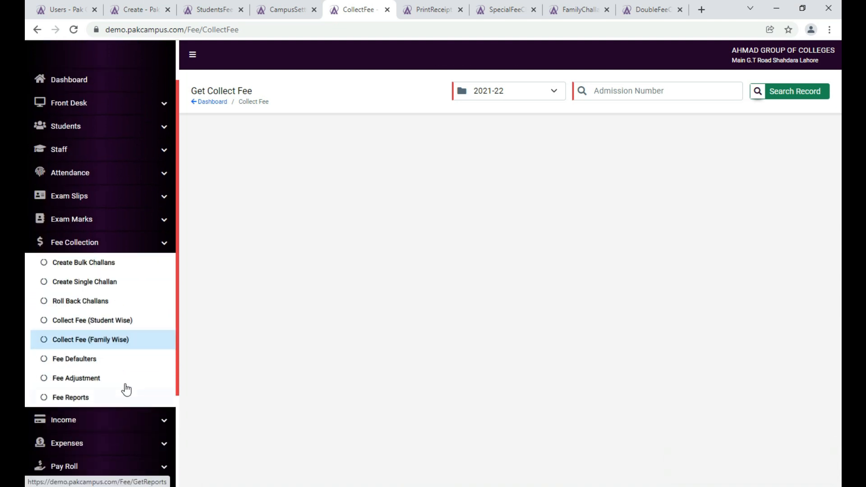
pyautogui.click(101, 365)
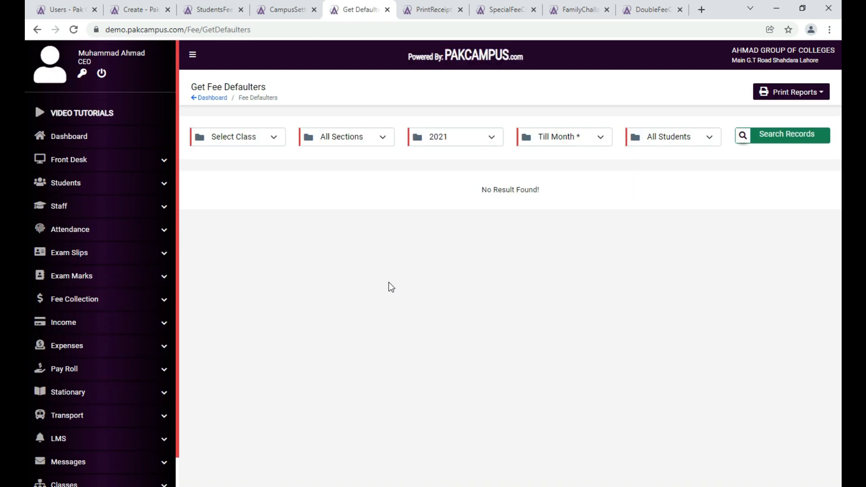
pyautogui.click(256, 133)
pyautogui.click(261, 243)
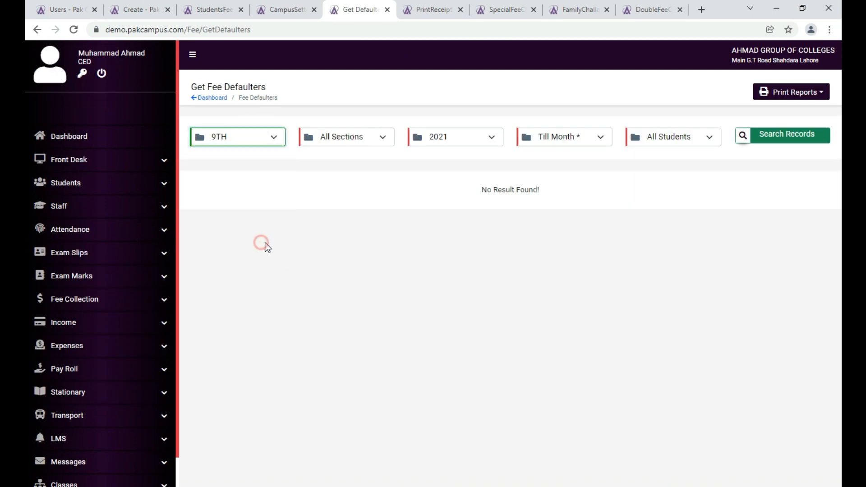
pyautogui.click(570, 137)
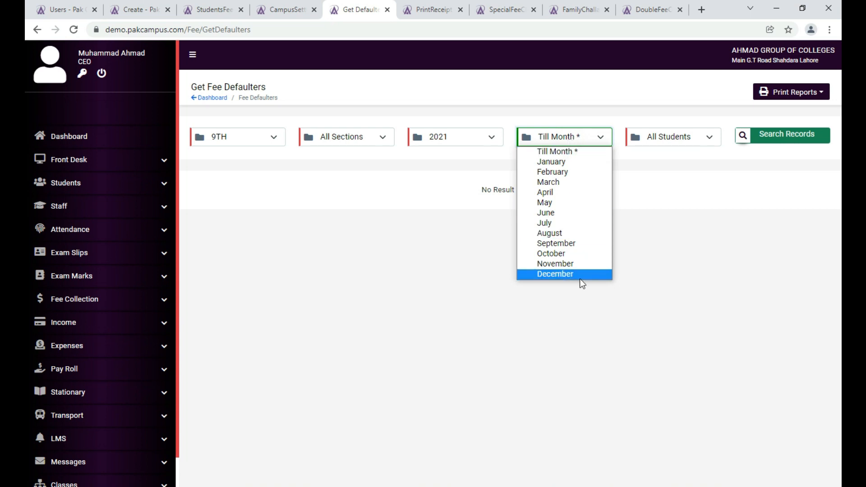
pyautogui.click(581, 265)
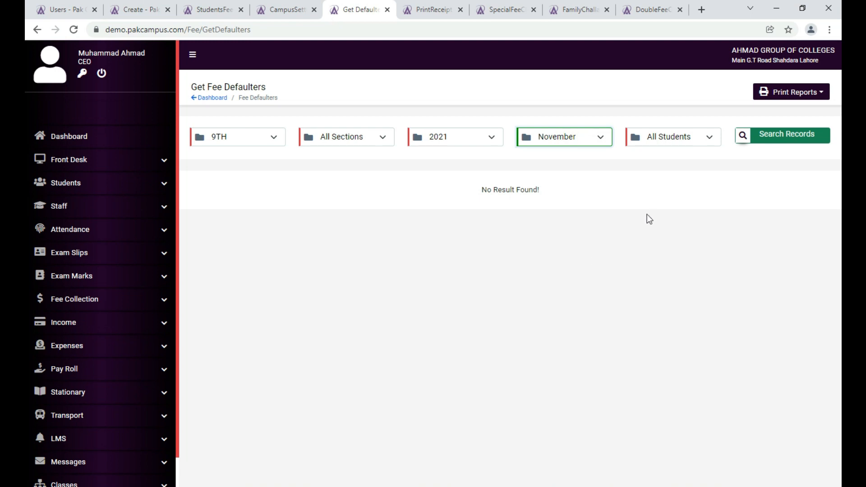
pyautogui.click(702, 142)
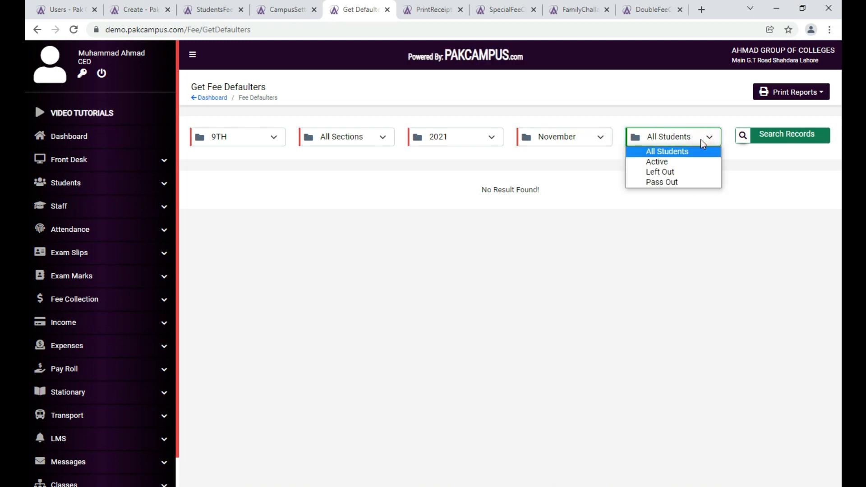
pyautogui.click(691, 164)
pyautogui.click(781, 138)
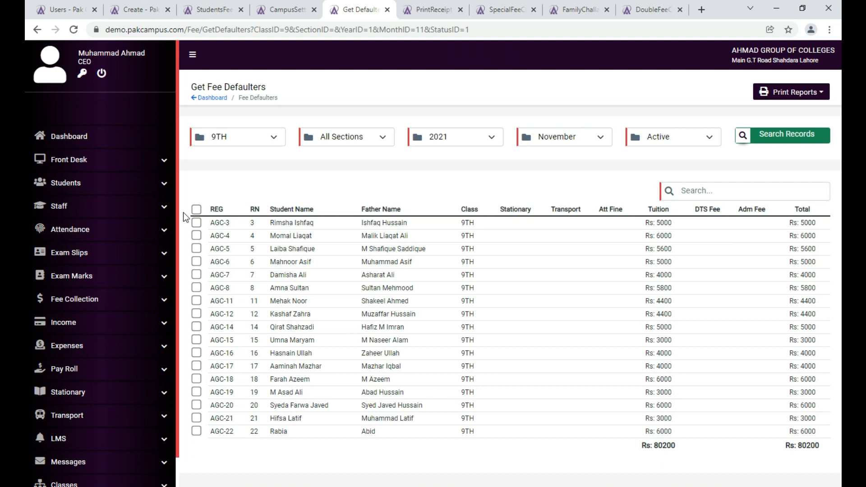
# - Select only the defaulters with roll numbers 6 and 7, check their SMS message form and close it without sending
pyautogui.click(196, 210)
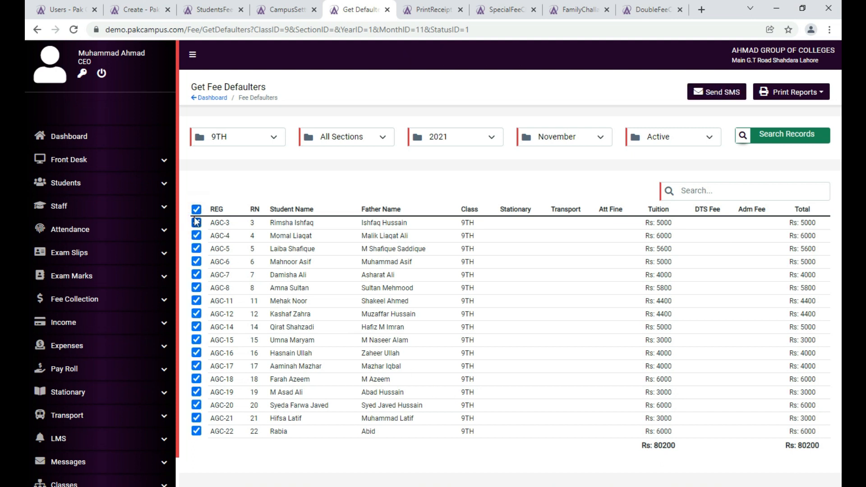
pyautogui.click(196, 209)
pyautogui.click(197, 262)
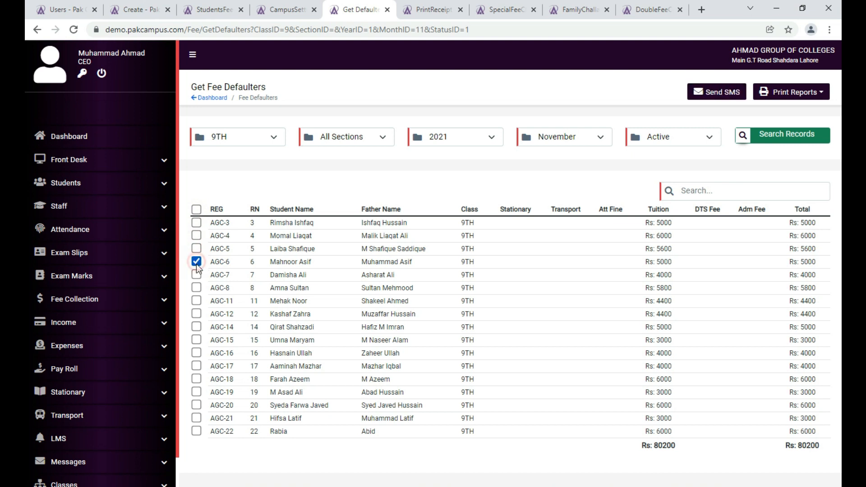
pyautogui.click(197, 275)
pyautogui.click(709, 95)
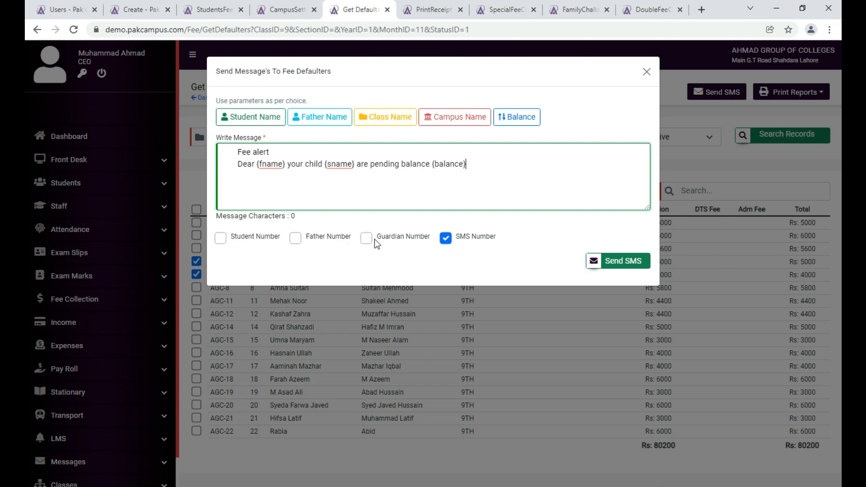
pyautogui.click(759, 248)
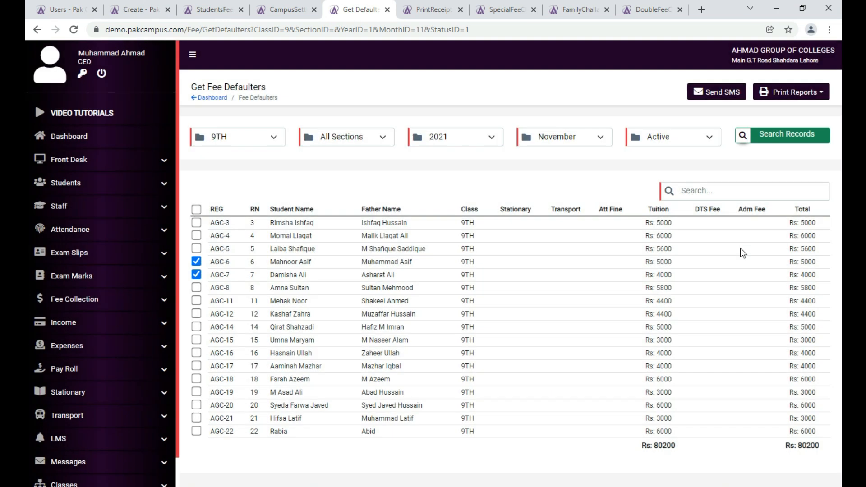
# - Generate the month-wise fee defaulters report for class 9TH, all sections, November 2021, active students and all types
pyautogui.click(807, 92)
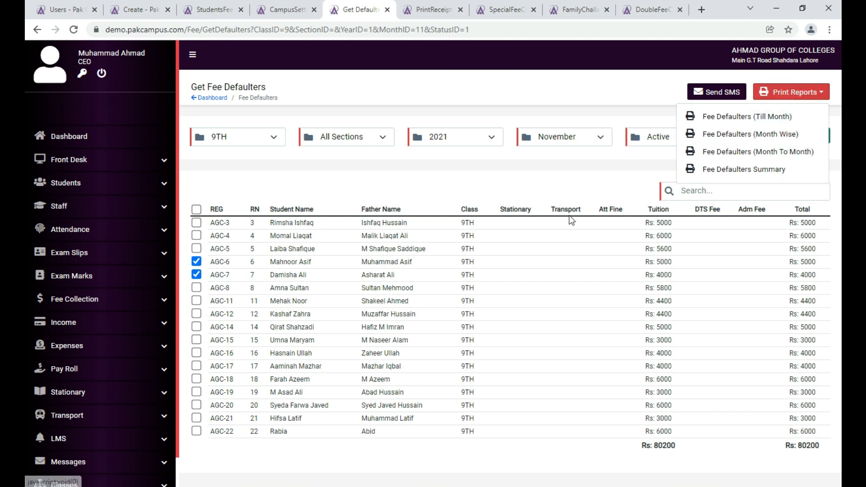
pyautogui.click(724, 137)
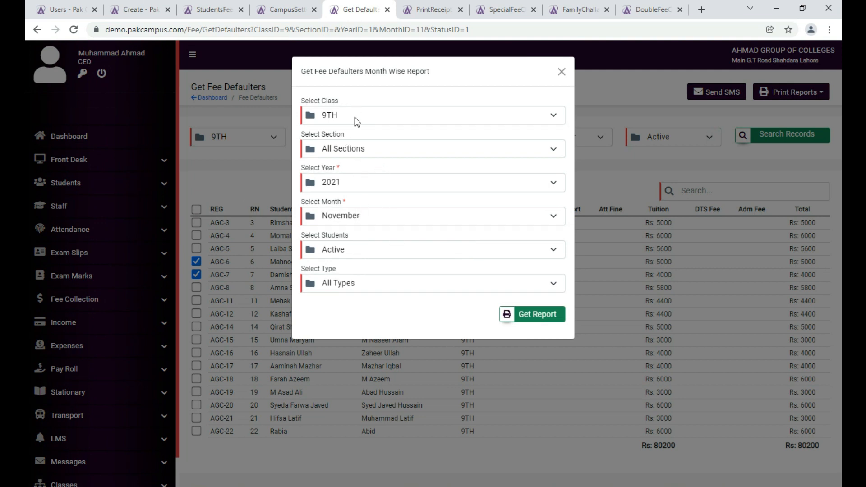
pyautogui.click(352, 218)
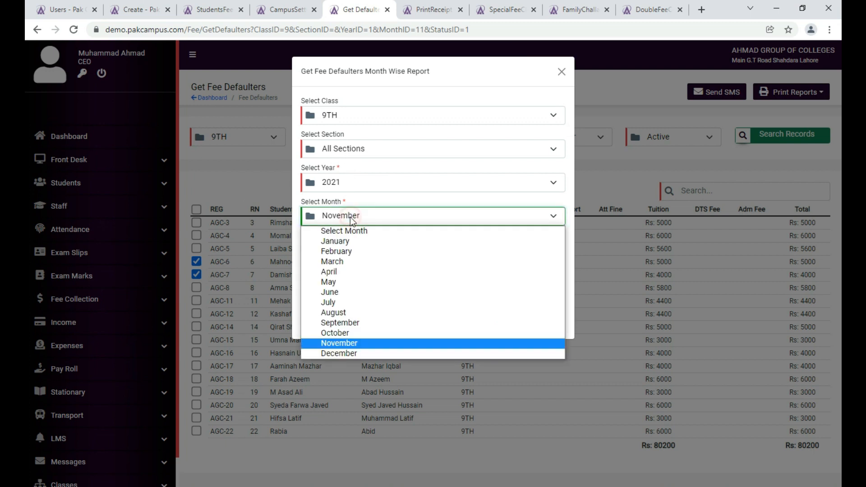
pyautogui.click(352, 218)
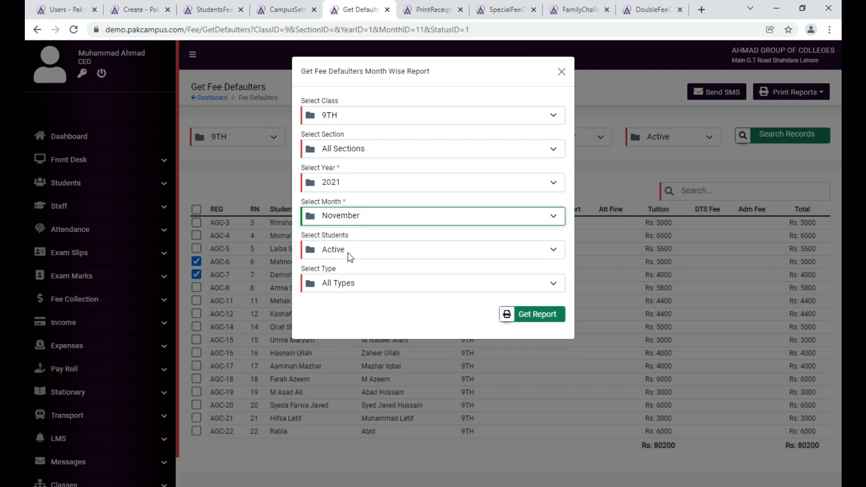
pyautogui.click(352, 289)
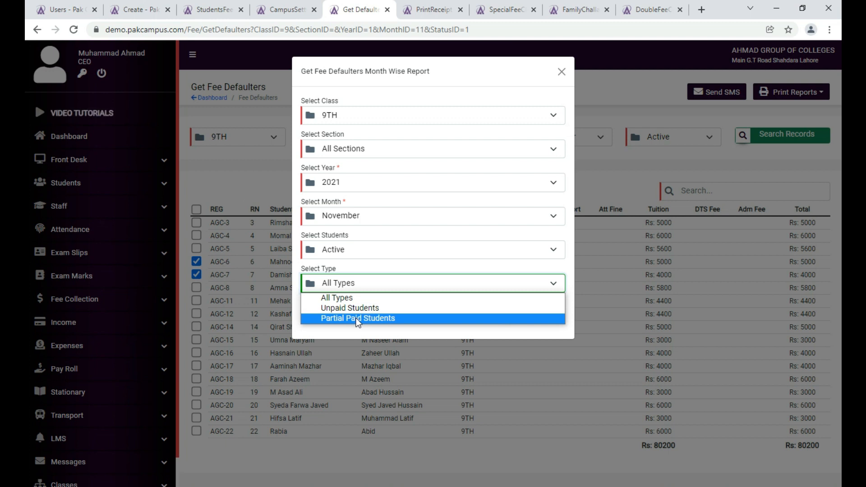
pyautogui.click(356, 298)
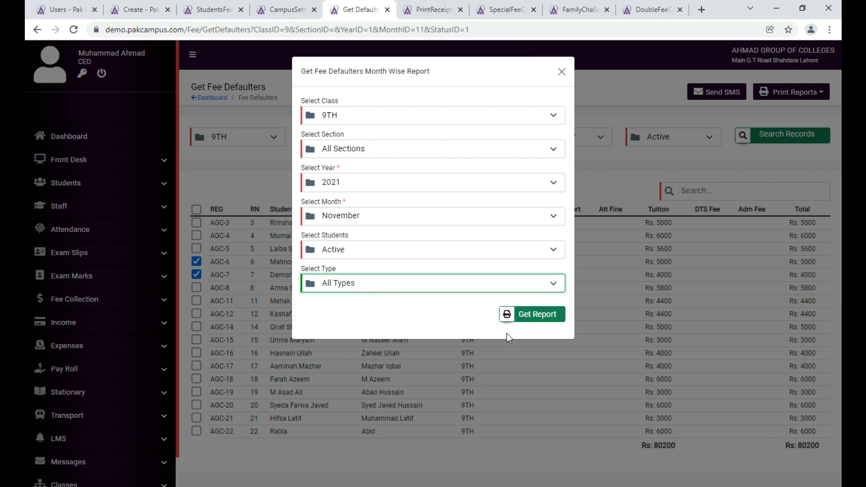
pyautogui.click(552, 313)
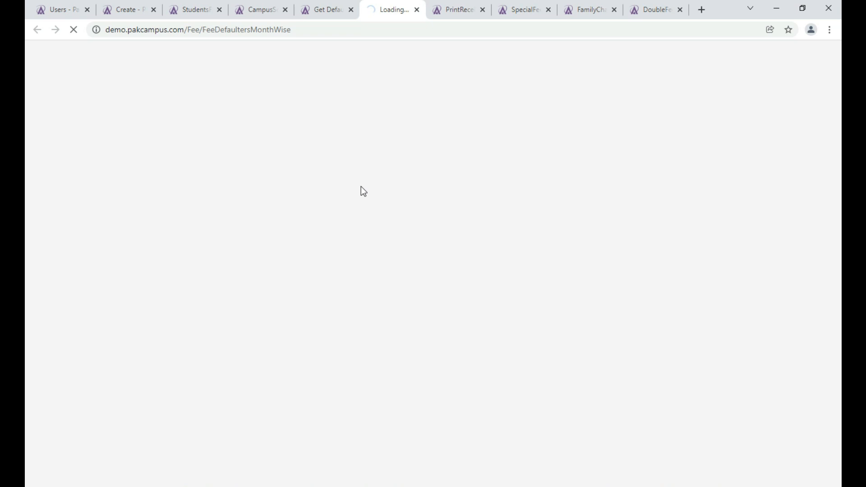
# - Close the four leftover receipt and challan pages and remove the empty fee columns from the month-wise defaulters report
pyautogui.click(483, 10)
pyautogui.click(483, 9)
pyautogui.click(483, 10)
pyautogui.click(483, 10)
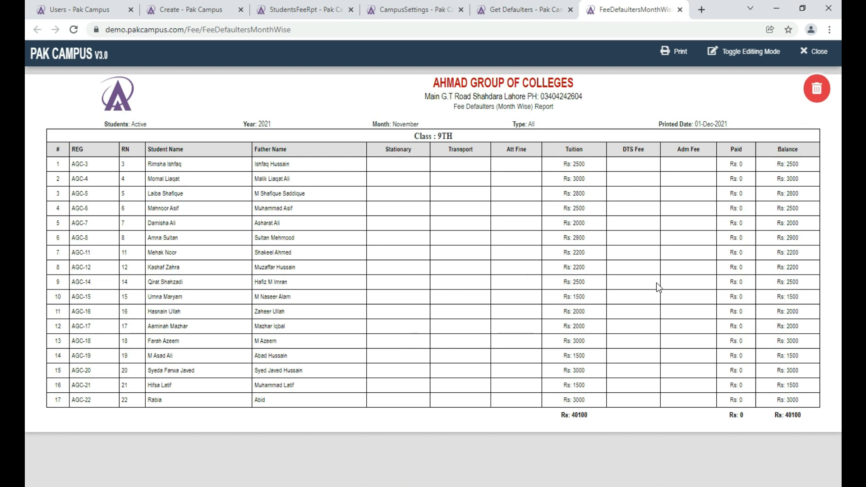
pyautogui.click(809, 93)
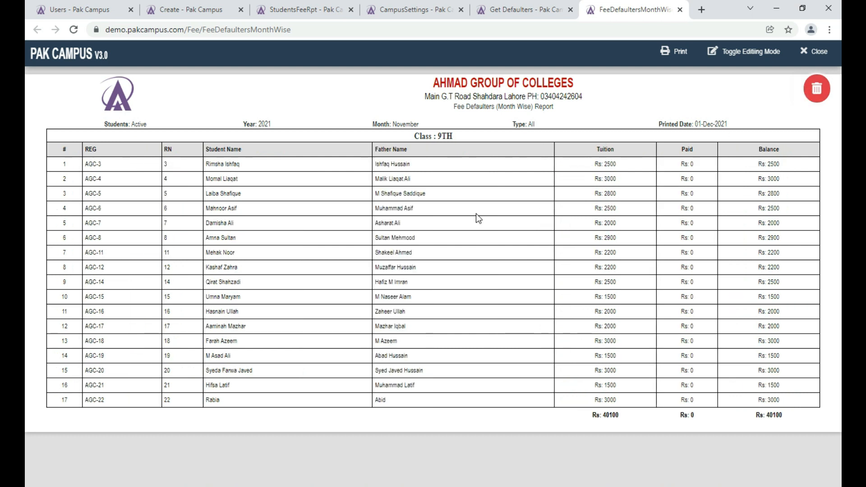
# - Return to the fee defaulters page, close the month-wise report form and look over the available defaulter reports
pyautogui.click(529, 14)
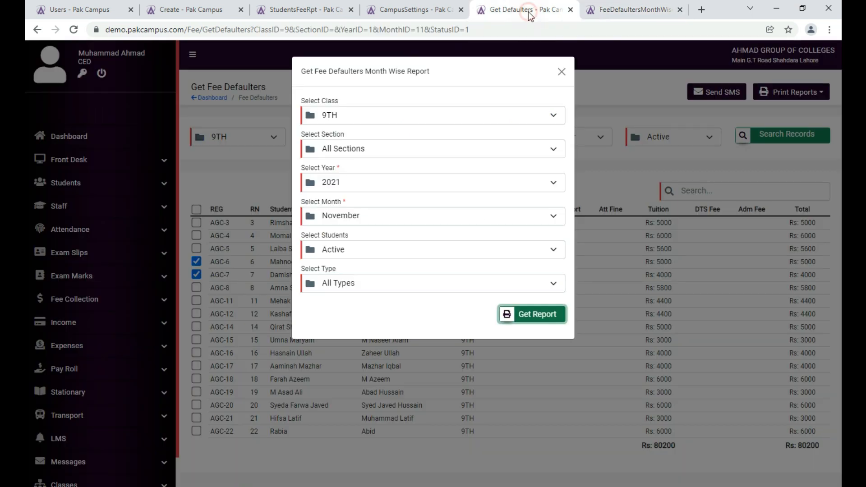
pyautogui.click(224, 170)
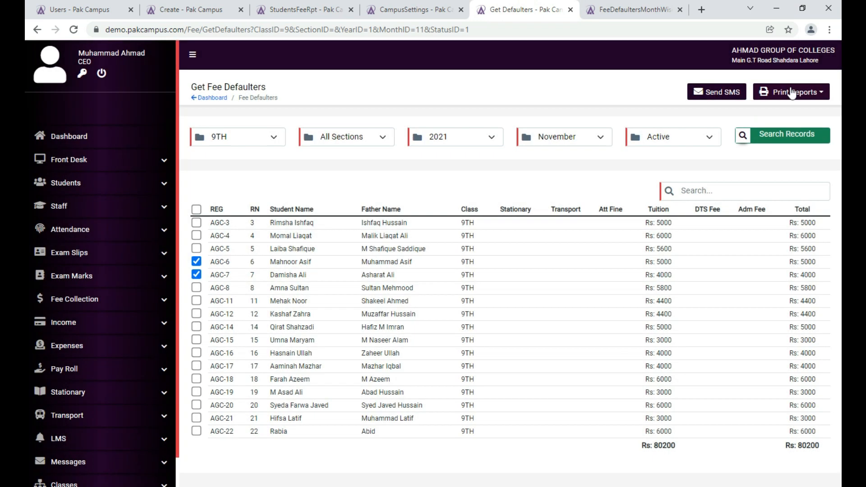
pyautogui.click(792, 93)
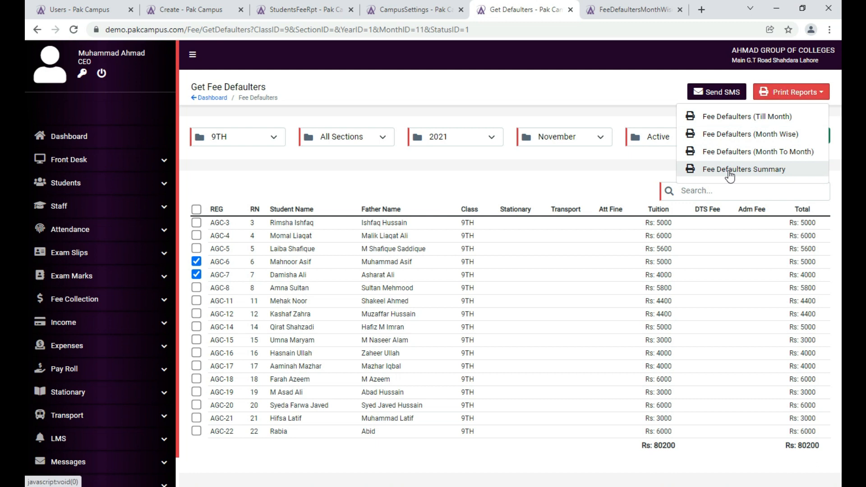
pyautogui.click(326, 180)
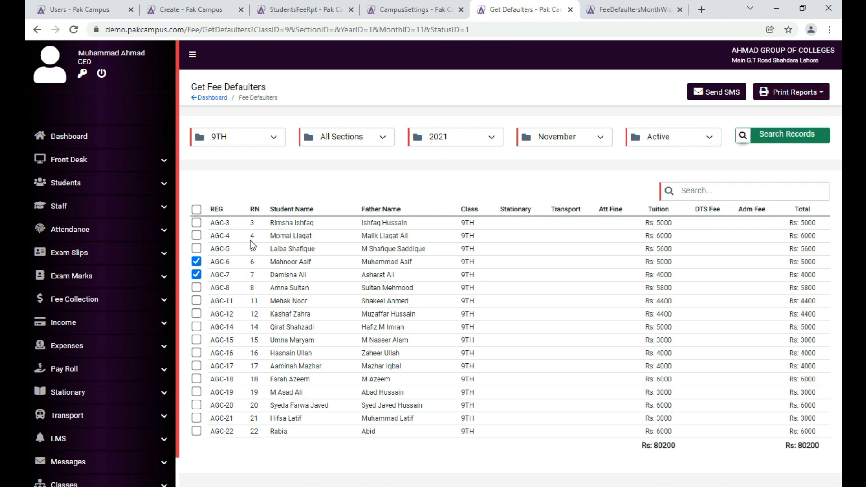
# - Open the Fee Reports page of the fee collection module
pyautogui.click(96, 304)
pyautogui.scroll(-1, 102, 323)
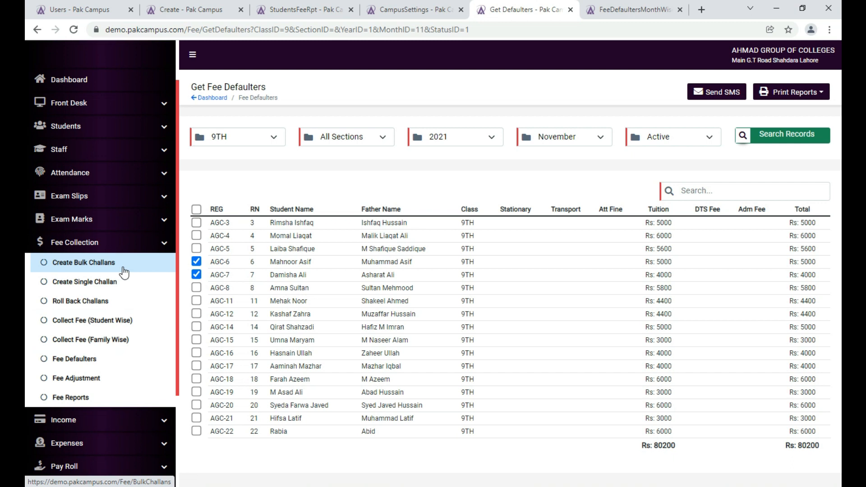
pyautogui.click(121, 399)
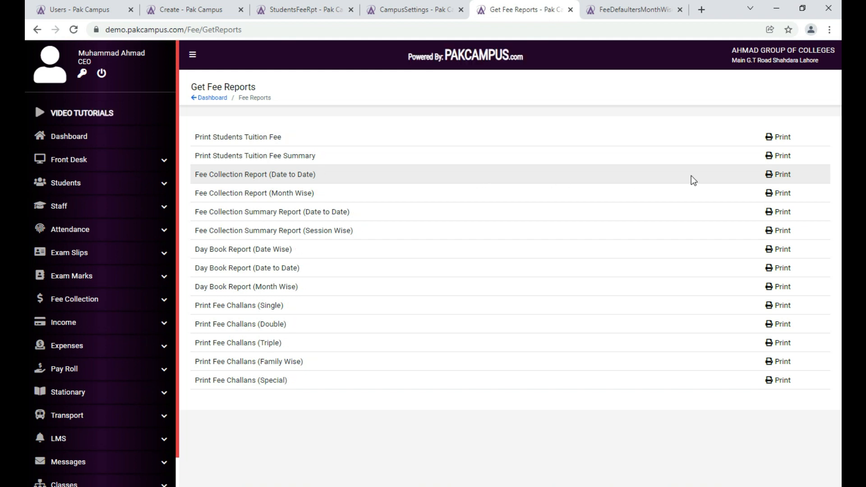
# - Generate the date-to-date fee collection report for all users, session 2021-22, all classes and sections, from 11/01/2021 to 12/02/2021
pyautogui.click(783, 175)
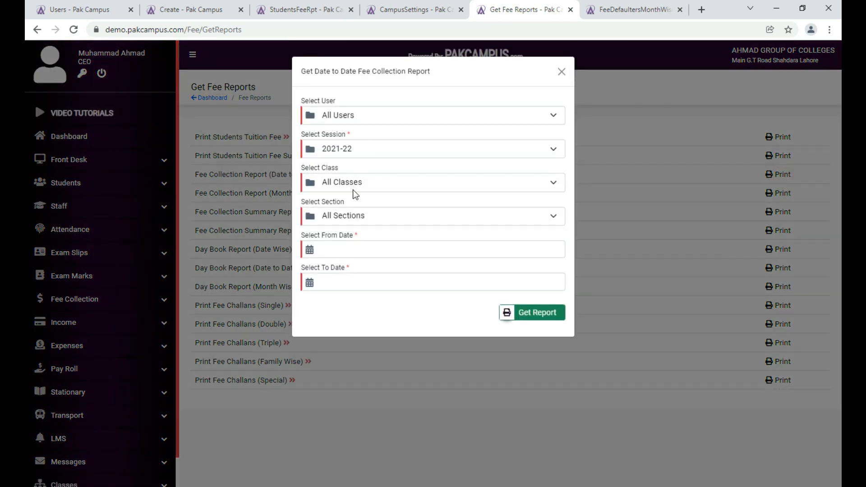
pyautogui.click(354, 249)
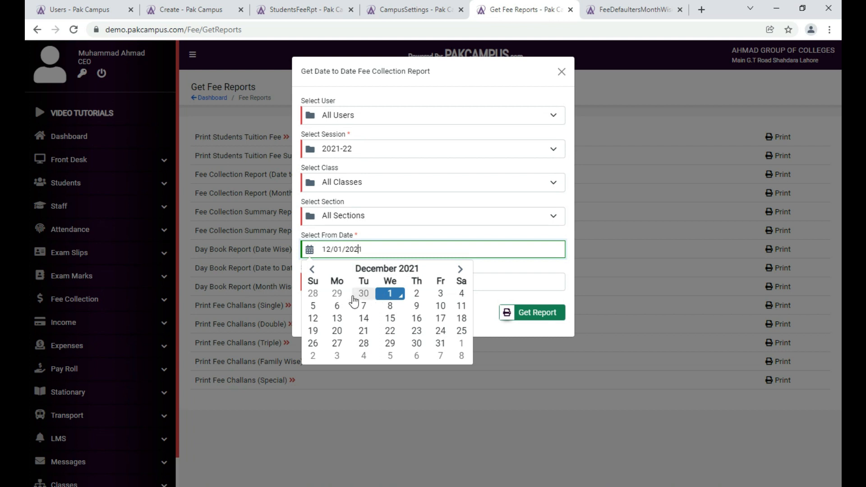
pyautogui.click(312, 269)
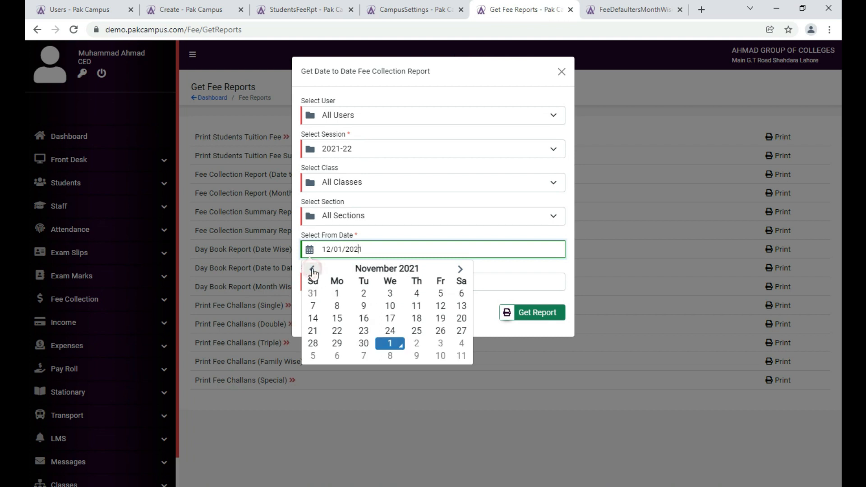
pyautogui.click(337, 295)
pyautogui.click(348, 279)
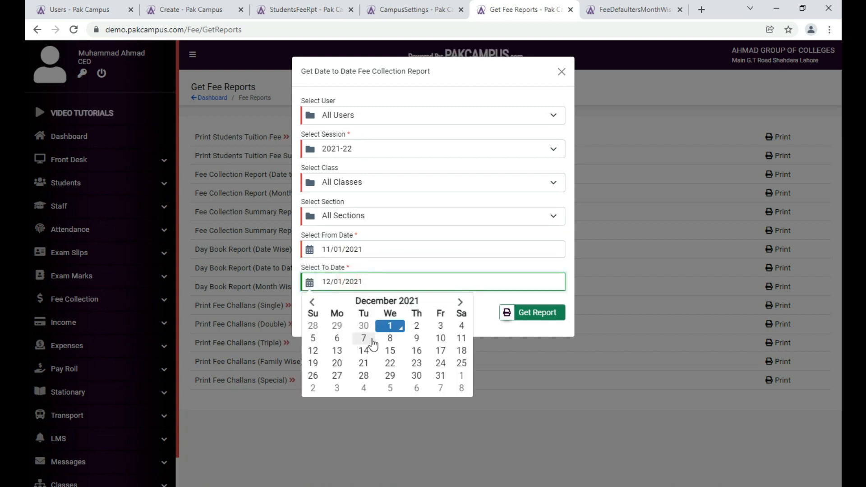
pyautogui.click(416, 326)
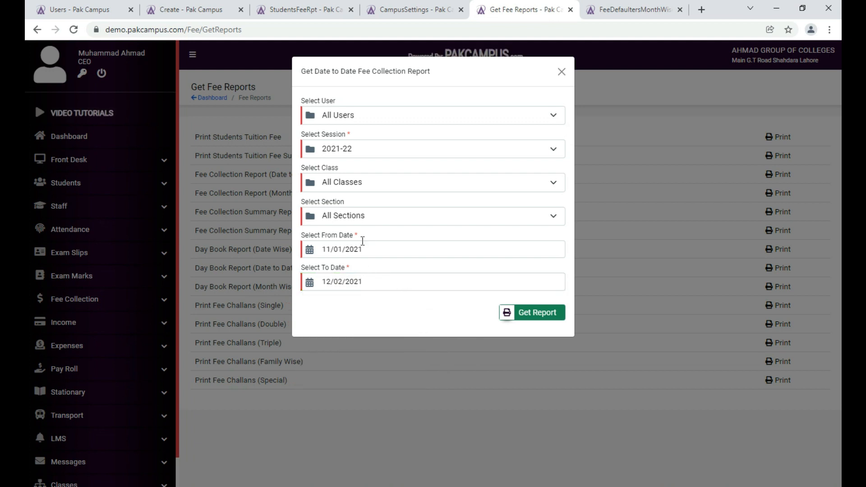
pyautogui.click(344, 116)
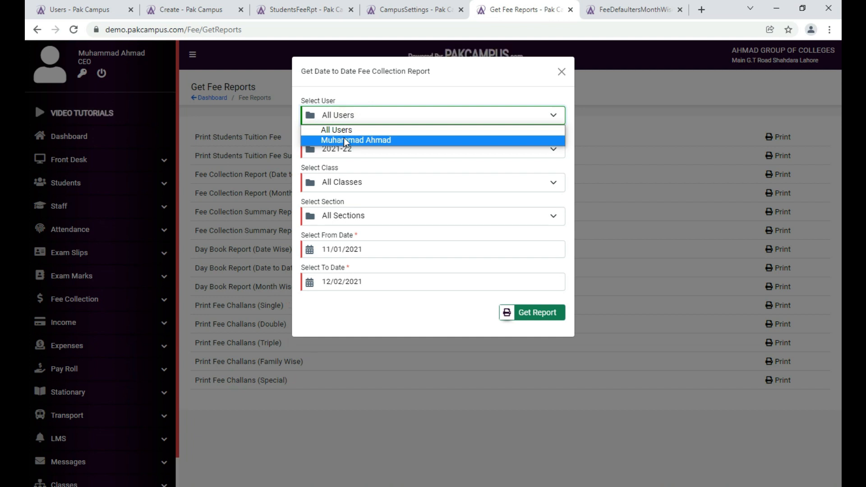
pyautogui.click(361, 96)
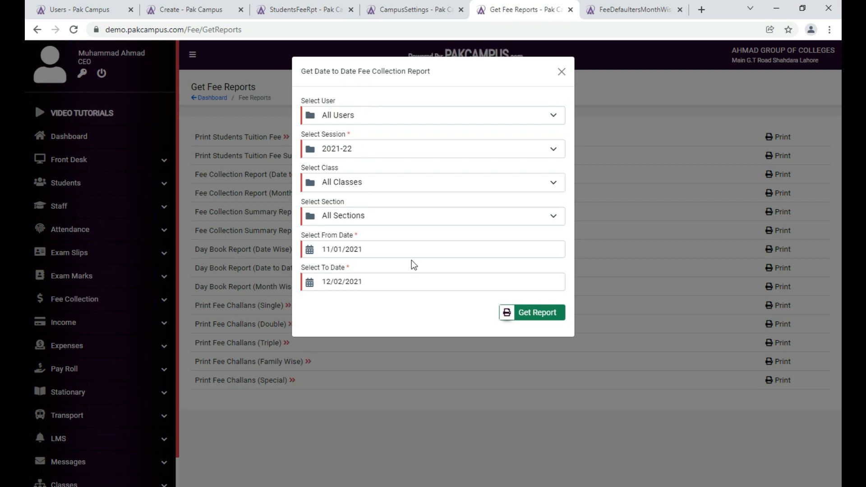
pyautogui.click(536, 315)
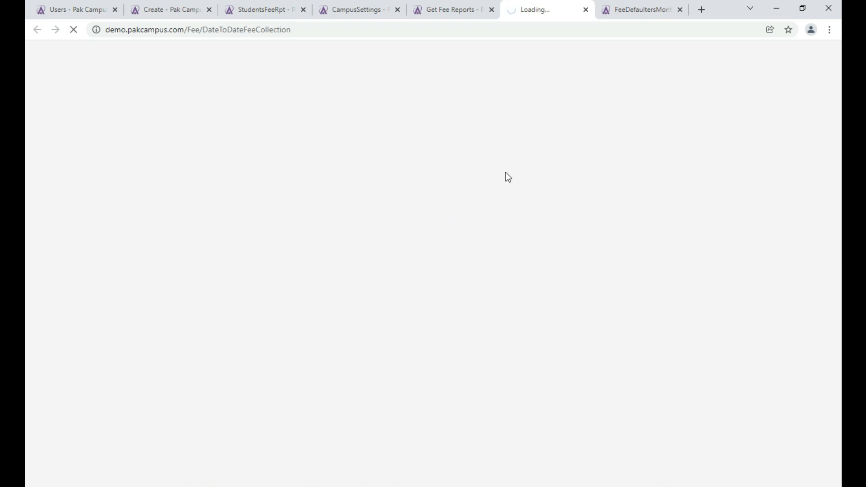
# - Close the leftover month-wise defaulters page and return to the fee reports list, dismissing the date-to-date collection form
pyautogui.click(634, 17)
pyautogui.click(680, 9)
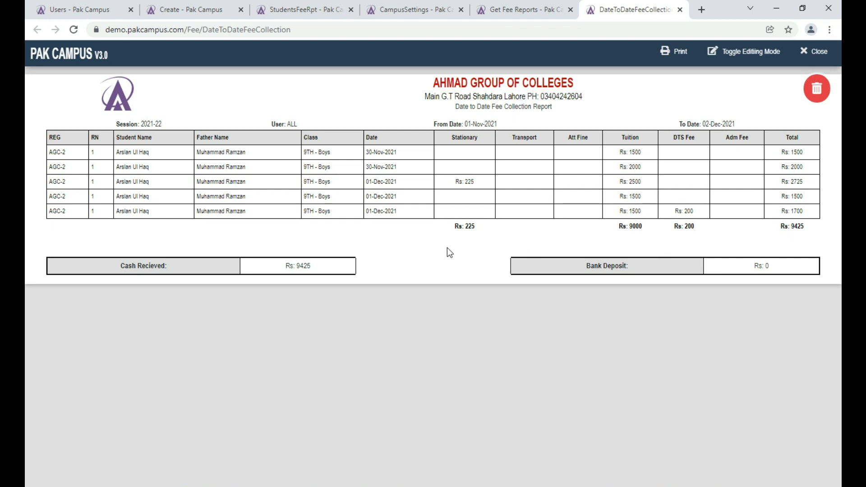
pyautogui.click(528, 14)
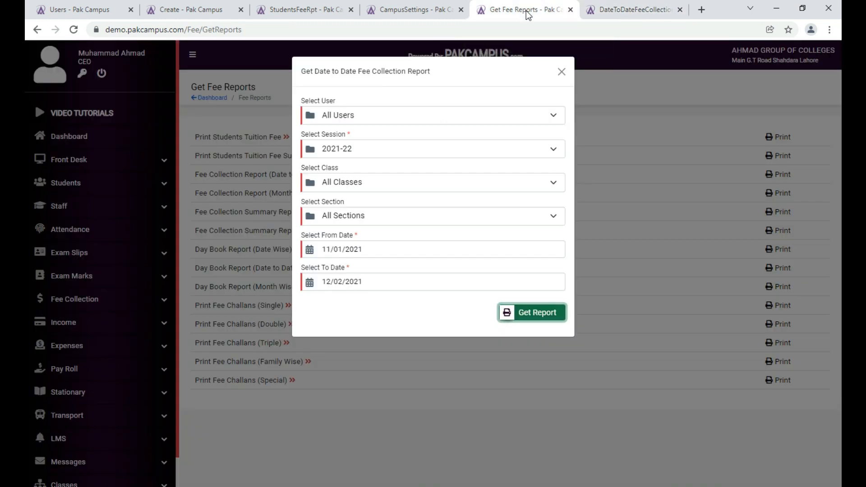
pyautogui.click(683, 242)
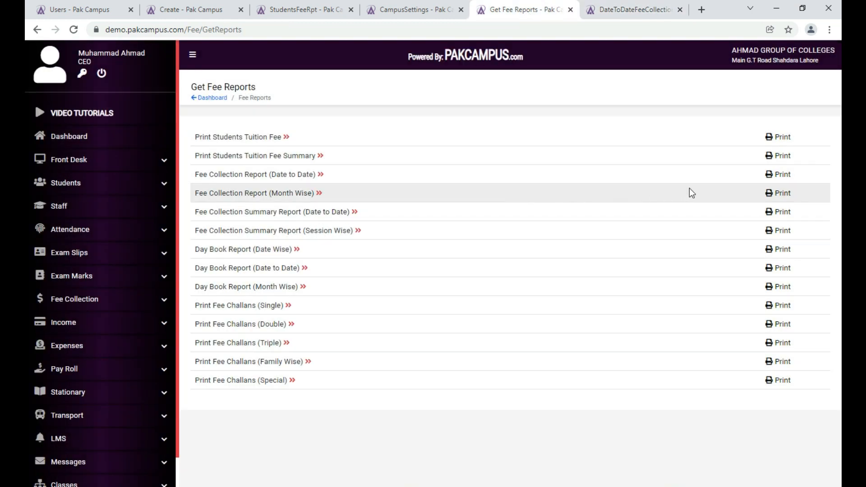
# - Generate and view the month-wise fee collection report for all users, session 2021-22, all classes and sections, month November
pyautogui.click(772, 193)
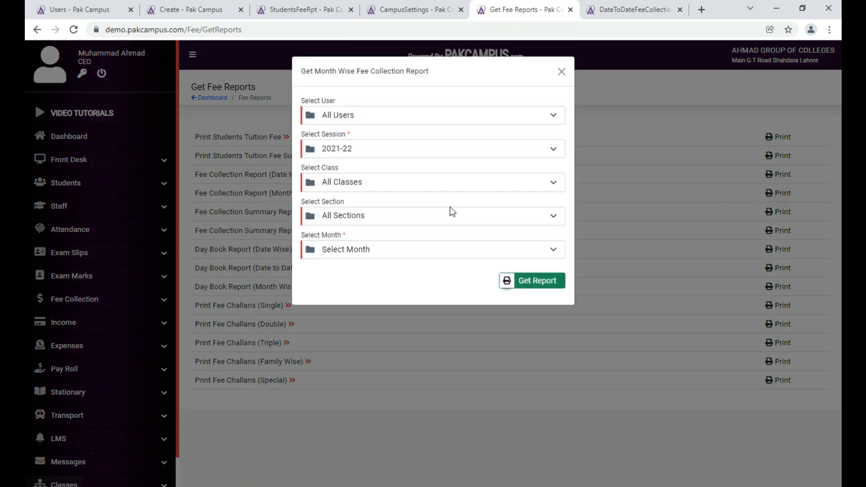
pyautogui.click(364, 250)
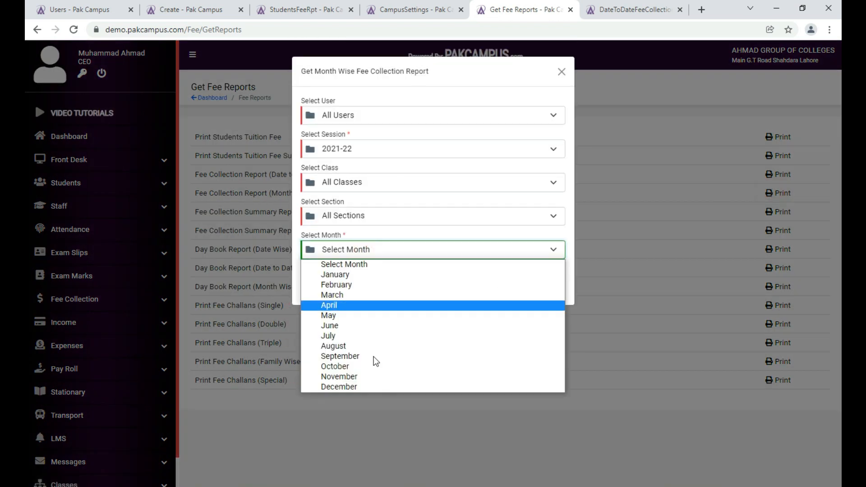
pyautogui.click(385, 377)
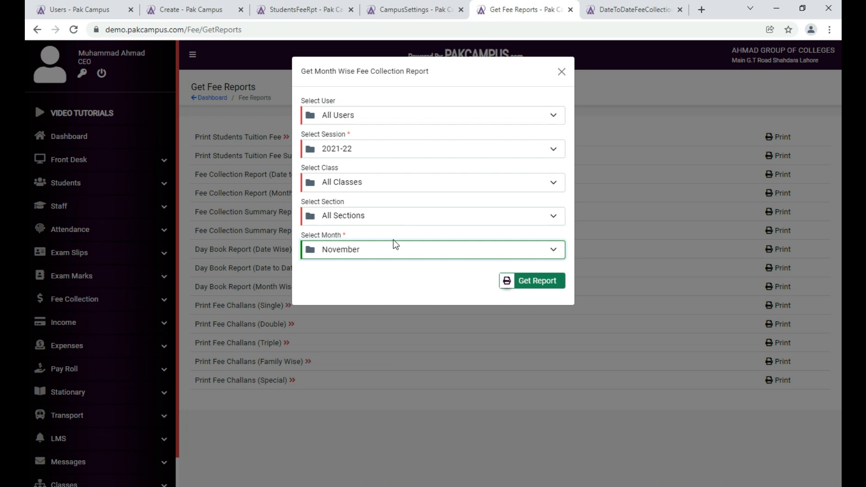
pyautogui.click(520, 283)
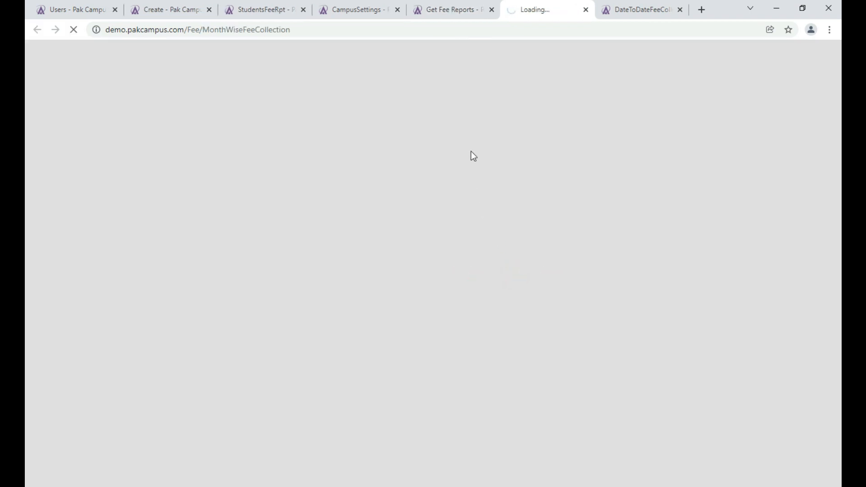
pyautogui.click(456, 16)
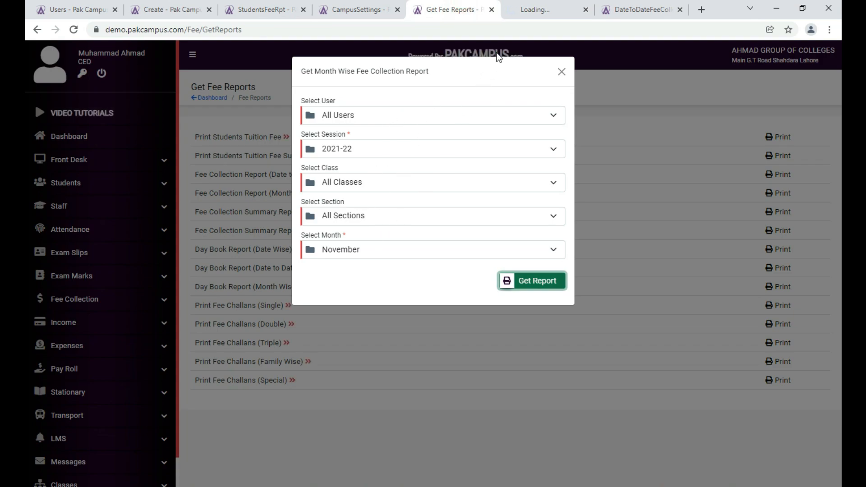
pyautogui.click(537, 6)
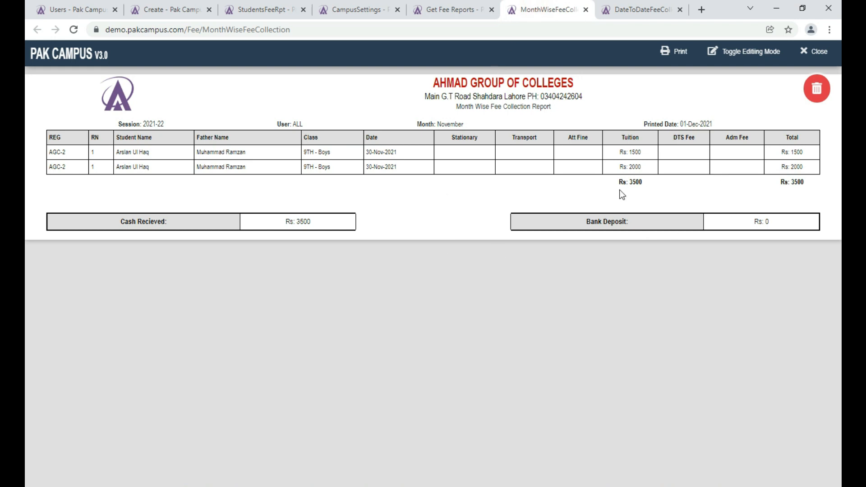
# - Generate the date-to-date fee collection summary report for all users, session 2021-22, all classes and sections, from 11/01/2021 to 12/02/2021
pyautogui.click(440, 14)
pyautogui.click(712, 206)
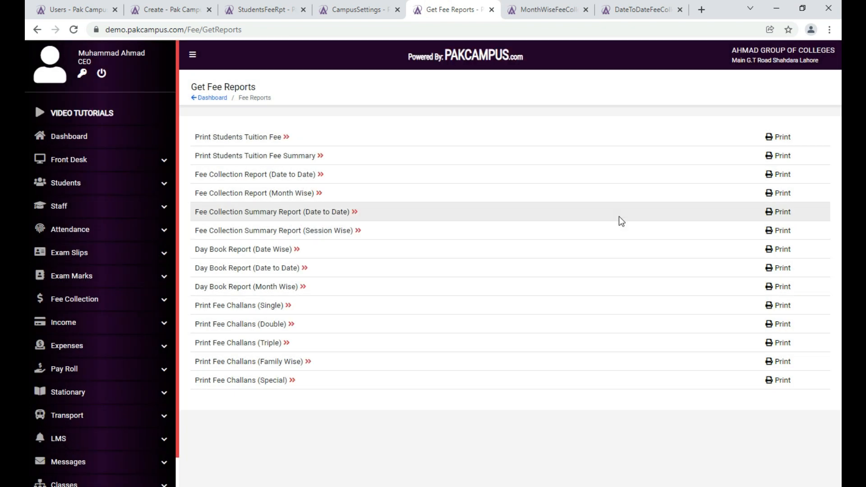
pyautogui.click(780, 216)
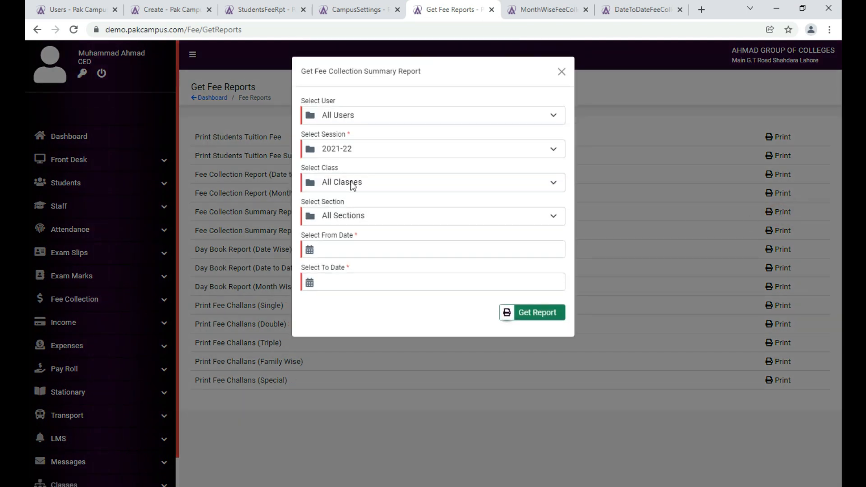
pyautogui.click(330, 250)
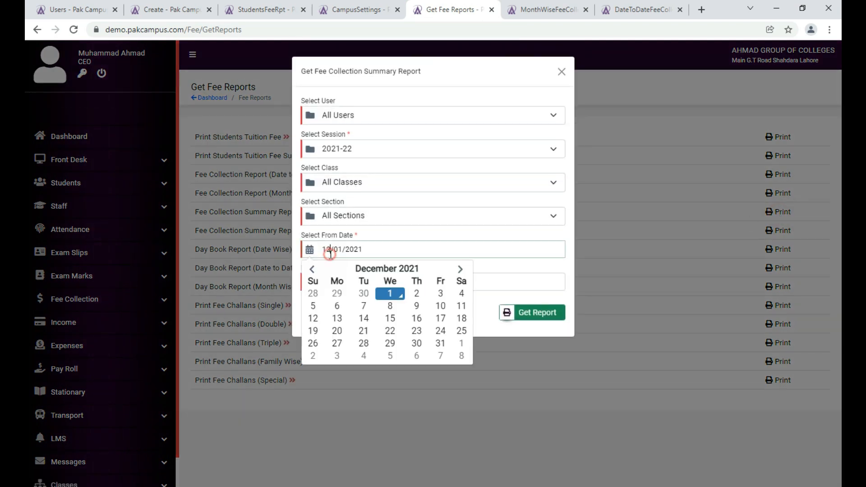
pyautogui.click(311, 269)
pyautogui.click(338, 293)
pyautogui.click(368, 279)
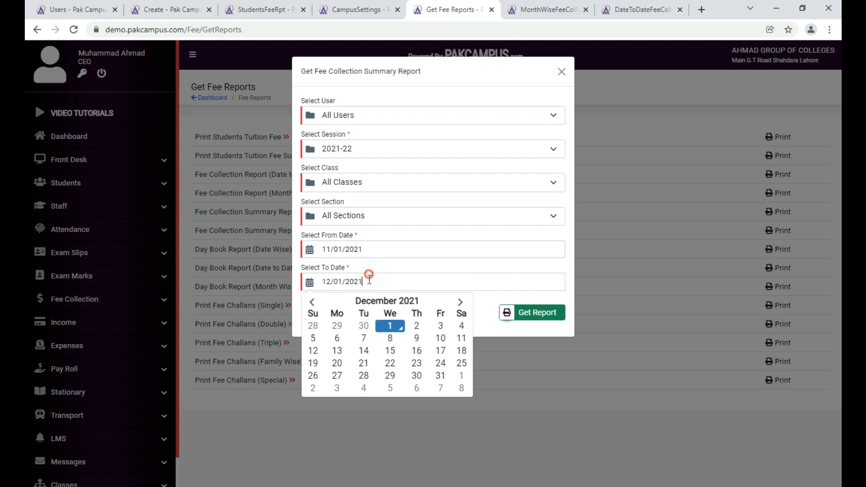
pyautogui.click(414, 325)
pyautogui.click(518, 316)
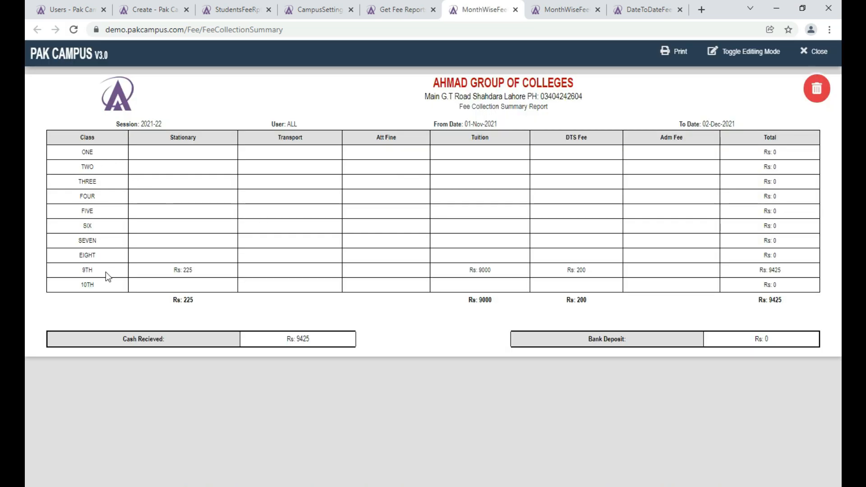
# - Examine the stationary, tuition and DTS fee amounts collected for class 9TH in the fee collection summary
pyautogui.doubleClick(185, 270)
pyautogui.tripleClick(185, 270)
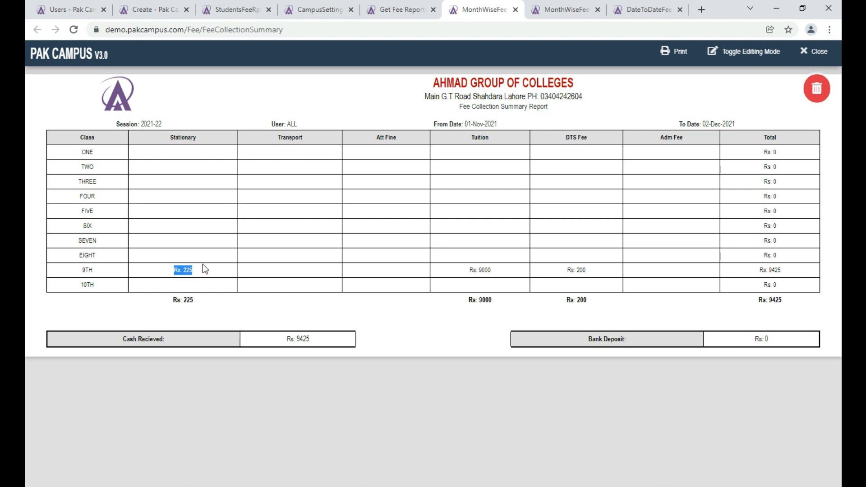
pyautogui.doubleClick(728, 123)
pyautogui.tripleClick(491, 271)
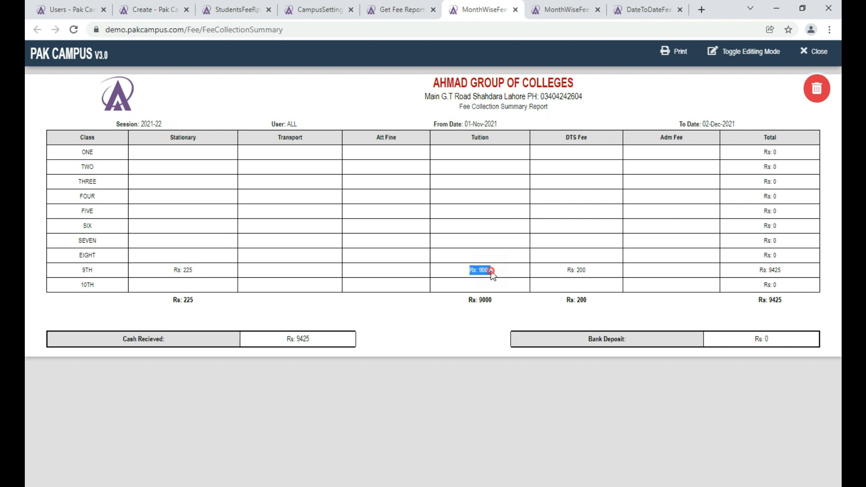
pyautogui.tripleClick(588, 269)
# - Return to the fee reports list and generate the date-wise day book report for all users on 12/01/2021
pyautogui.click(399, 9)
pyautogui.click(500, 450)
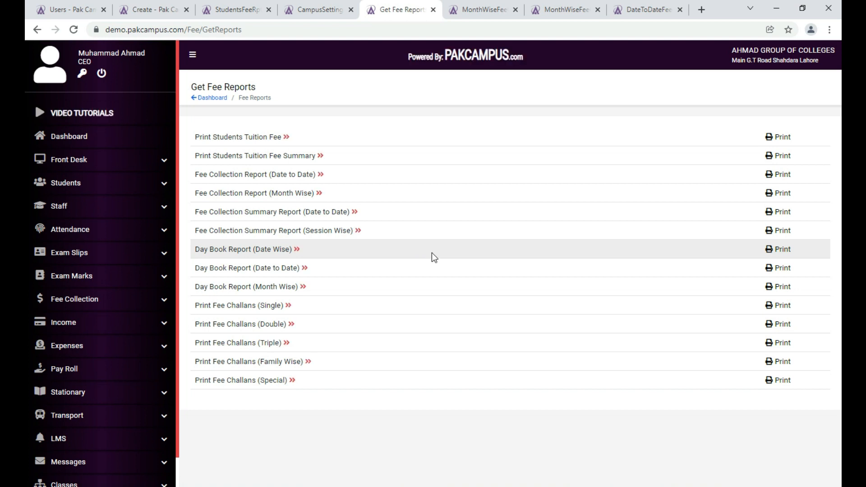
pyautogui.click(783, 249)
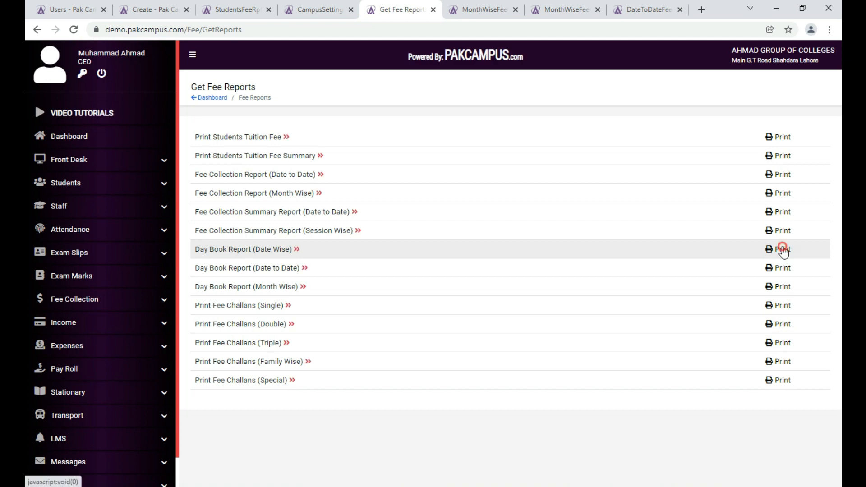
pyautogui.click(397, 150)
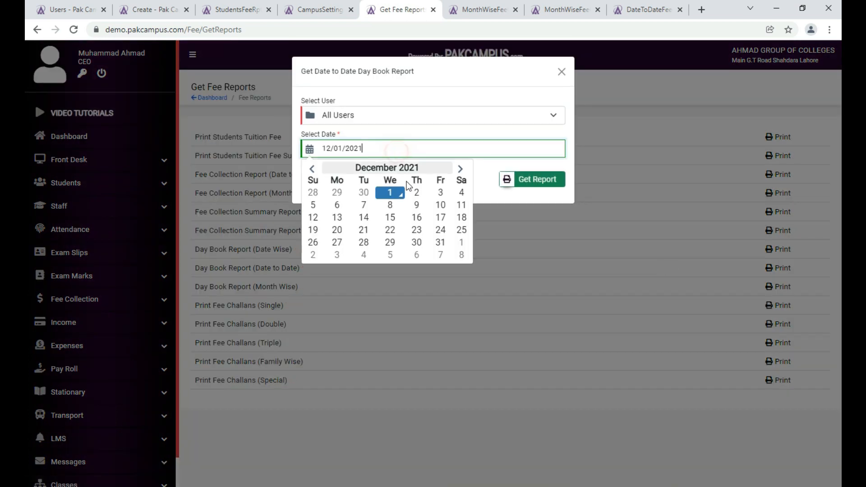
pyautogui.click(389, 192)
pyautogui.click(519, 179)
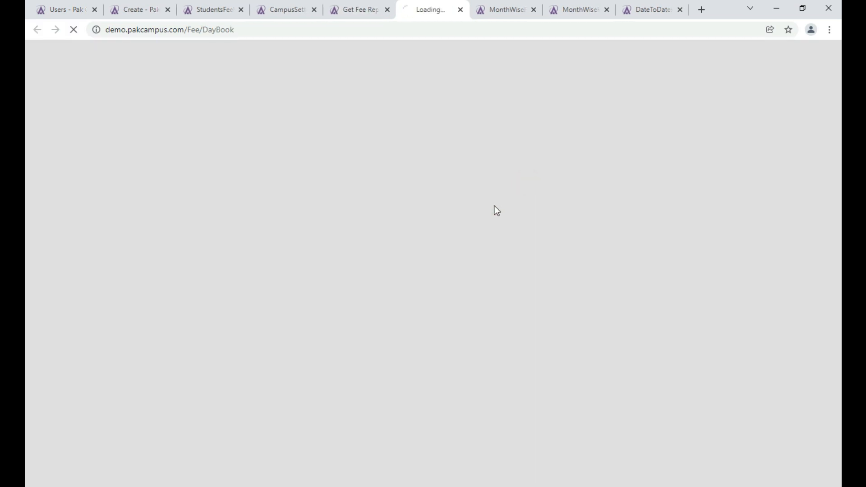
# - Check the day book form's options and examine the building rent income entry in the generated day book report
pyautogui.click(354, 9)
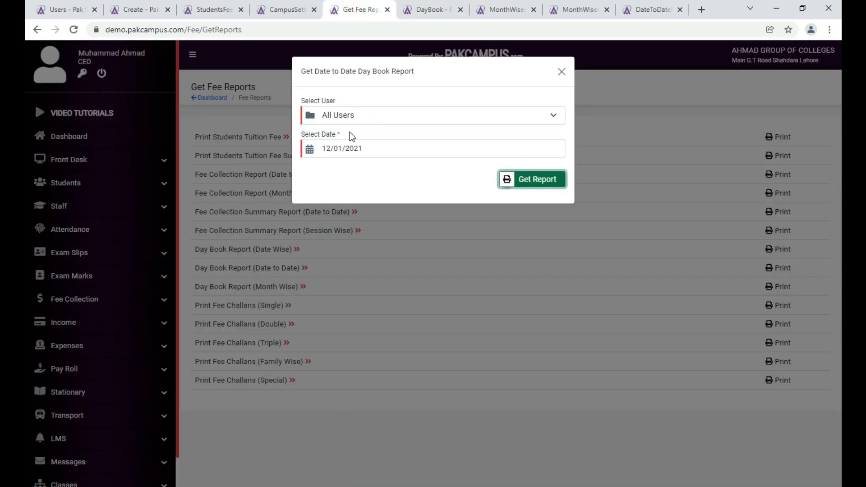
pyautogui.click(433, 8)
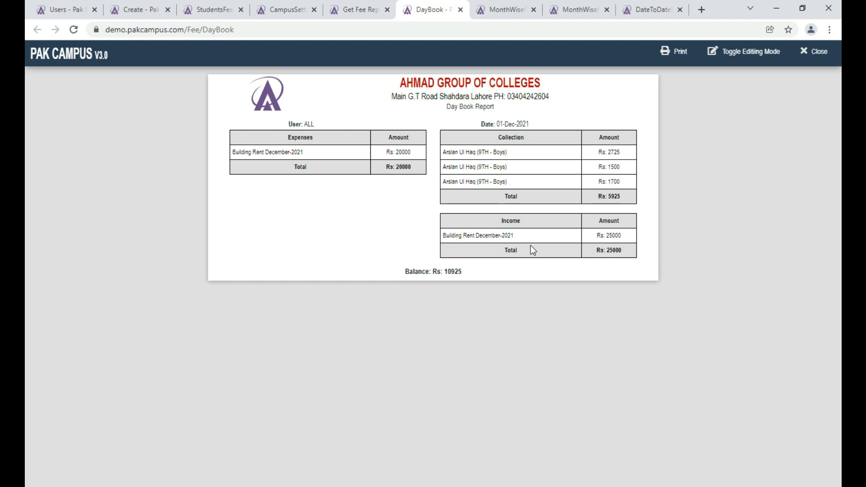
pyautogui.tripleClick(540, 239)
pyautogui.click(533, 275)
# - Generate the month-wise day book report for all users for November 2021 from the fee reports list
pyautogui.click(356, 1)
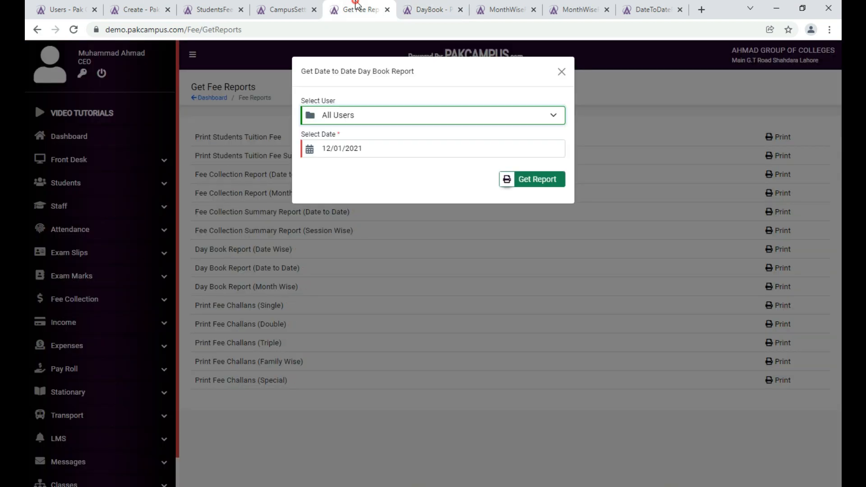
pyautogui.click(524, 382)
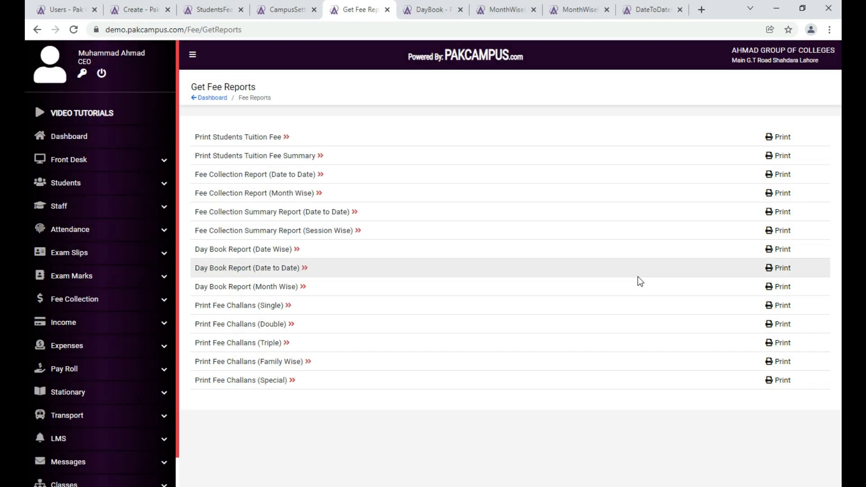
pyautogui.click(779, 271)
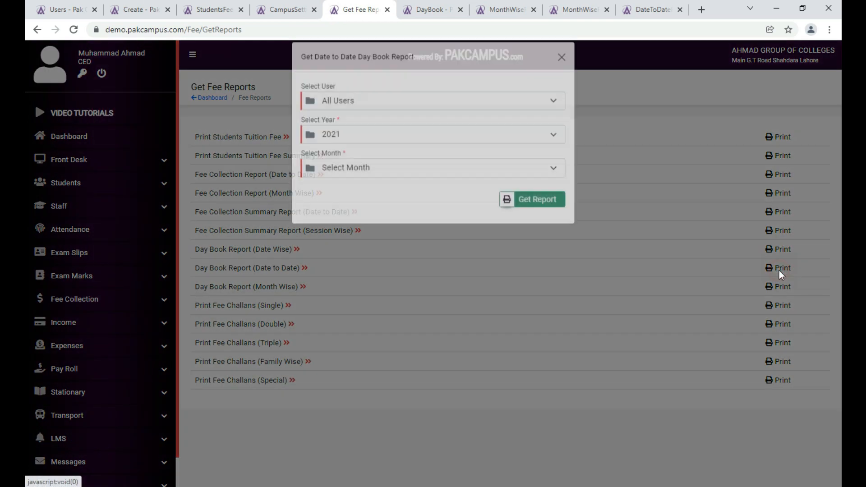
pyautogui.click(424, 185)
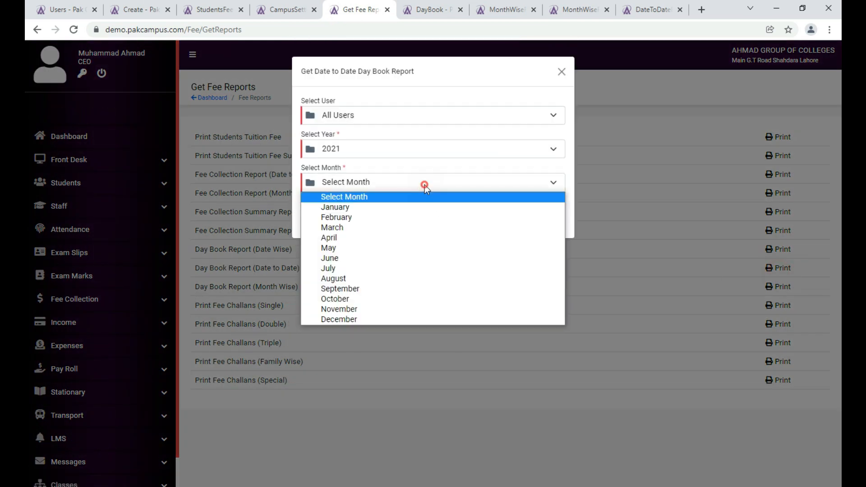
pyautogui.click(394, 310)
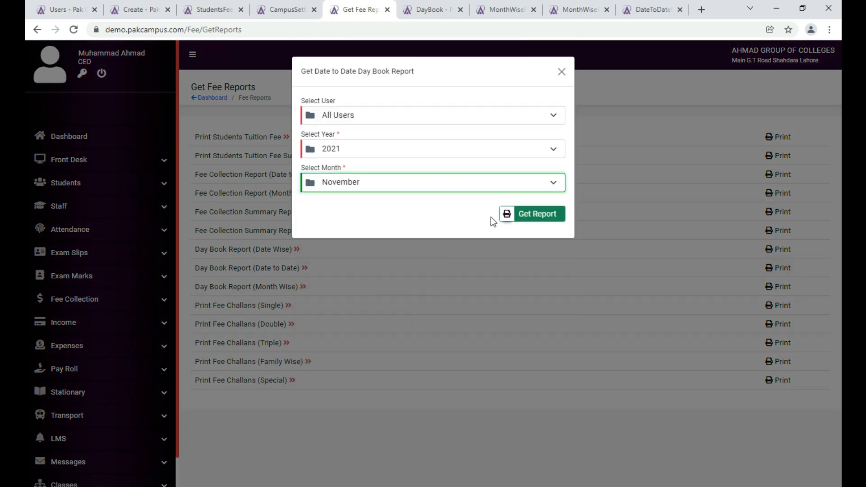
pyautogui.click(558, 215)
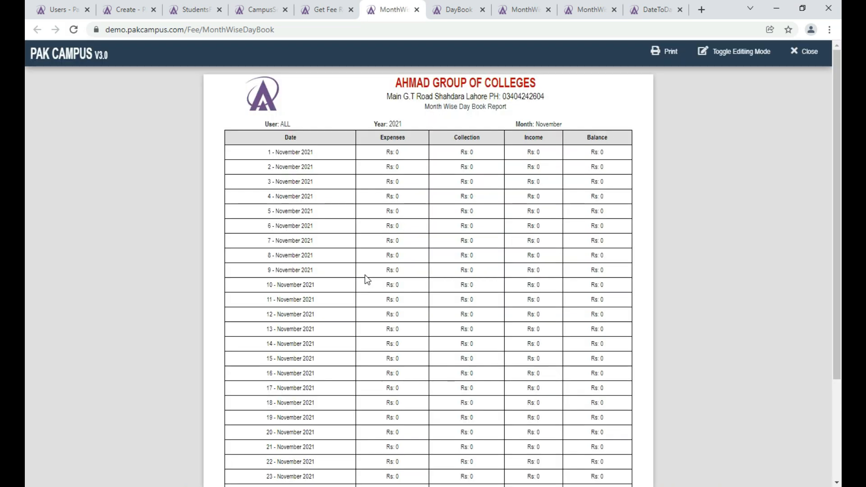
# - Examine the daily expenses, collection, income and balance columns and their totals in the November 2021 day book report
pyautogui.scroll(-3, 318, 337)
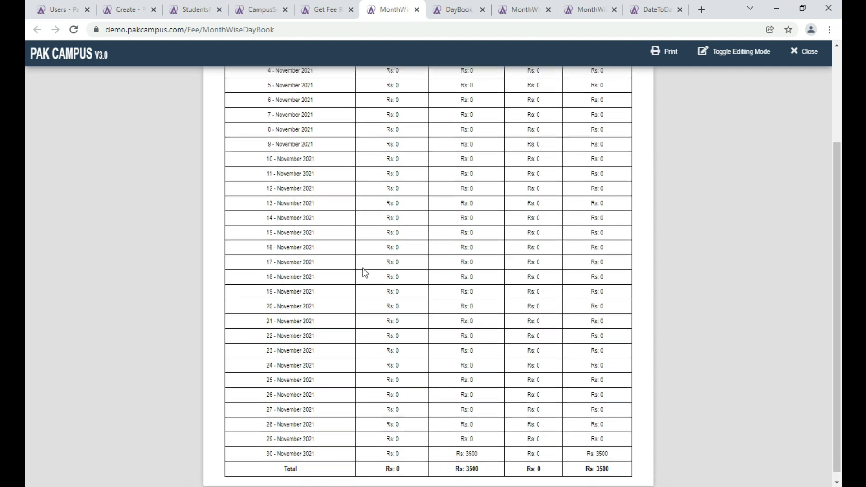
pyautogui.scroll(3, 449, 171)
pyautogui.doubleClick(470, 152)
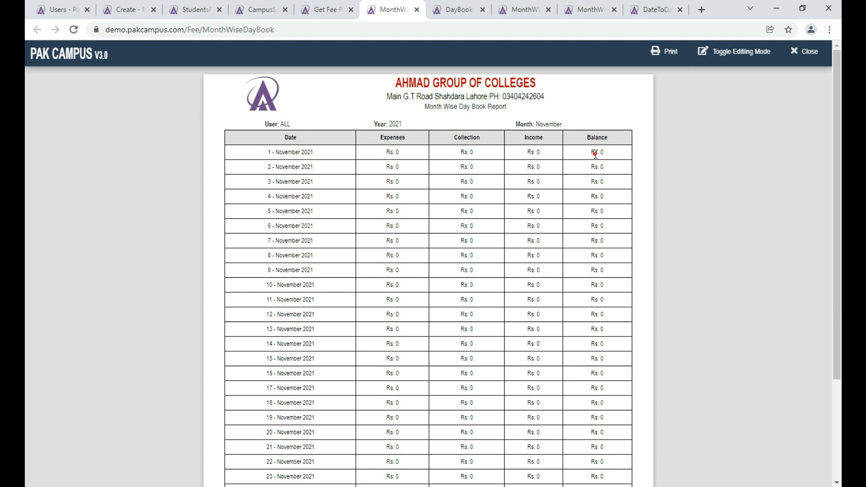
pyautogui.scroll(-3, 456, 332)
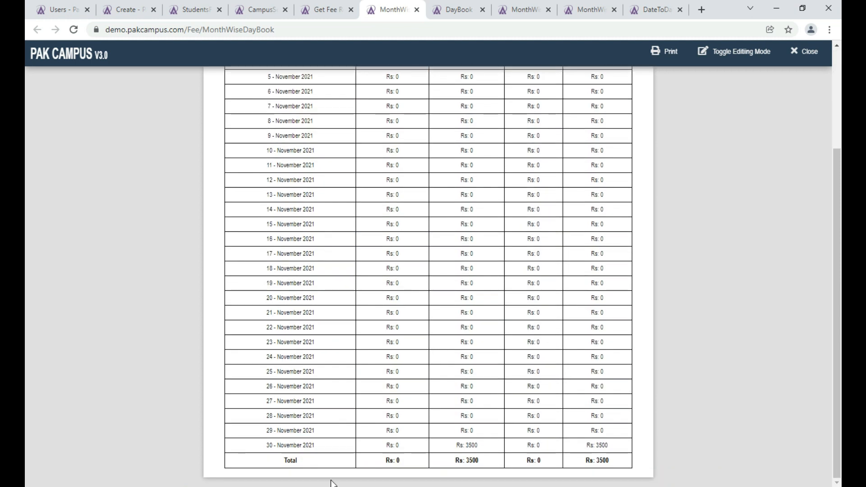
# - Return to the fee reports list, dismiss the day book form and open the Fee Adjustment page
pyautogui.click(318, 13)
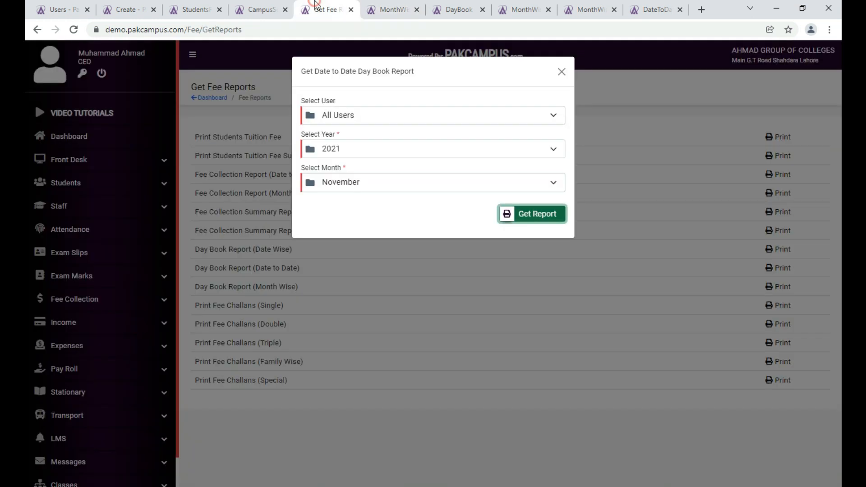
pyautogui.click(360, 318)
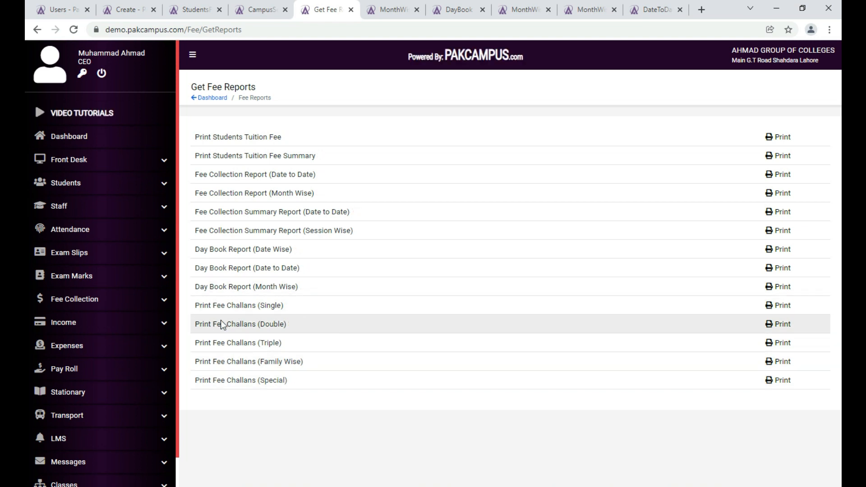
pyautogui.click(115, 301)
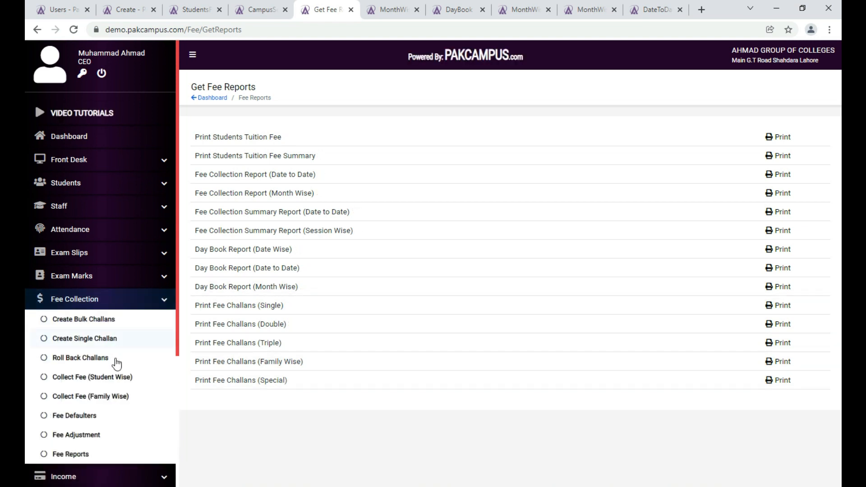
pyautogui.scroll(-2, 136, 383)
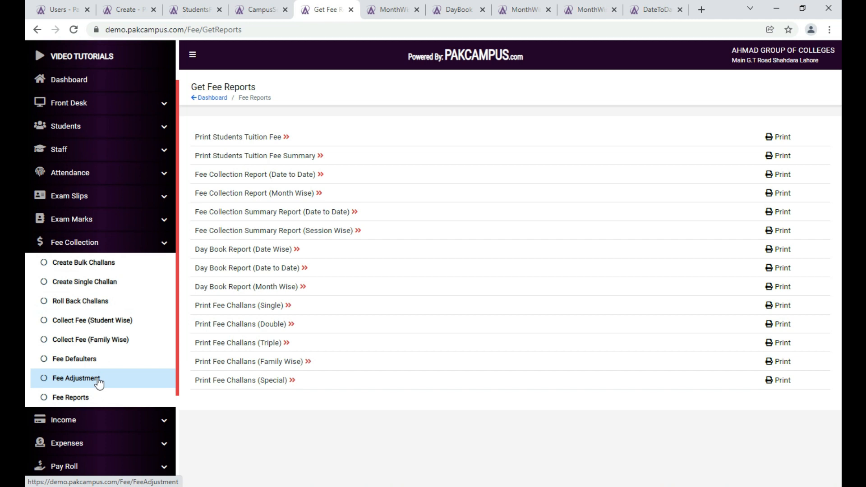
pyautogui.click(99, 381)
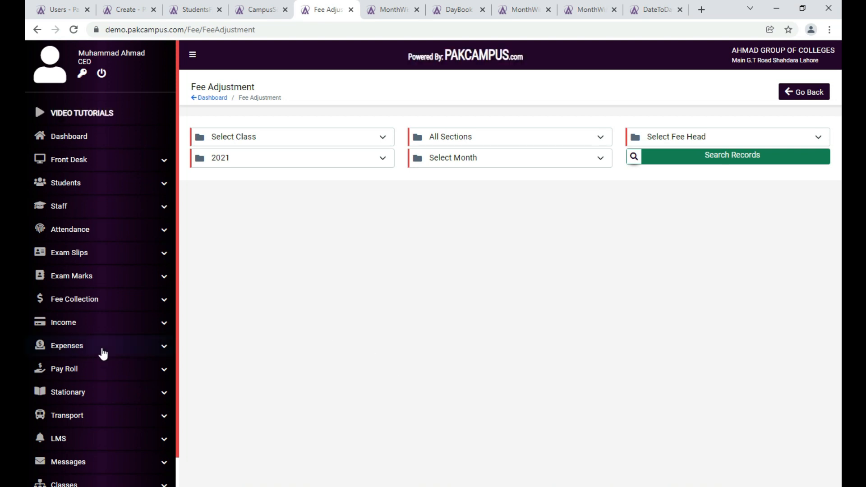
# - Search the fee adjustment records for class 9TH, all sections, Tuition Fee, November 2021
pyautogui.click(84, 301)
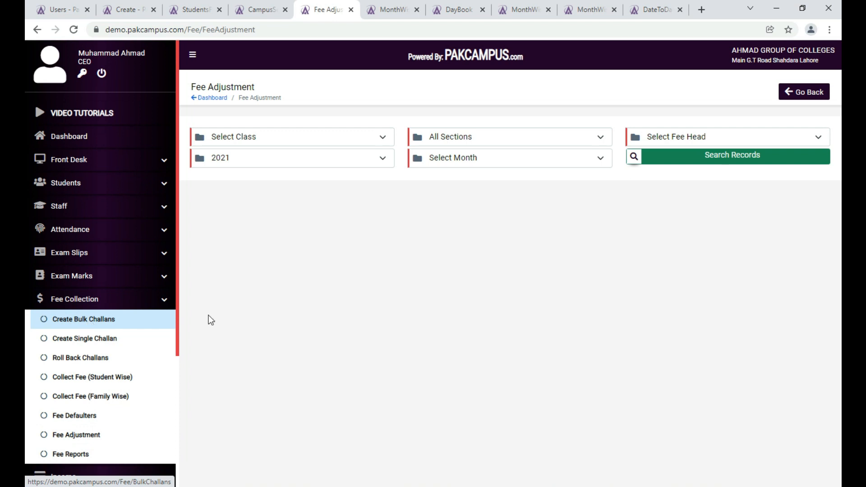
pyautogui.click(305, 137)
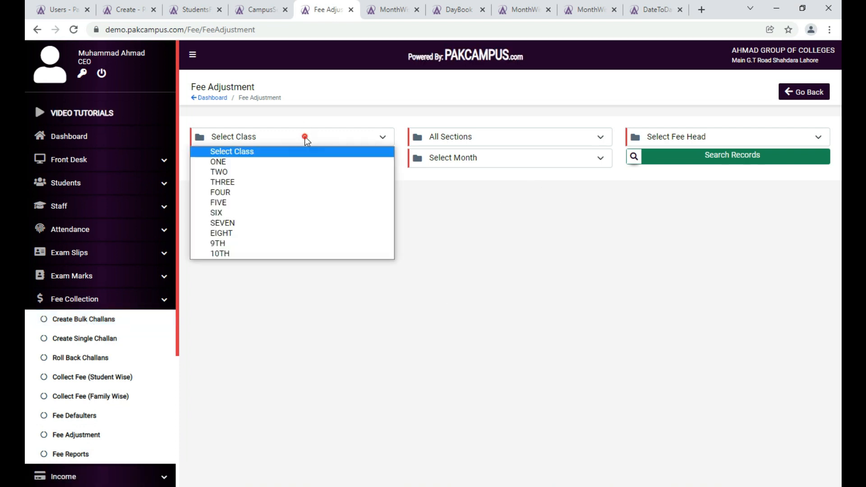
pyautogui.click(283, 244)
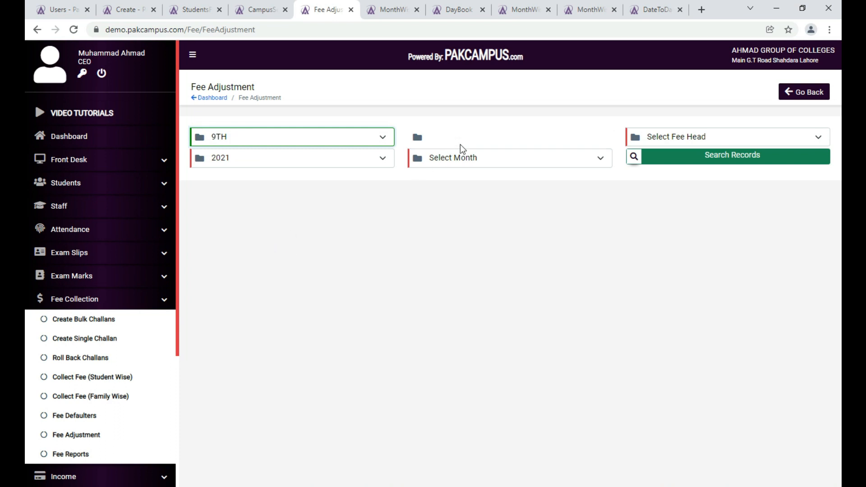
pyautogui.click(659, 137)
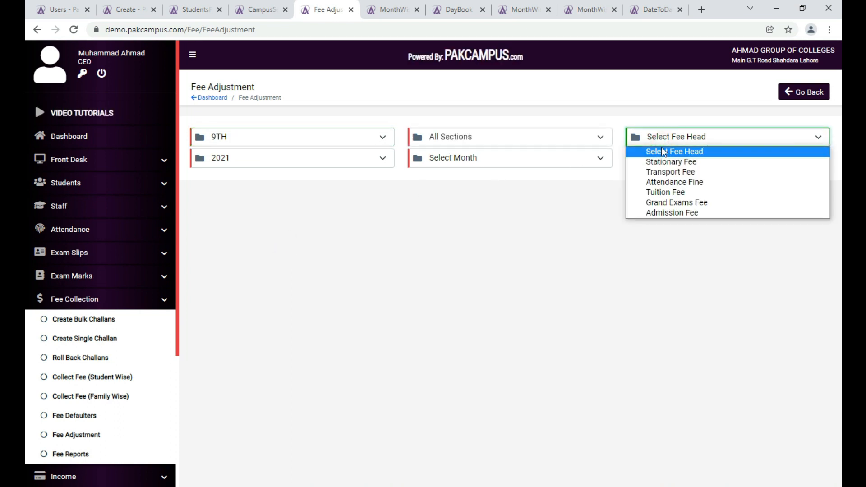
pyautogui.click(670, 194)
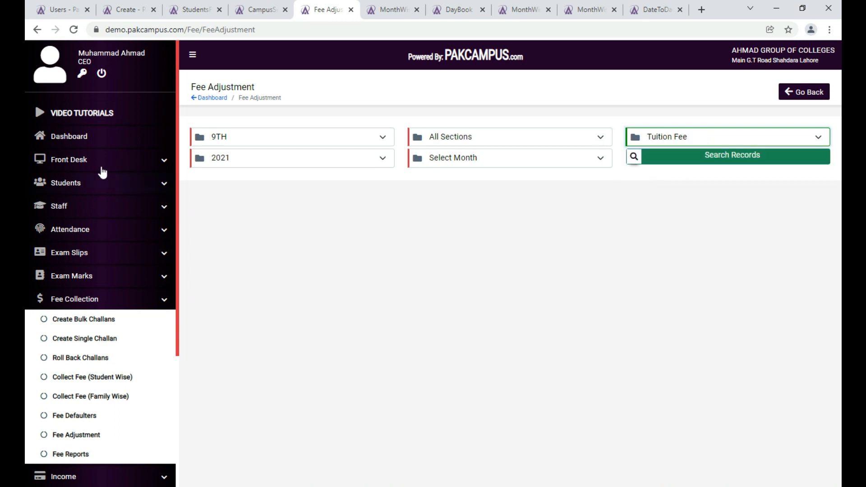
pyautogui.click(487, 164)
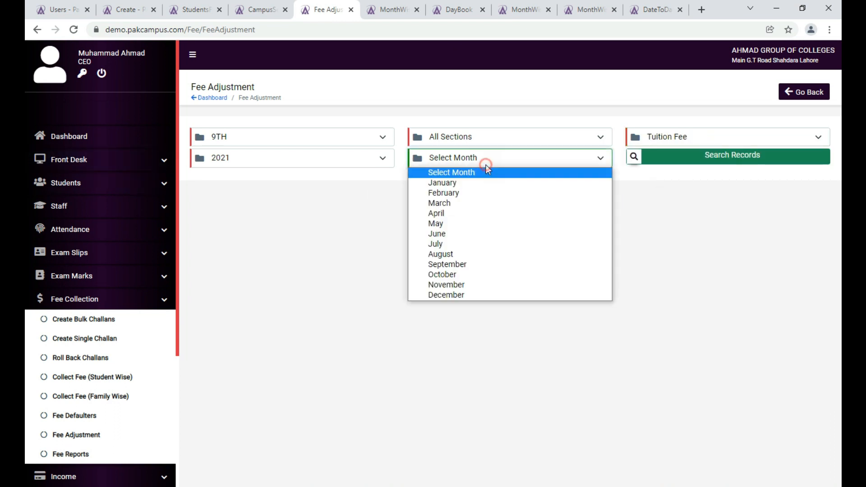
pyautogui.click(476, 287)
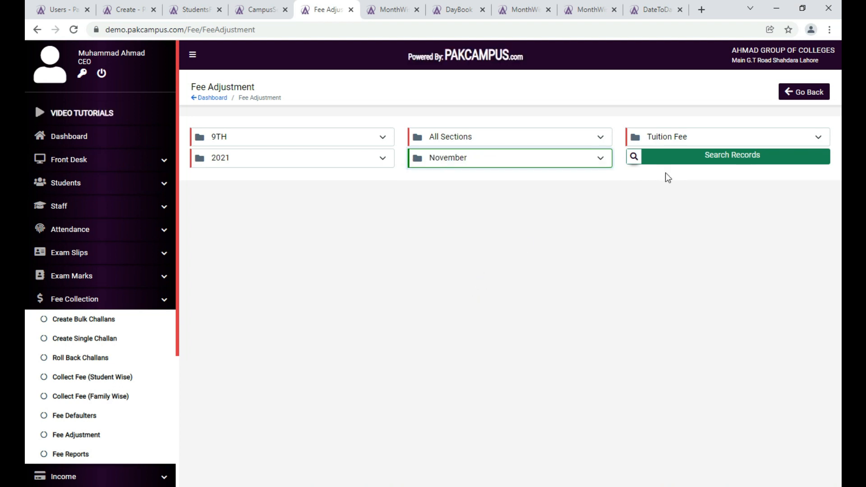
pyautogui.click(679, 161)
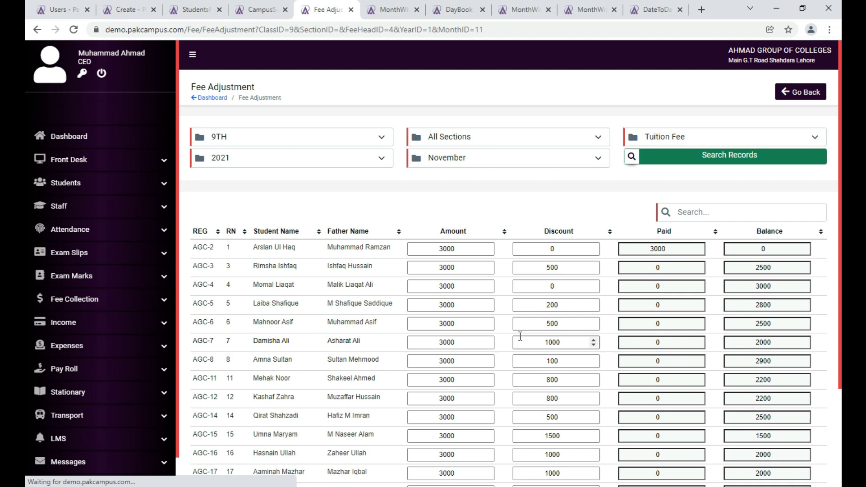
# - Set the first student's tuition fee amount to 6500, and the second student's amount to 10000 with a discount of 0
pyautogui.scroll(-3, 471, 336)
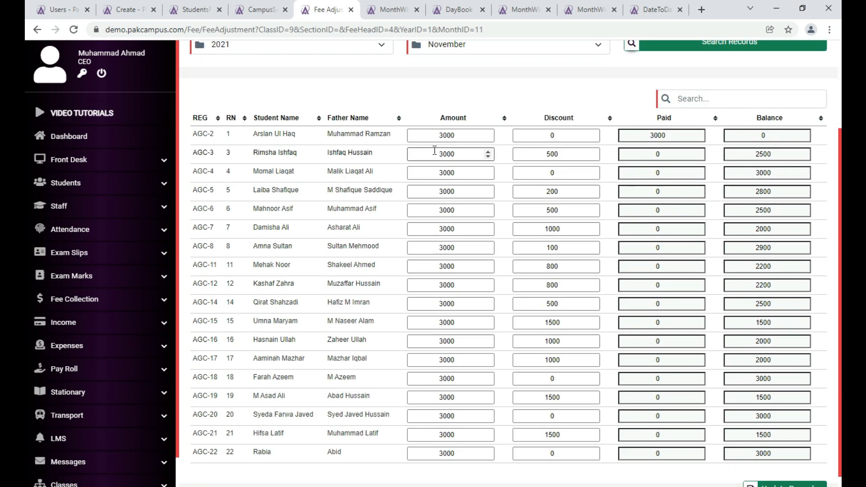
pyautogui.click(465, 136)
pyautogui.doubleClick(467, 136)
pyautogui.write('6')
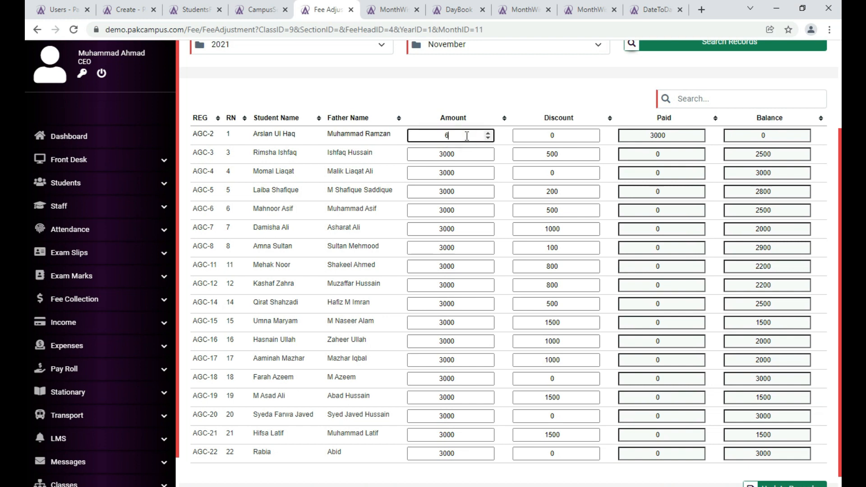
pyautogui.write('500')
pyautogui.doubleClick(476, 157)
pyautogui.write('10000')
pyautogui.doubleClick(529, 152)
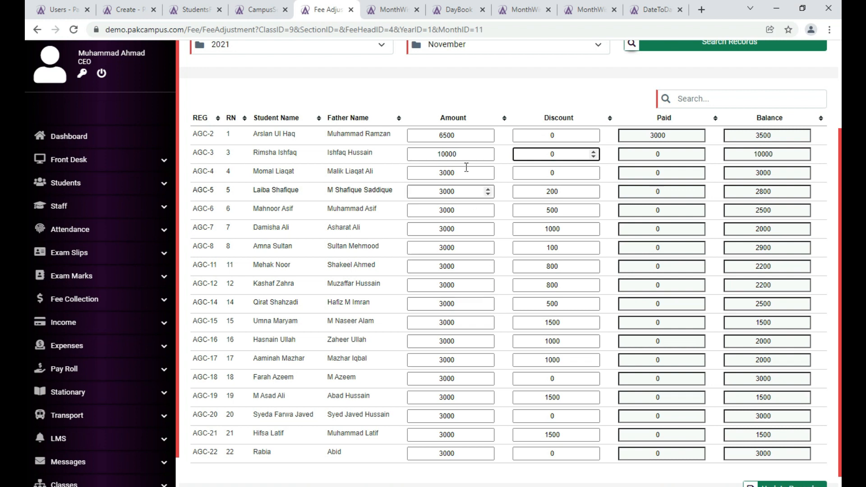
# - Leave the fee adjustment records for the dashboard and show the Fee Collection options
pyautogui.scroll(1, 486, 389)
pyautogui.scroll(-1, 486, 388)
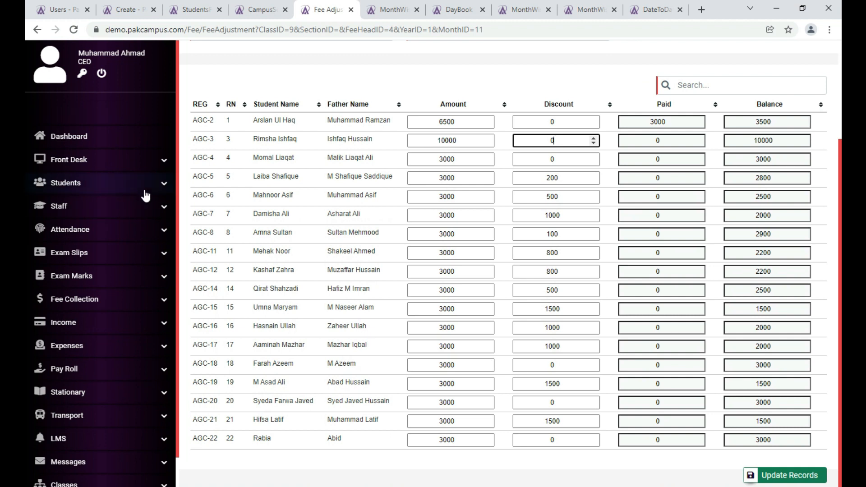
pyautogui.click(81, 141)
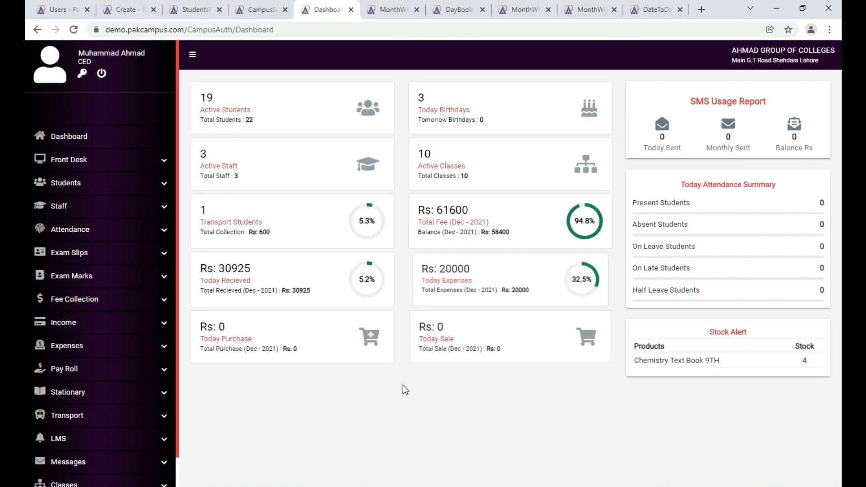
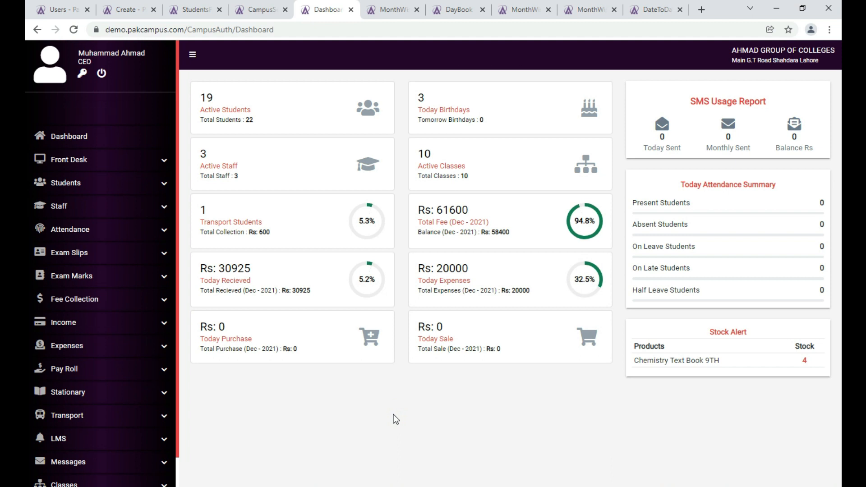
pyautogui.click(113, 301)
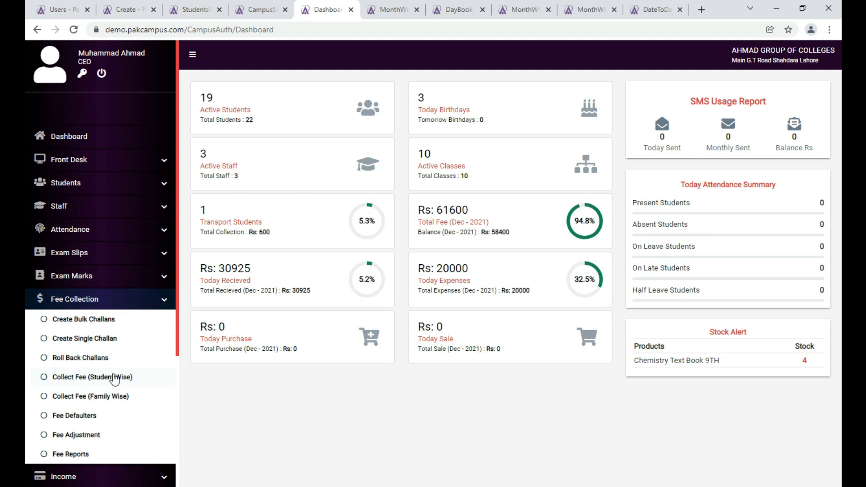